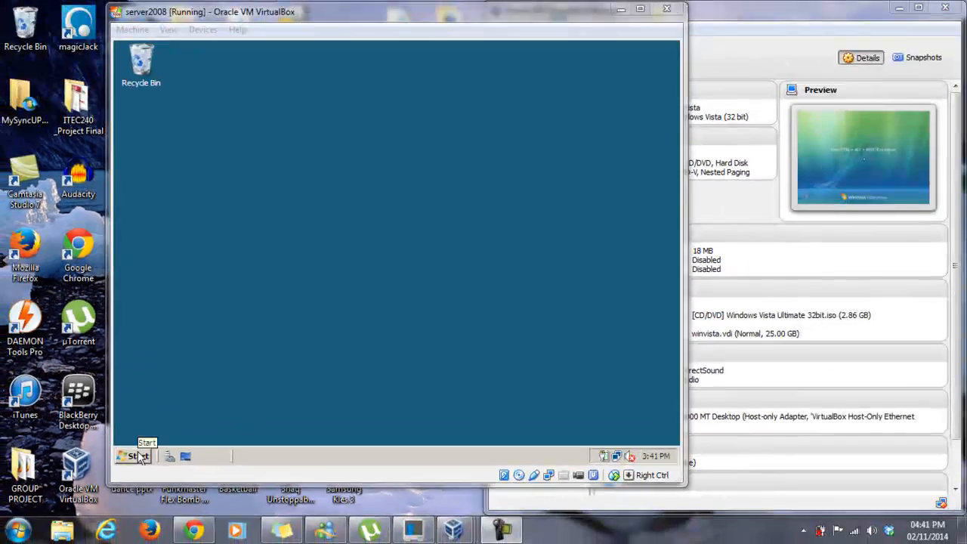
# Step: Open Local Disk (C:) from Computer and create an empty folder named Profile at its root
pyautogui.click(143, 462)
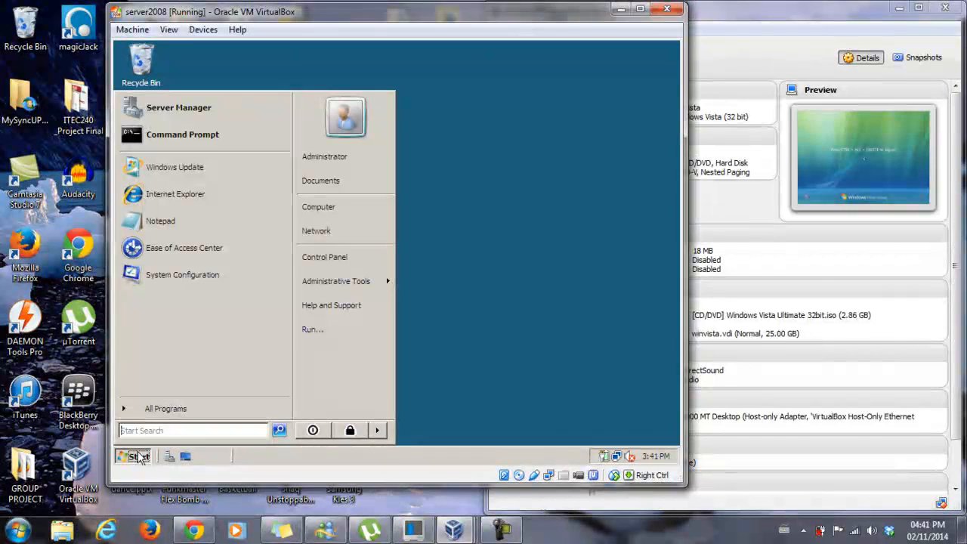
pyautogui.click(318, 207)
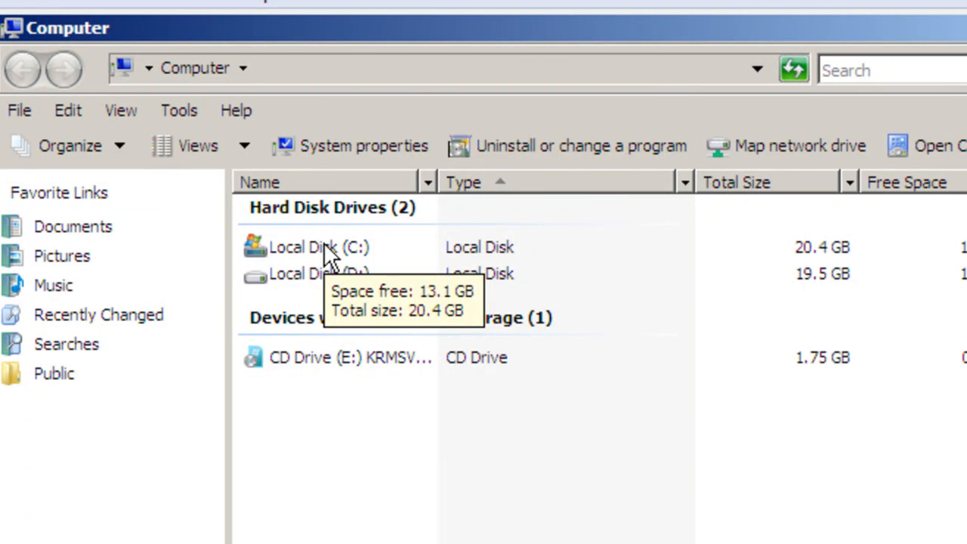
pyautogui.doubleClick(324, 246)
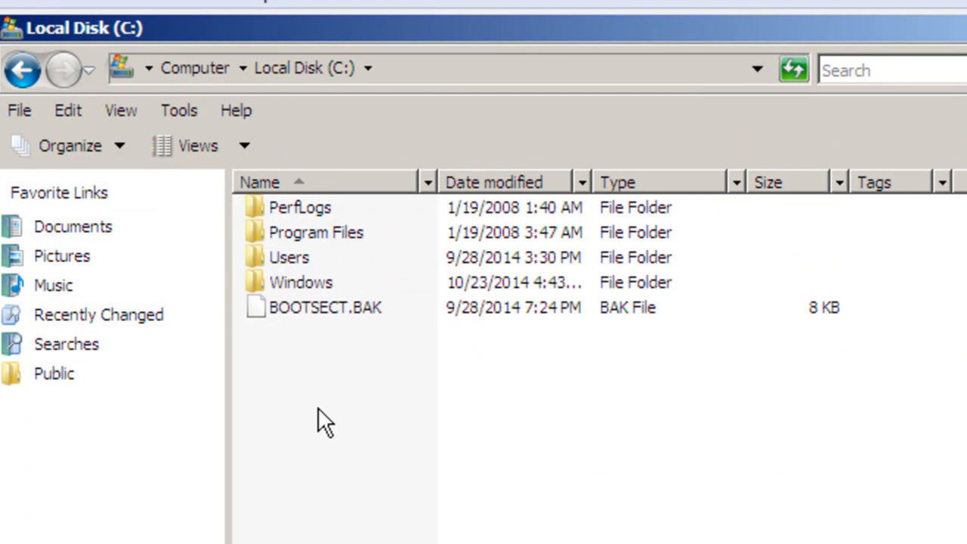
pyautogui.rightClick(282, 357)
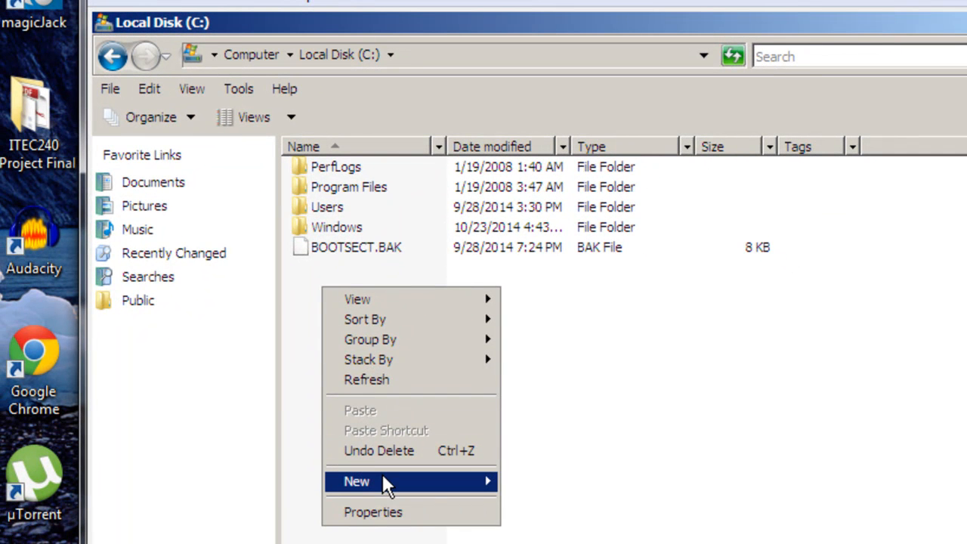
pyautogui.moveTo(382, 476)
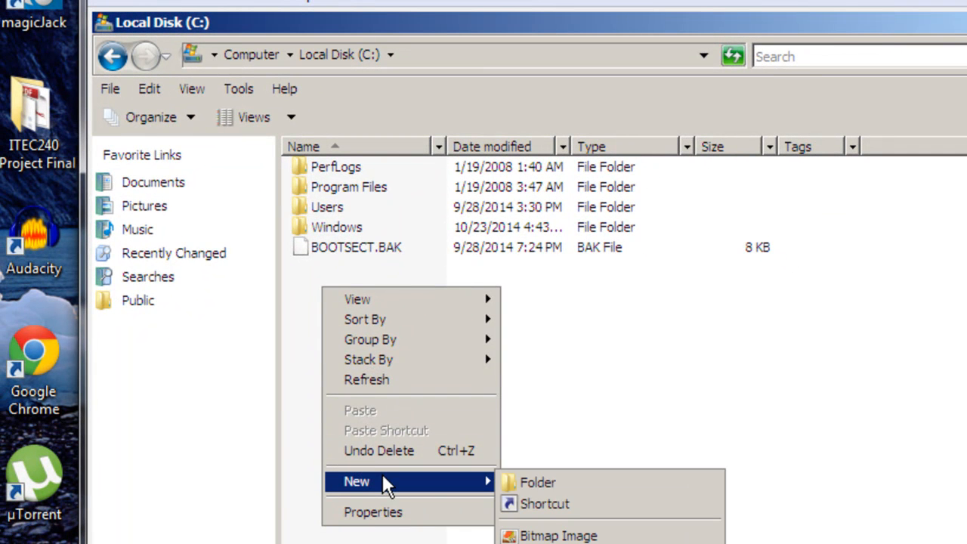
pyautogui.click(561, 481)
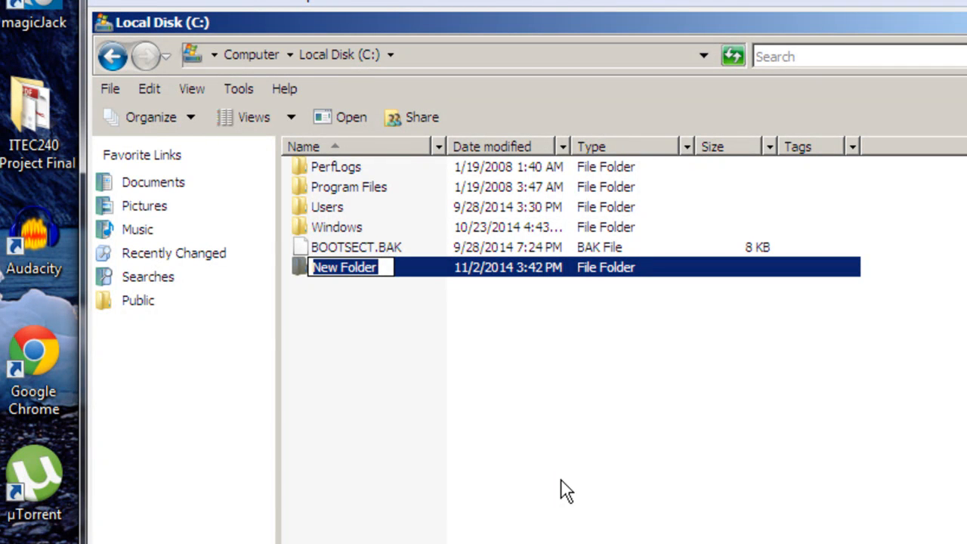
pyautogui.write('Profile')
pyautogui.press('Return')
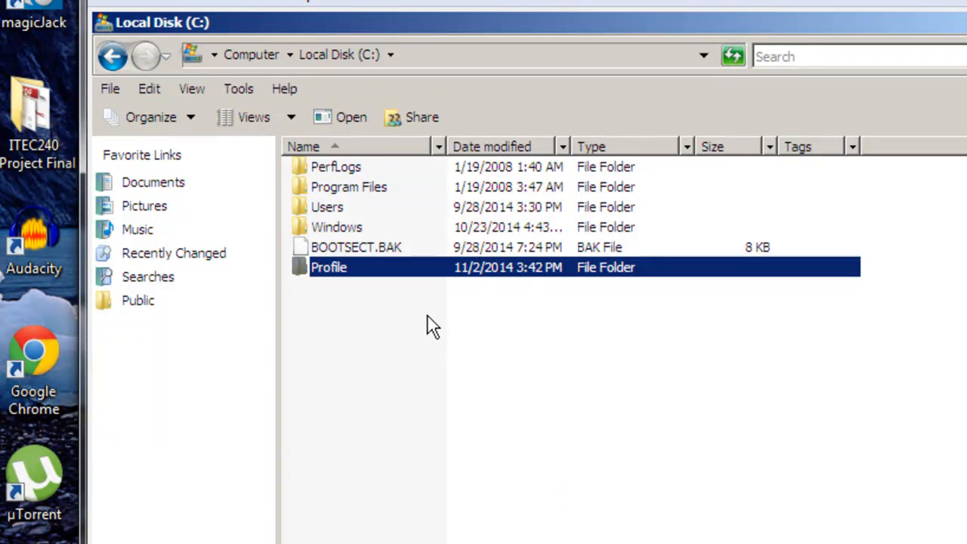
pyautogui.moveTo(374, 278)
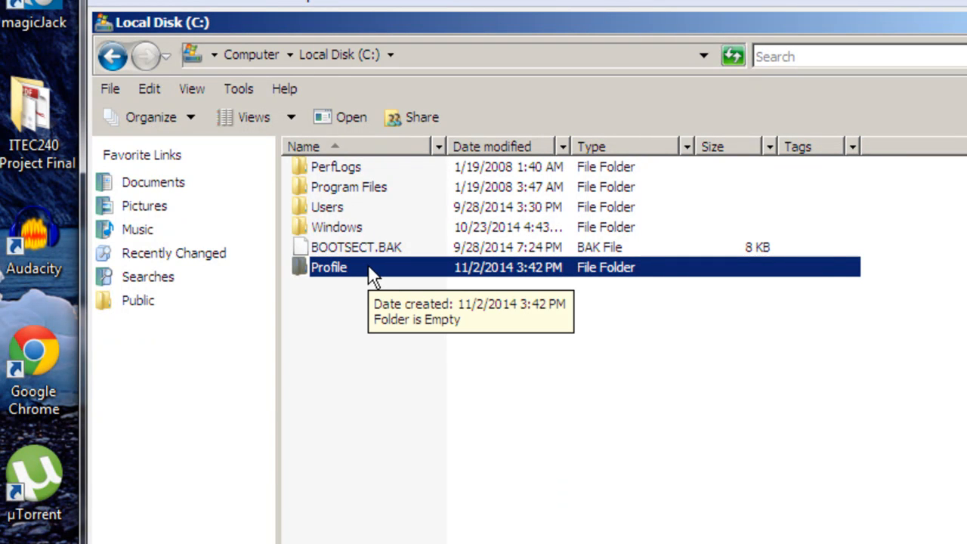
# Step: Share the Profile folder with Everyone at Co-owner permission level
pyautogui.rightClick(369, 271)
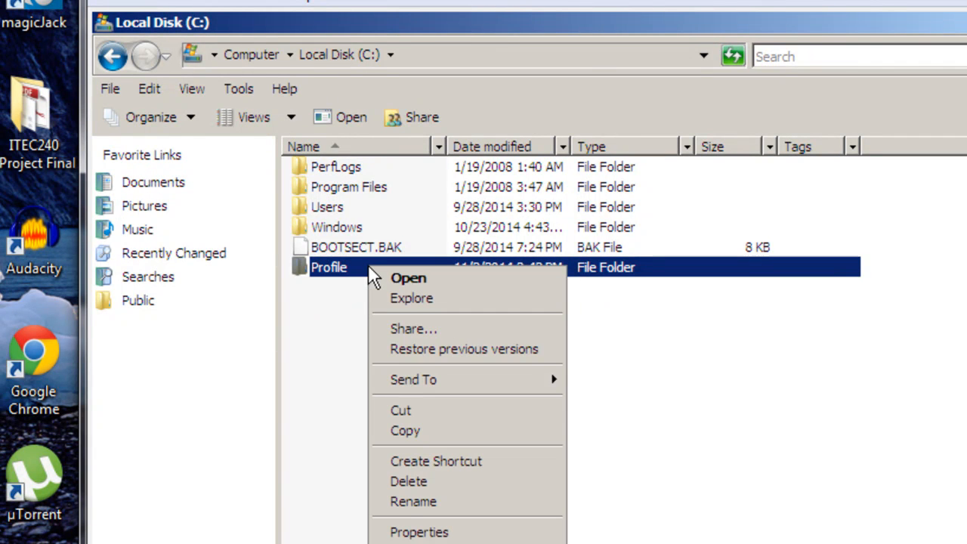
pyautogui.click(408, 530)
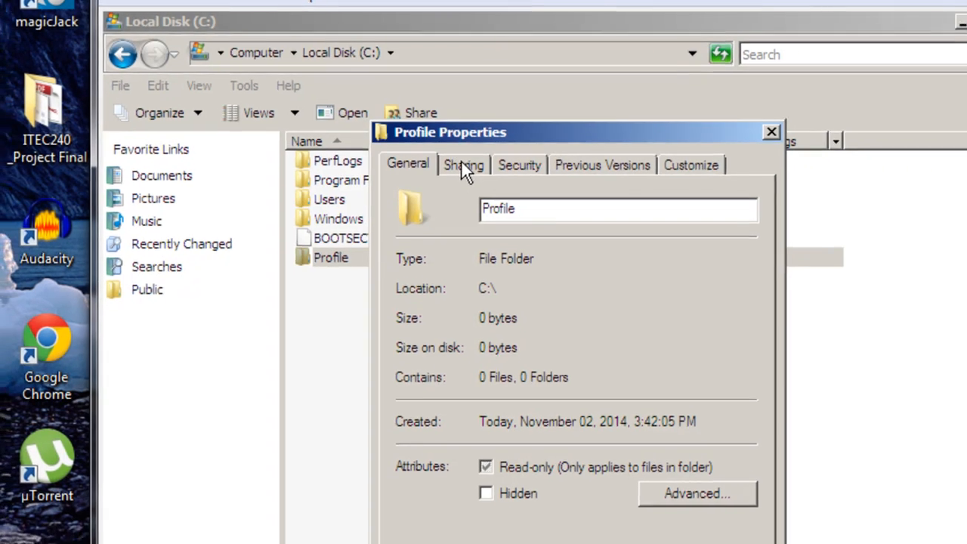
pyautogui.click(466, 172)
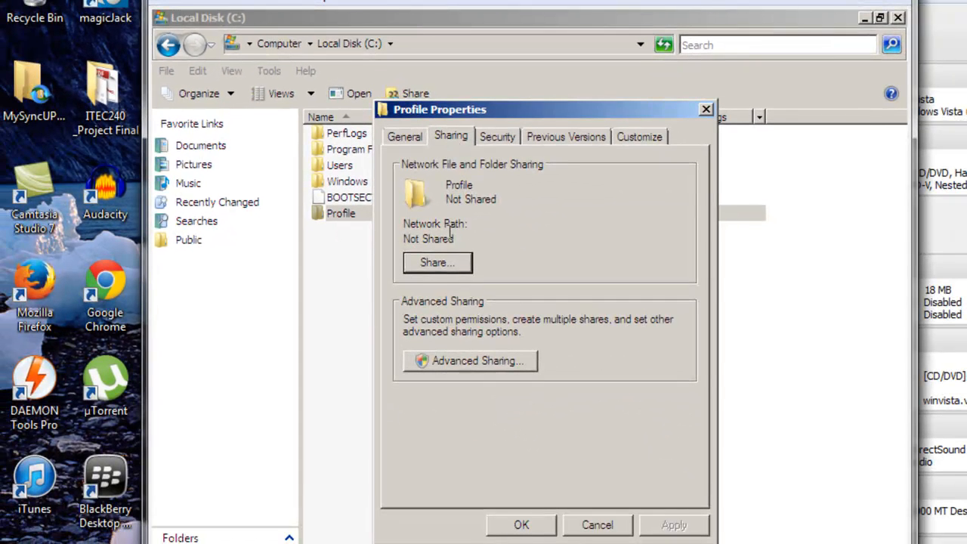
pyautogui.click(445, 262)
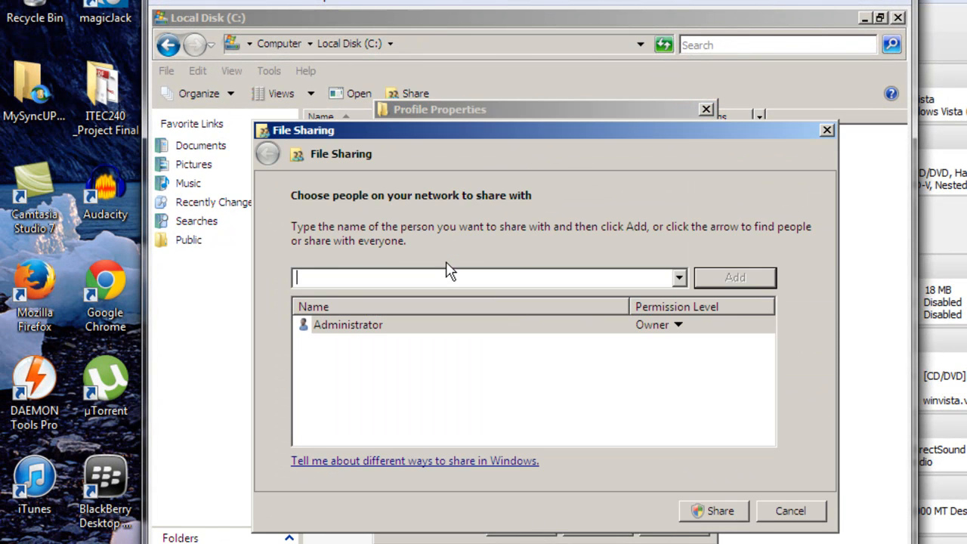
pyautogui.click(678, 277)
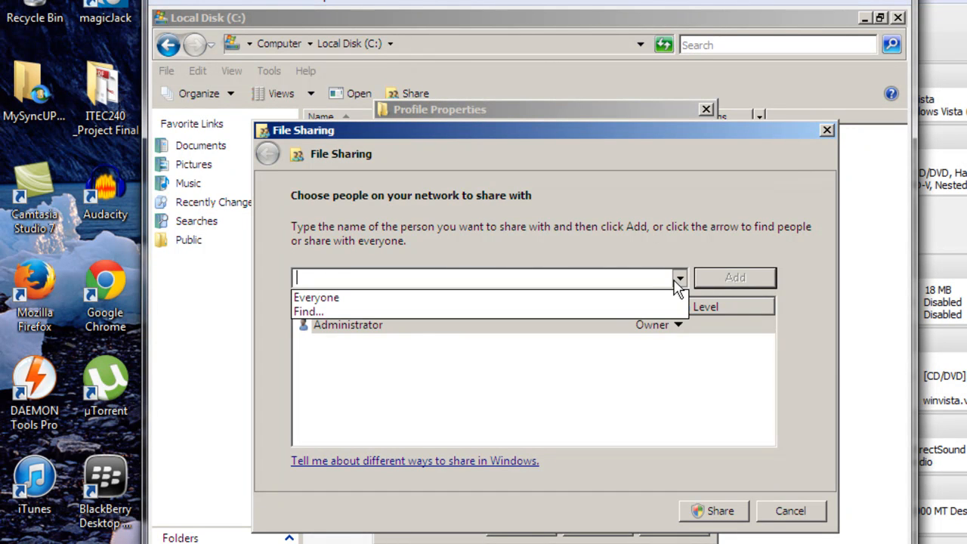
pyautogui.click(641, 298)
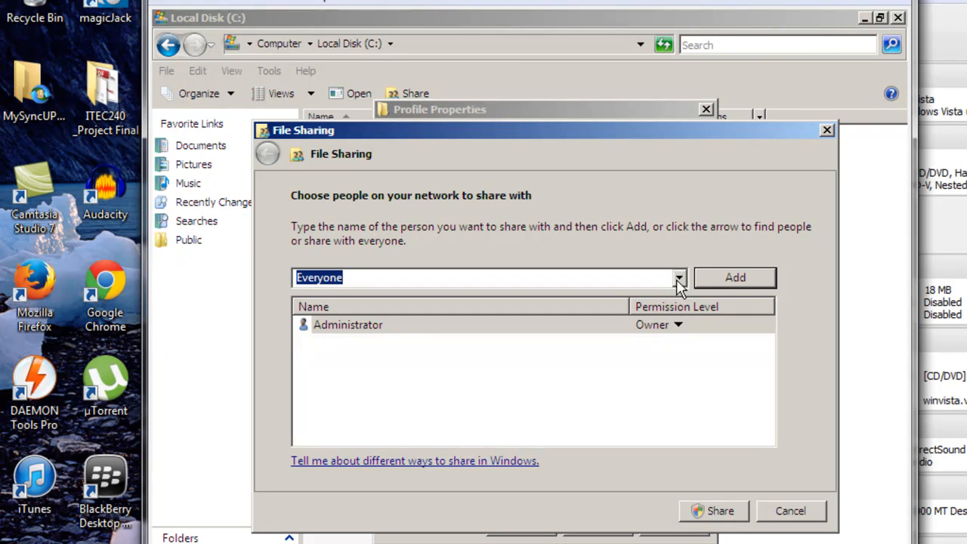
pyautogui.click(718, 277)
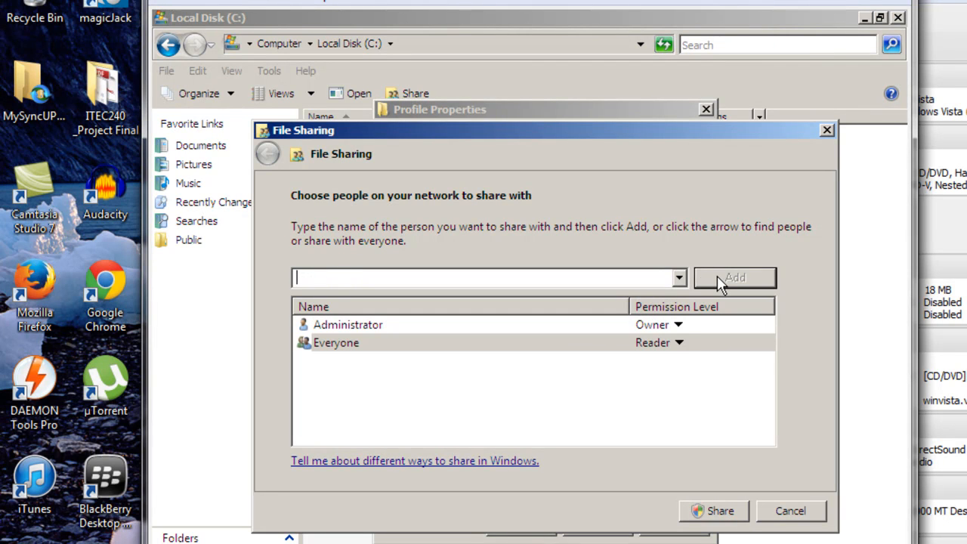
pyautogui.click(676, 344)
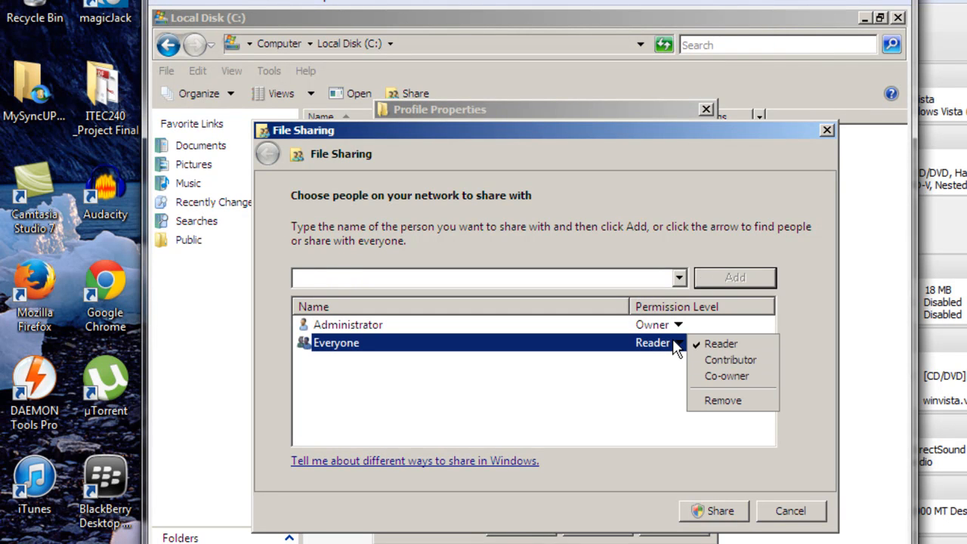
pyautogui.click(707, 376)
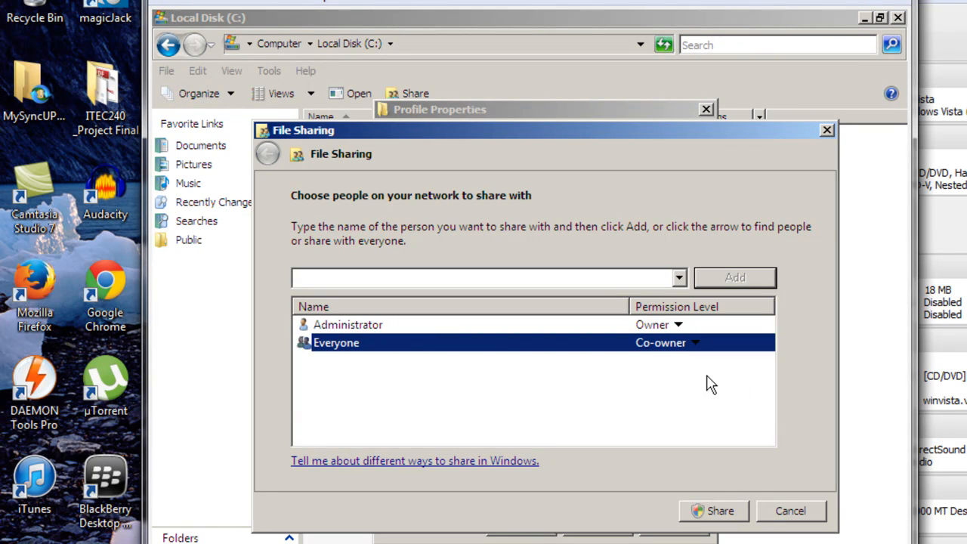
pyautogui.click(710, 508)
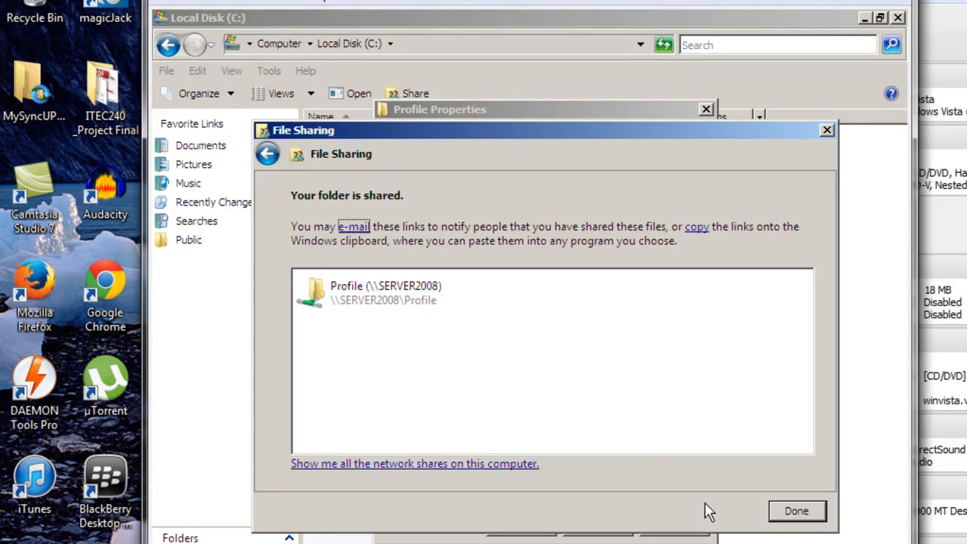
pyautogui.click(786, 517)
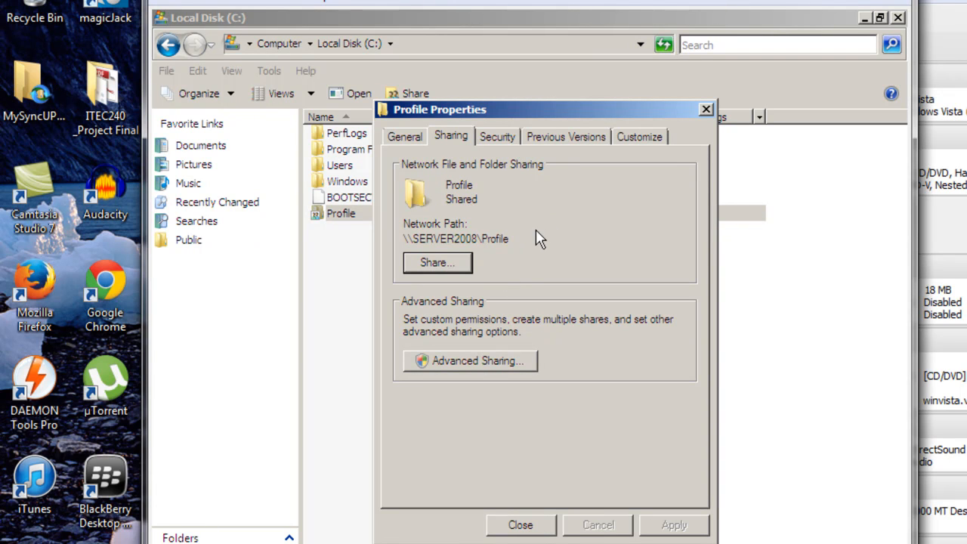
# Step: Copy the network path \\SERVER2008\Profile and close the folder's properties
pyautogui.moveTo(510, 239); pyautogui.dragTo(400, 238)
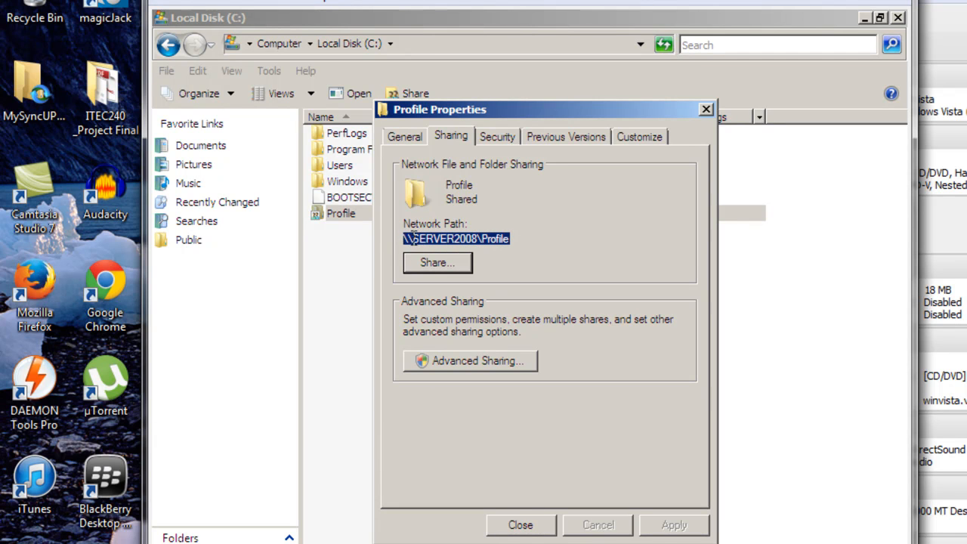
pyautogui.rightClick(477, 241)
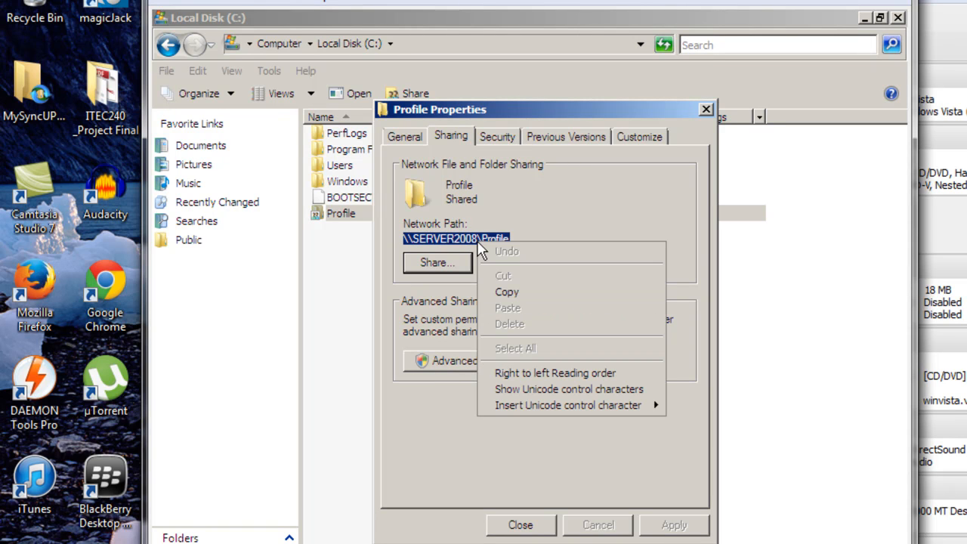
pyautogui.click(513, 292)
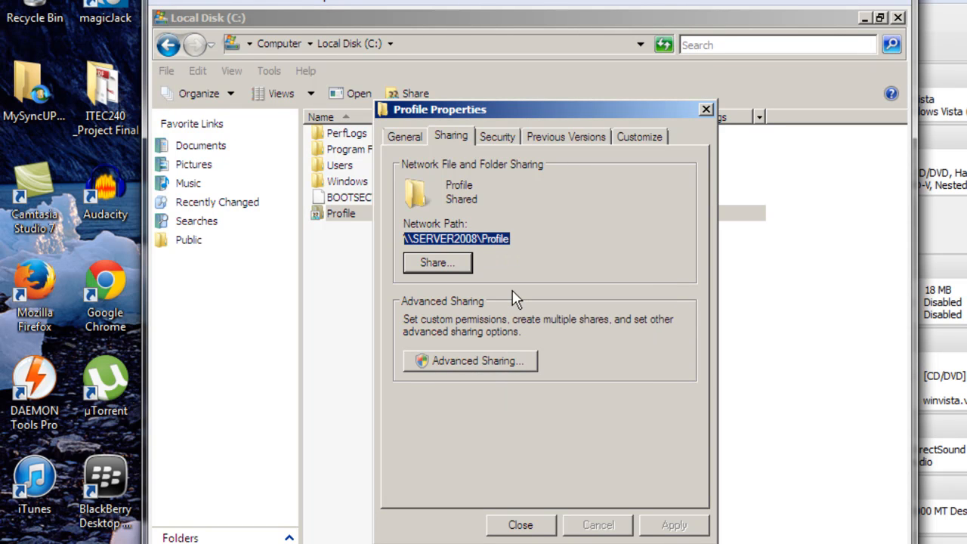
pyautogui.click(530, 528)
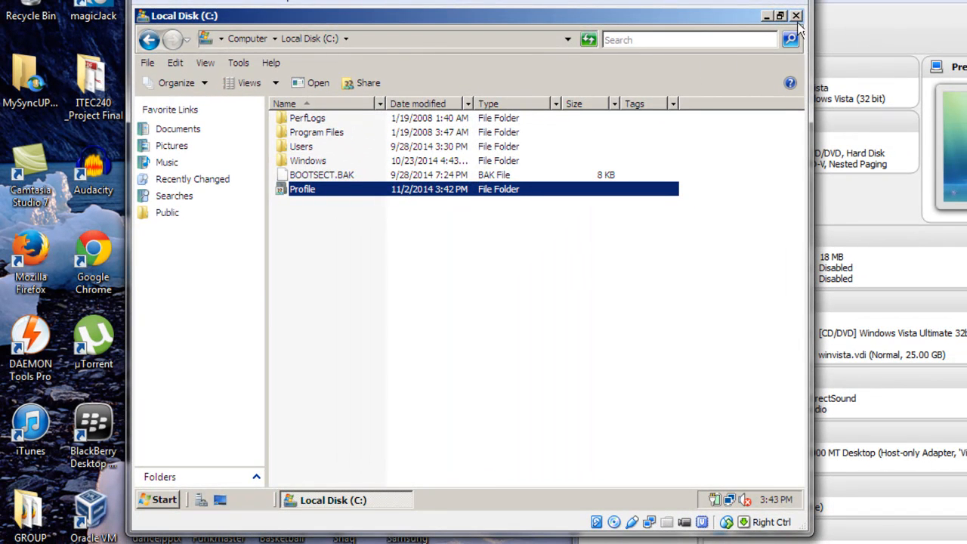
# Step: Close the C: drive window and launch Active Directory Users and Computers from Administrative Tools
pyautogui.click(796, 16)
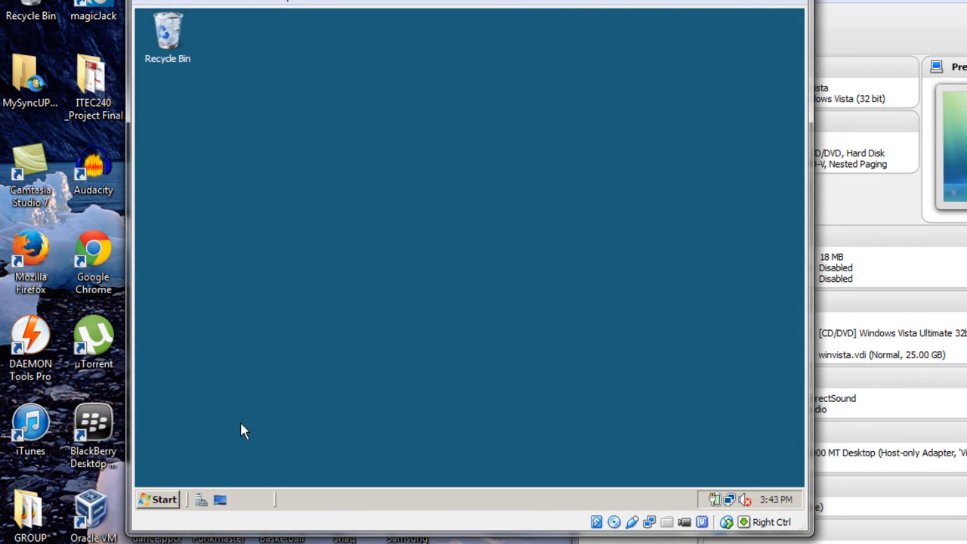
pyautogui.click(164, 499)
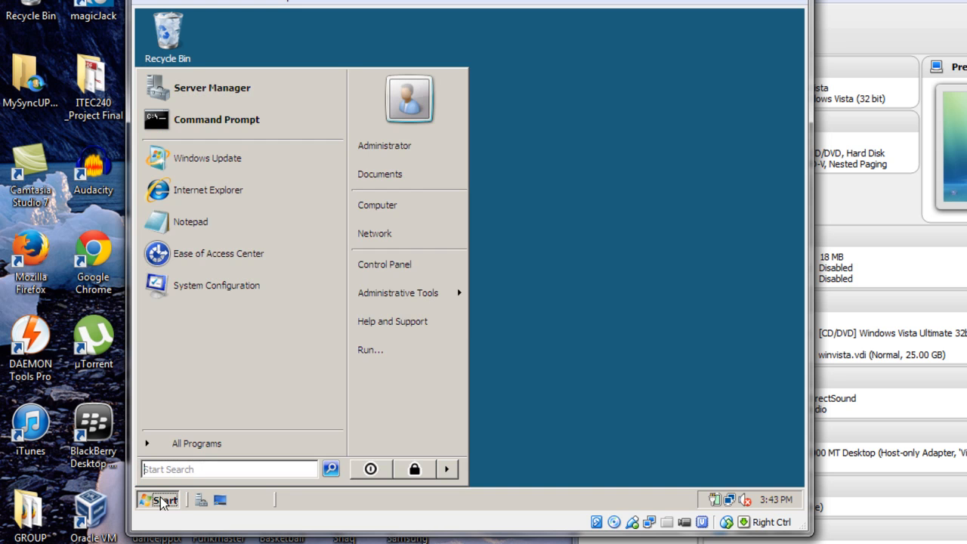
pyautogui.moveTo(381, 310)
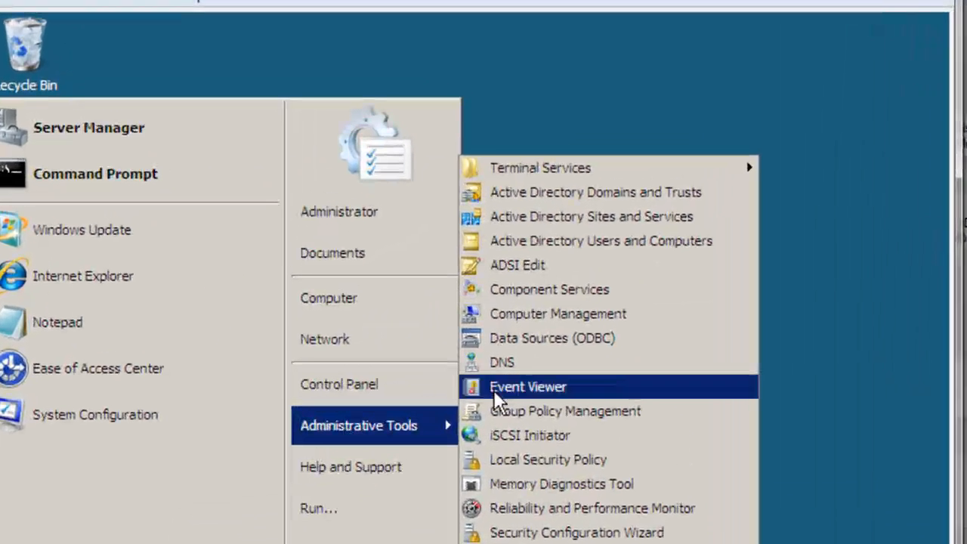
pyautogui.click(614, 246)
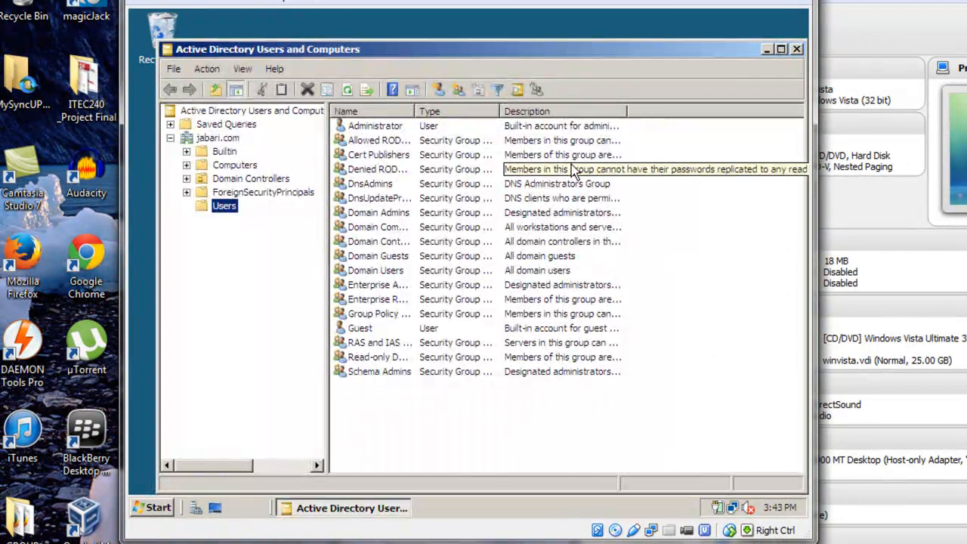
pyautogui.click(390, 411)
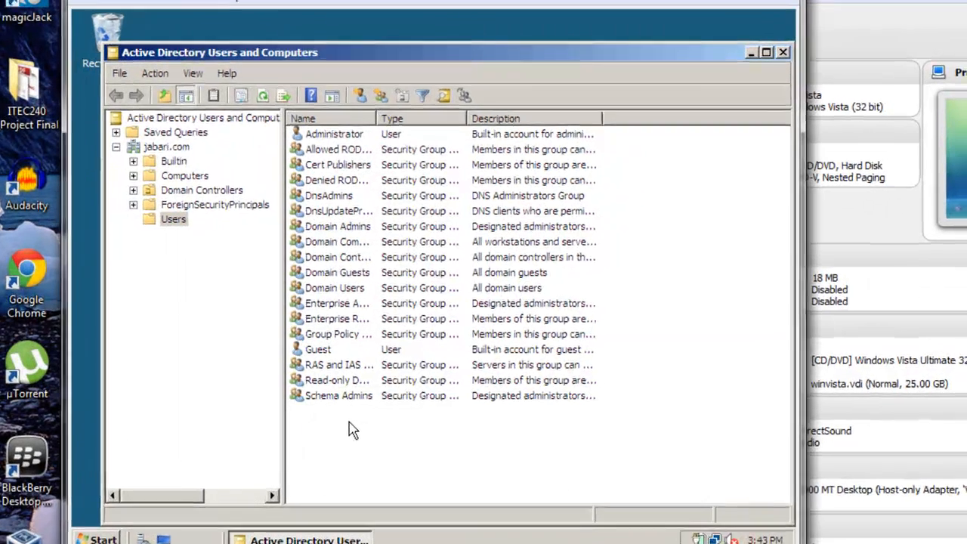
# Step: Start a new user in the Users container and enter its first name, last name and initials
pyautogui.rightClick(388, 395)
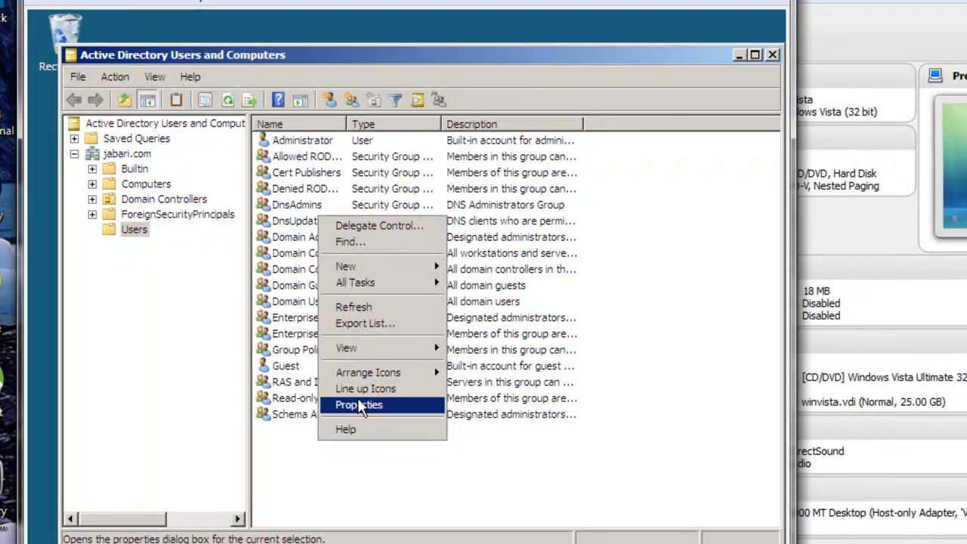
pyautogui.moveTo(376, 271)
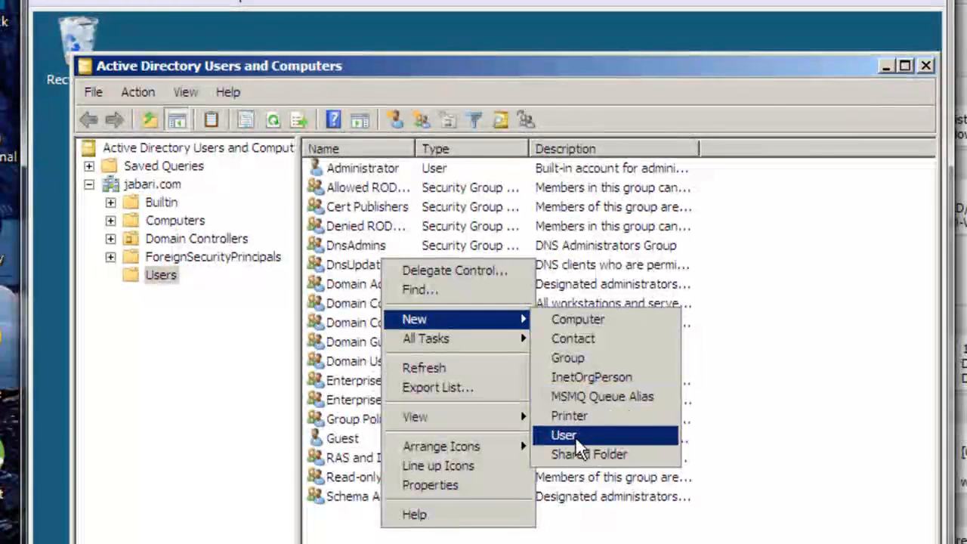
pyautogui.click(575, 434)
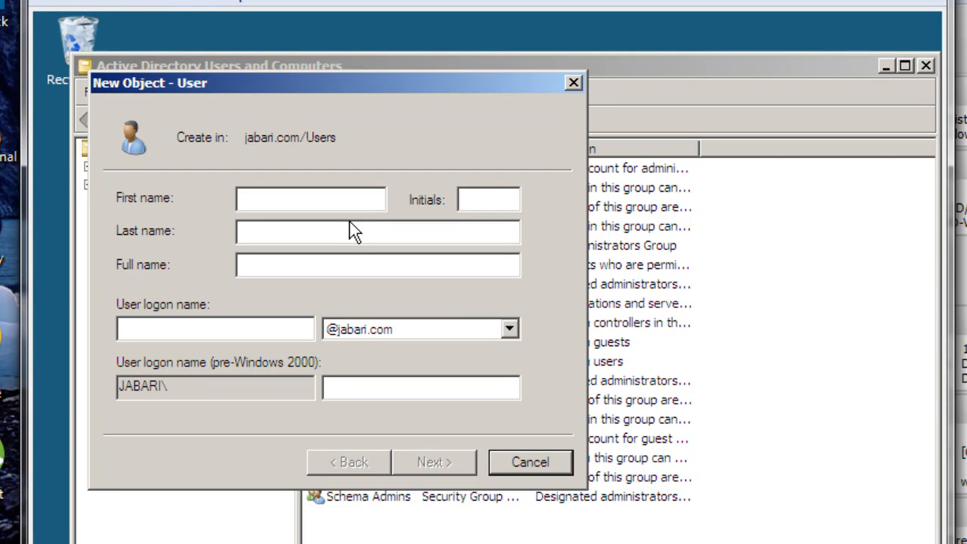
pyautogui.write('John')
pyautogui.click(256, 228)
pyautogui.write('Doe')
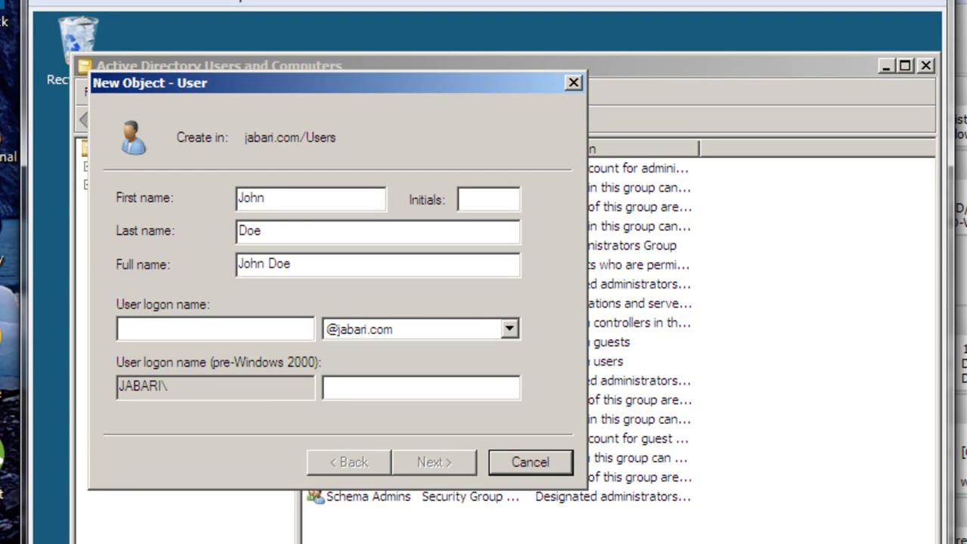
pyautogui.click(471, 206)
pyautogui.write('JD')
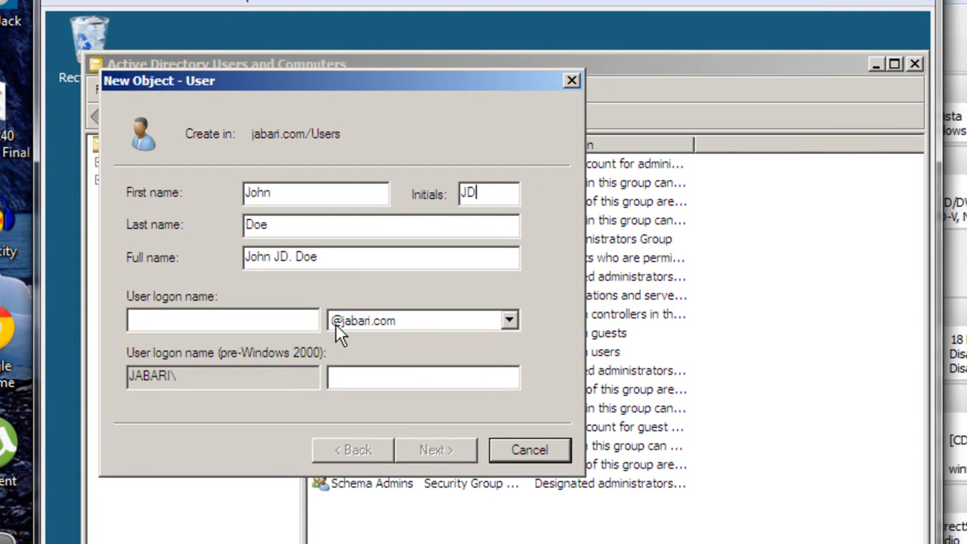
# Step: Enter the user's lowercase logon name, correcting typos, and continue to the password page
pyautogui.click(298, 318)
pyautogui.write('Jogn')
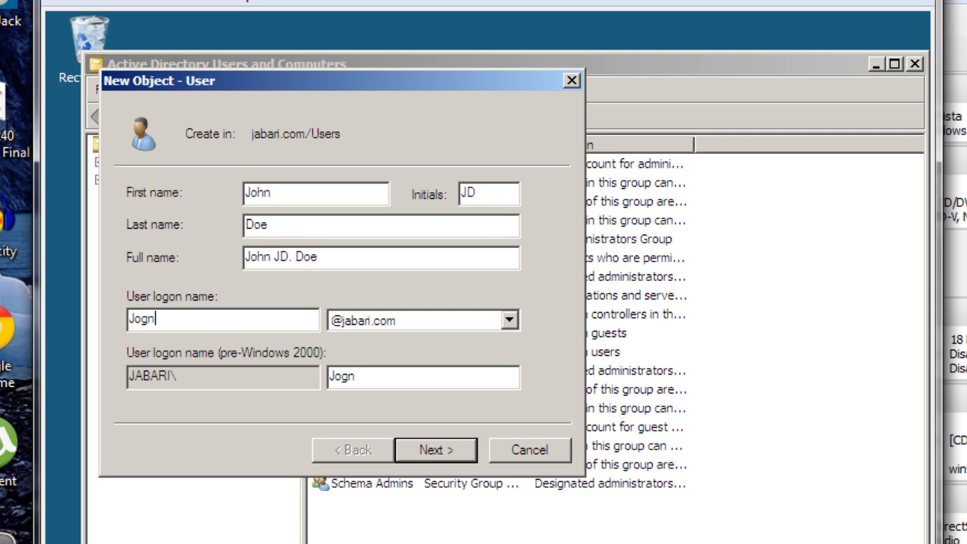
pyautogui.press('BackSpace')
pyautogui.press('BackSpace')
pyautogui.write('gn')
pyautogui.press('BackSpace')
pyautogui.press('BackSpace')
pyautogui.write('hn')
pyautogui.press('BackSpace')
pyautogui.press('BackSpace')
pyautogui.press('BackSpace')
pyautogui.press('BackSpace')
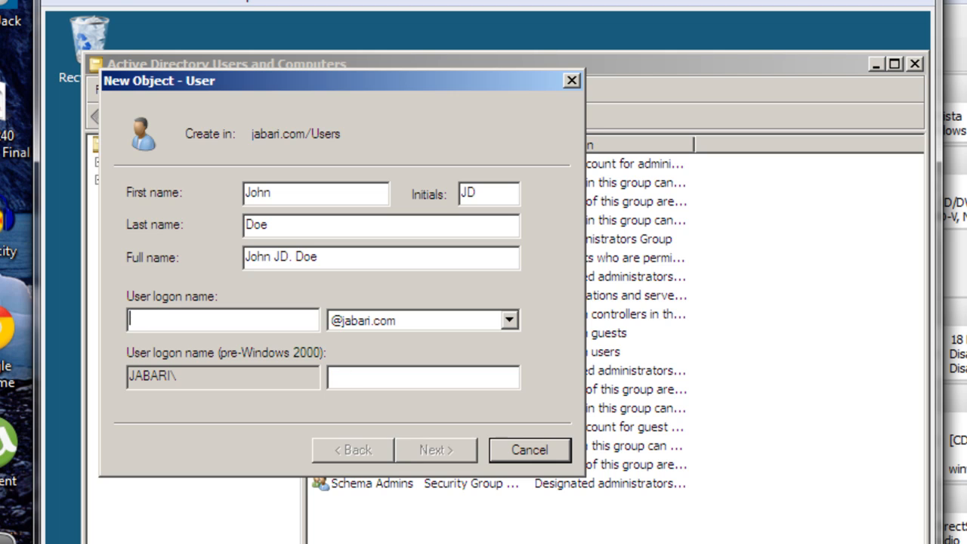
pyautogui.write('J')
pyautogui.press('BackSpace')
pyautogui.write('jdoe')
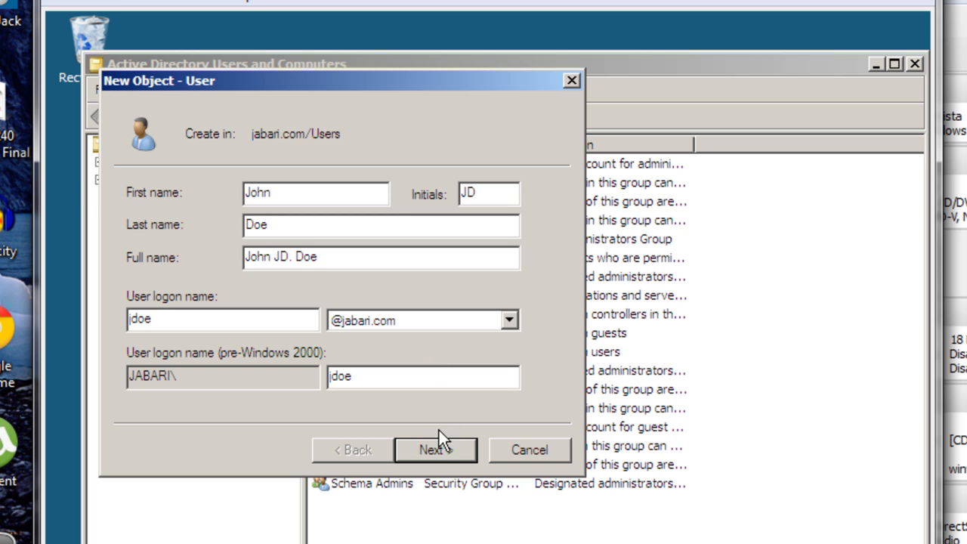
pyautogui.click(435, 449)
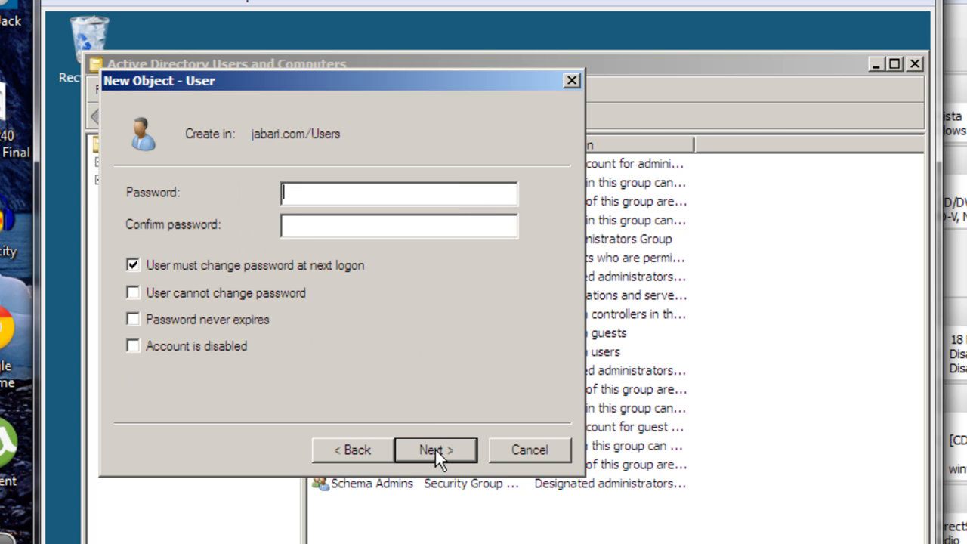
# Step: Set and confirm the user's password, mark 'User cannot change password', and finish creating the account
pyautogui.write('******')
pyautogui.write('d')
pyautogui.click(379, 227)
pyautogui.write('Pass')
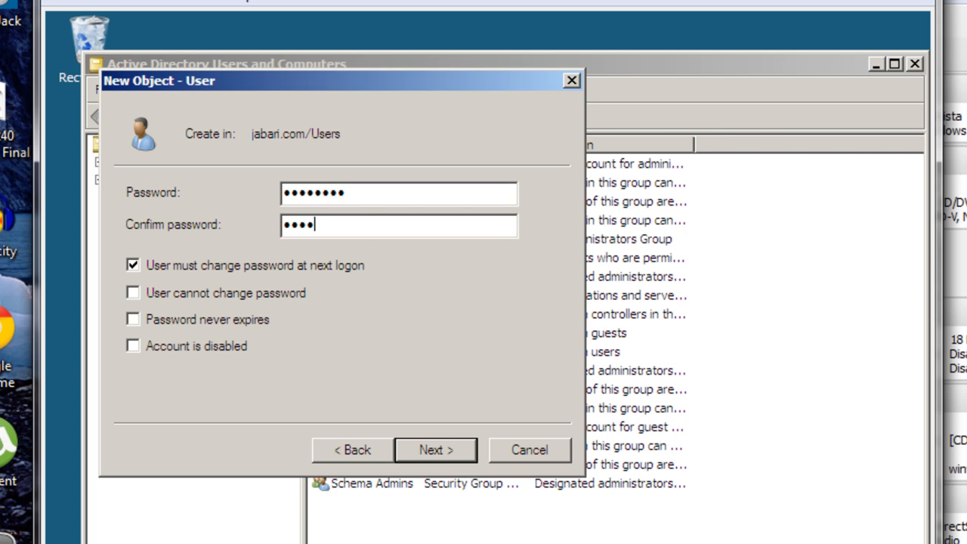
pyautogui.write('word1')
pyautogui.click(135, 292)
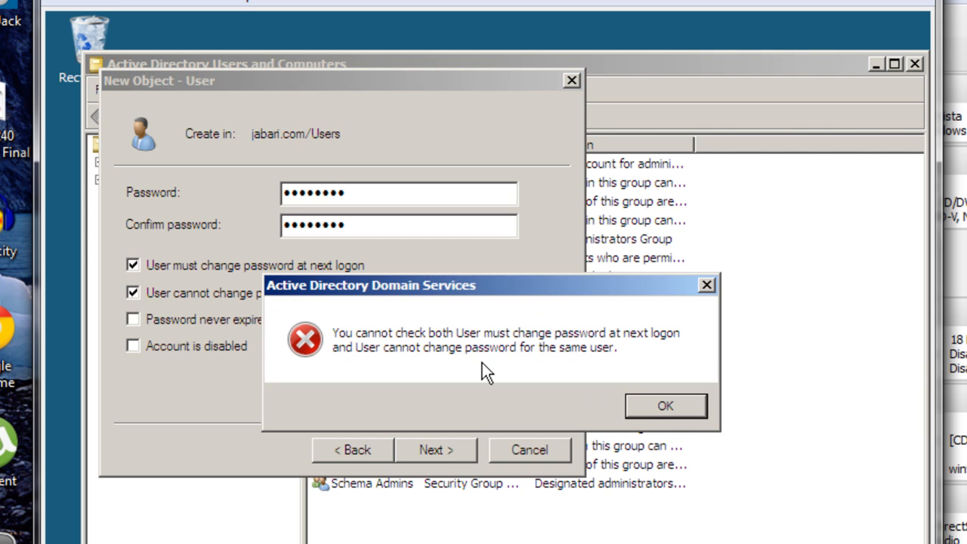
pyautogui.click(641, 396)
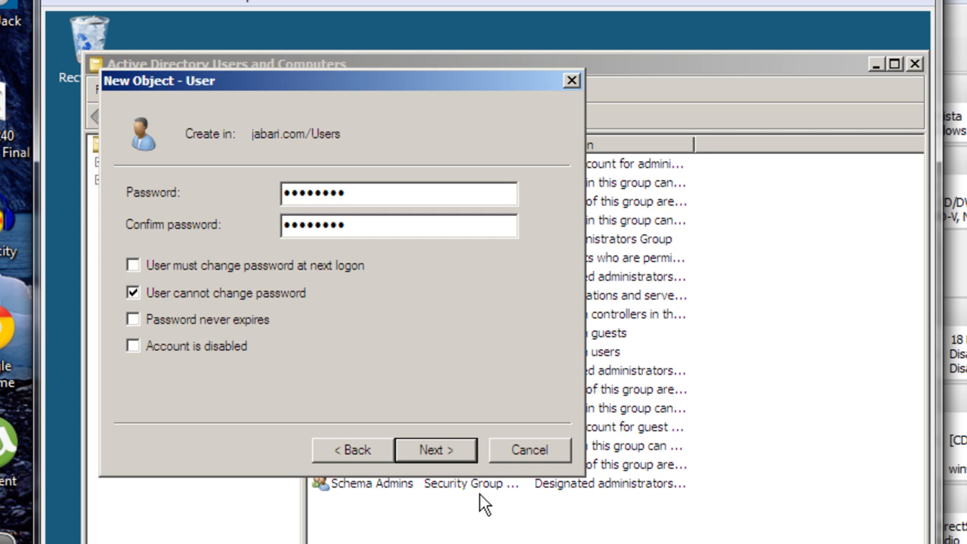
pyautogui.click(444, 450)
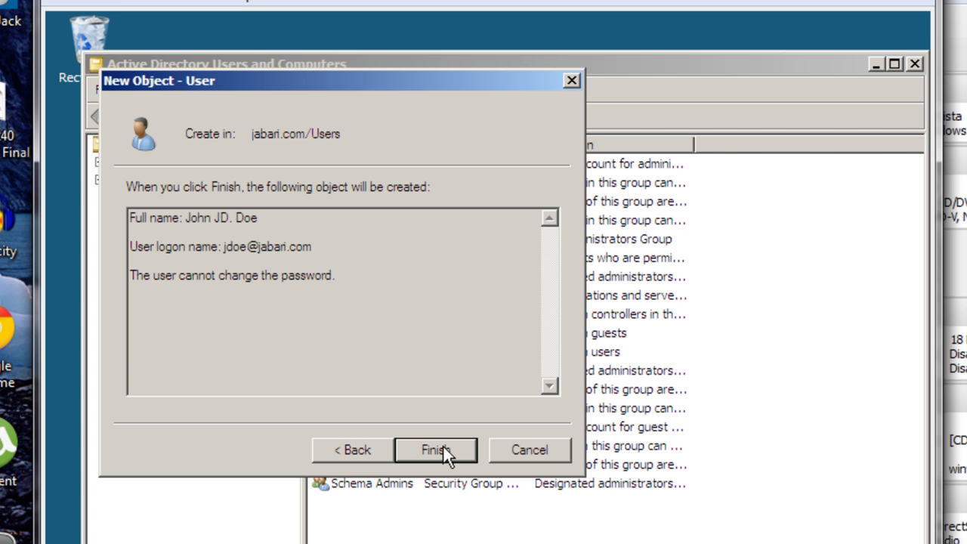
pyautogui.click(442, 449)
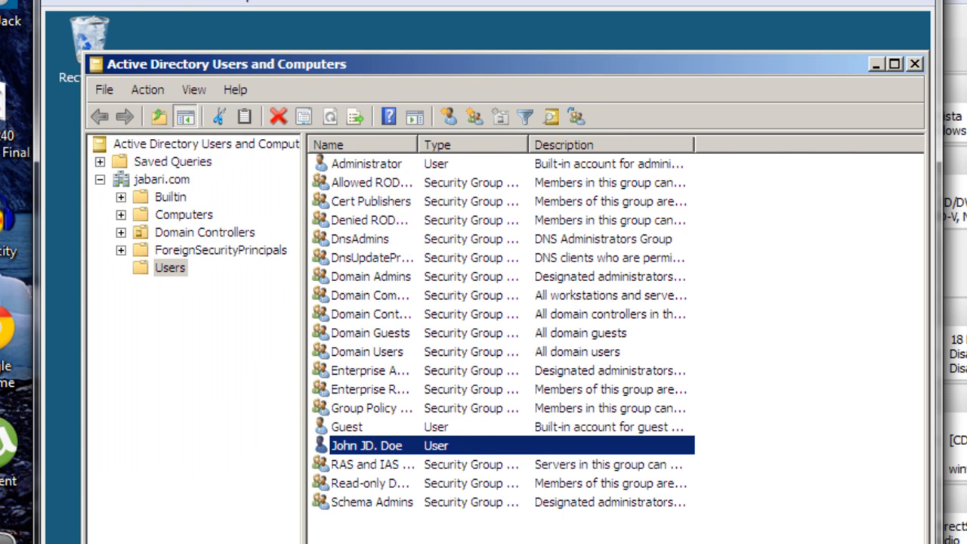
# Step: Open the new user's properties and review its Address, Account and Logon Hours settings without changes
pyautogui.rightClick(391, 442)
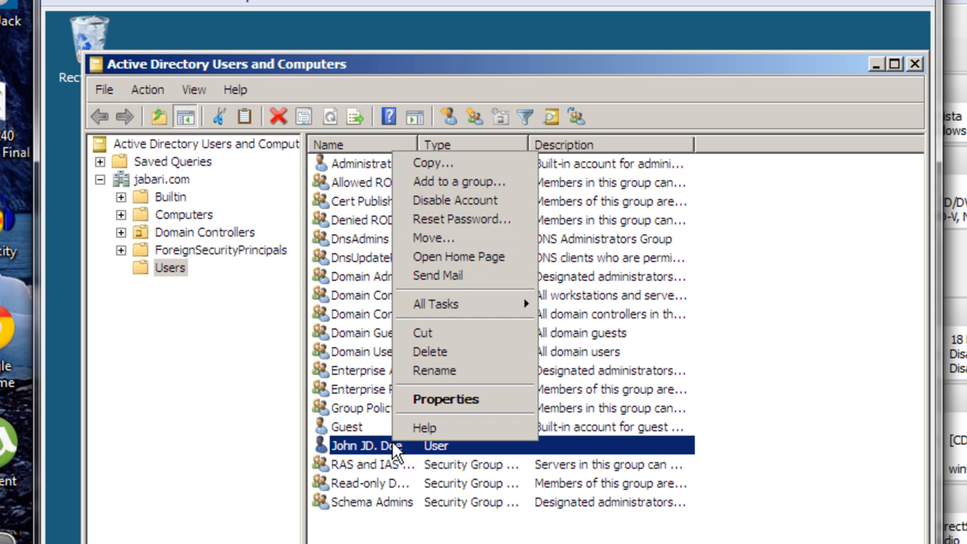
pyautogui.click(465, 400)
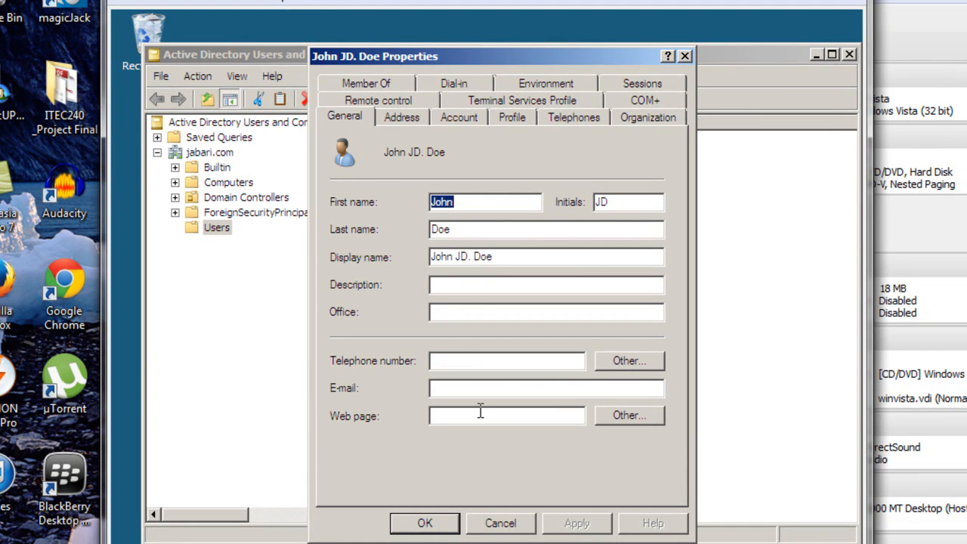
pyautogui.click(403, 122)
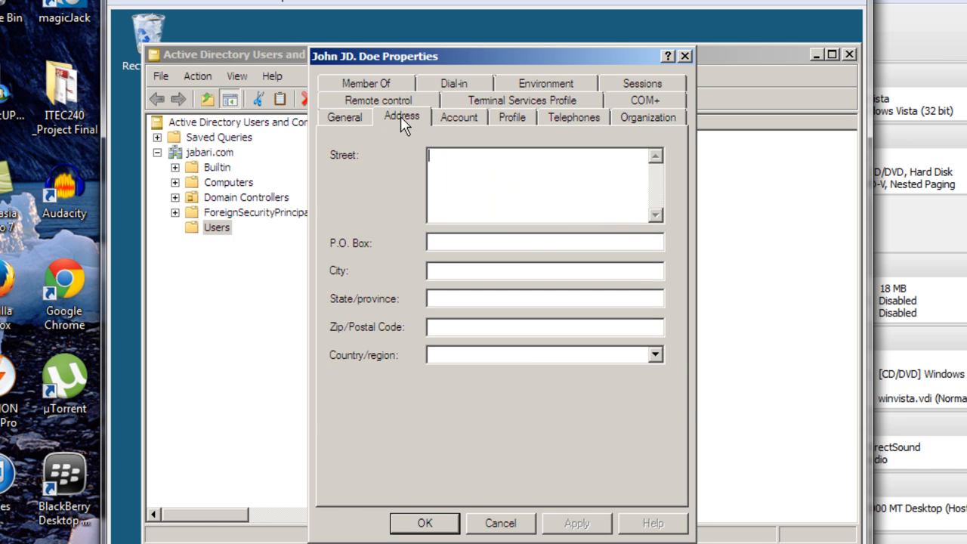
pyautogui.click(453, 121)
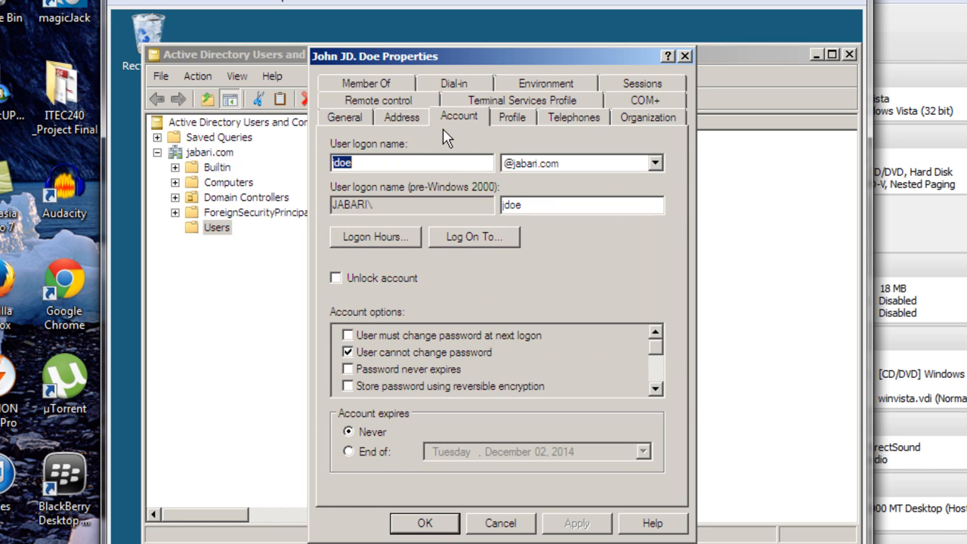
pyautogui.click(375, 237)
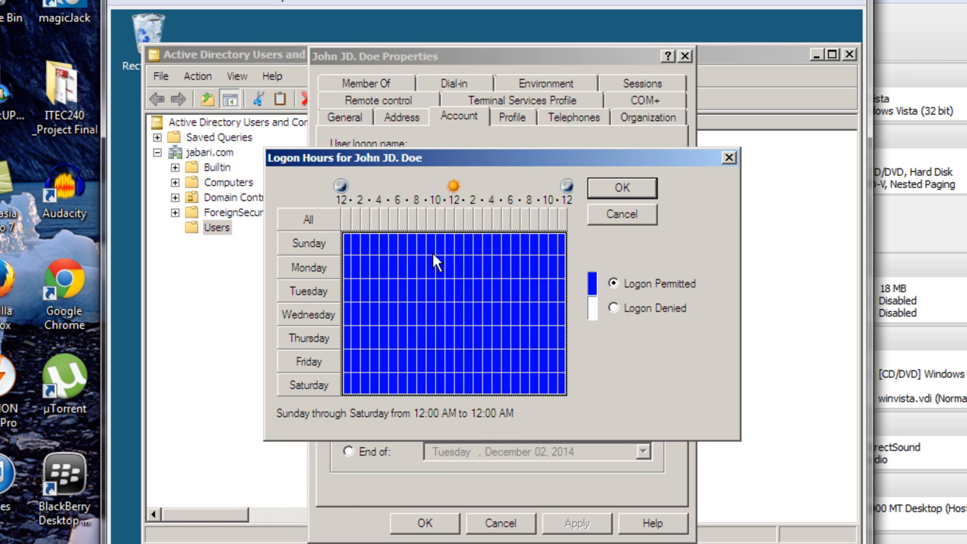
pyautogui.click(625, 214)
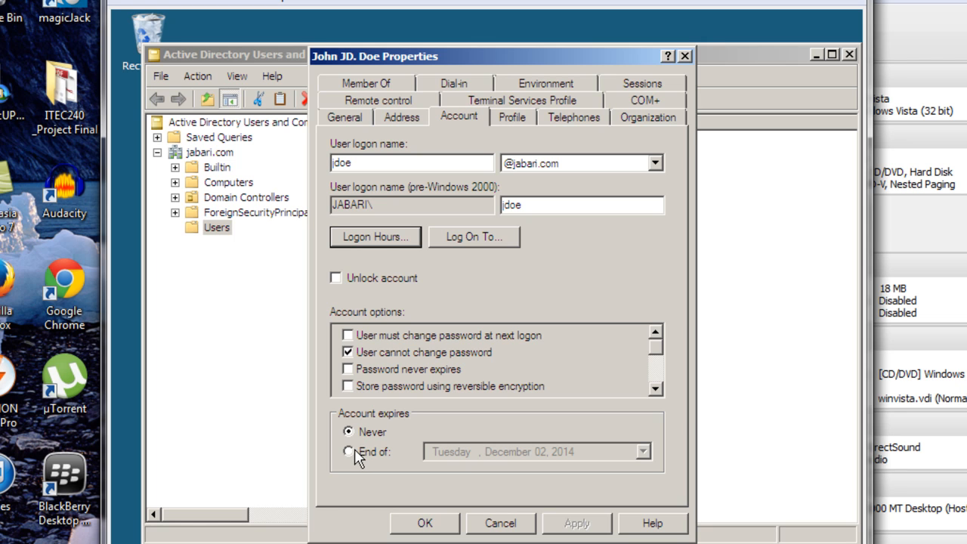
# Step: Set the Profile path to \\SERVER2008\Profile\%username%, apply it and close the properties
pyautogui.click(520, 123)
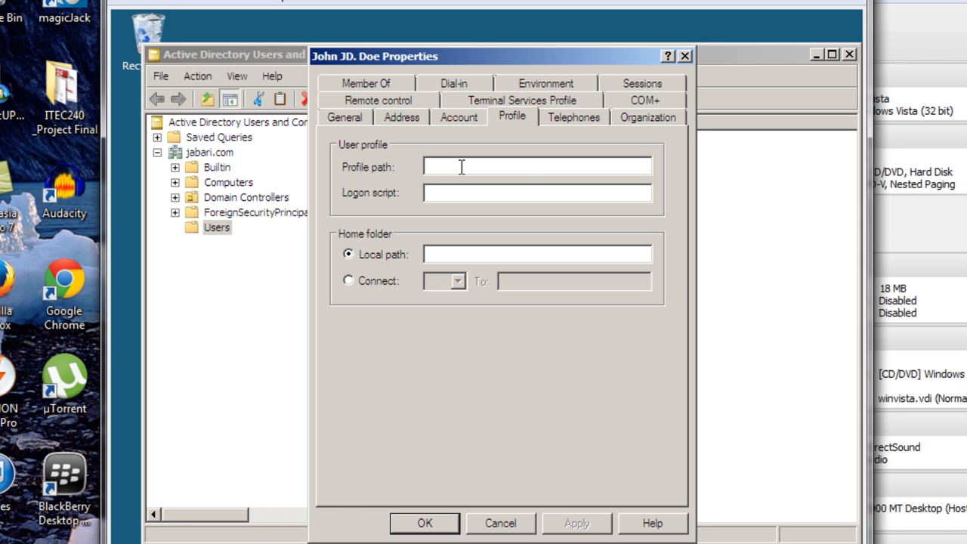
pyautogui.write('\\\\SERVER2008\\Profile')
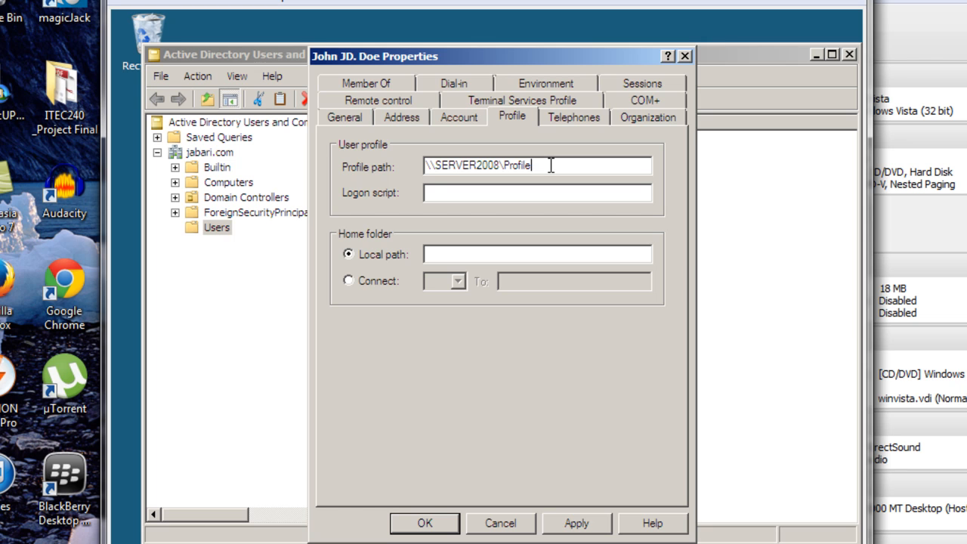
pyautogui.write('\\%username%')
pyautogui.click(567, 523)
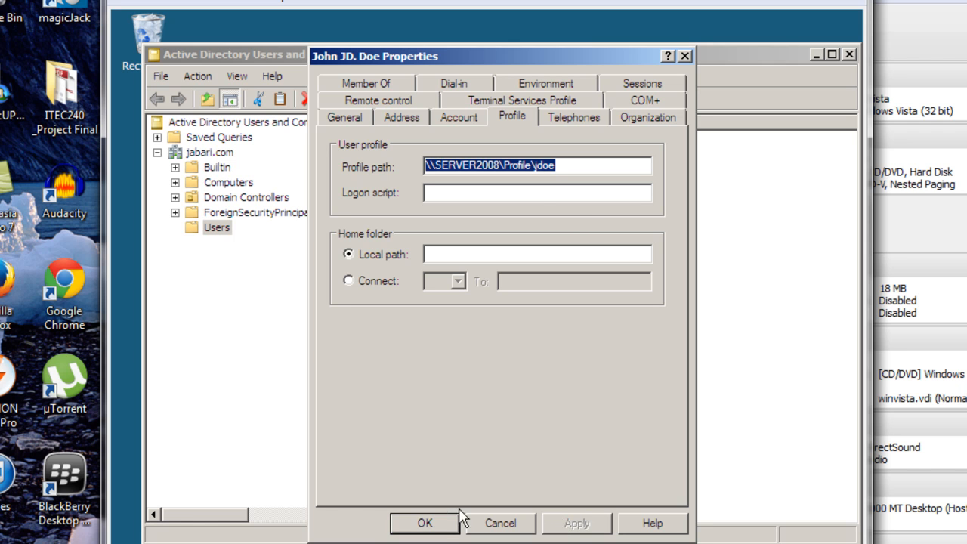
pyautogui.click(438, 523)
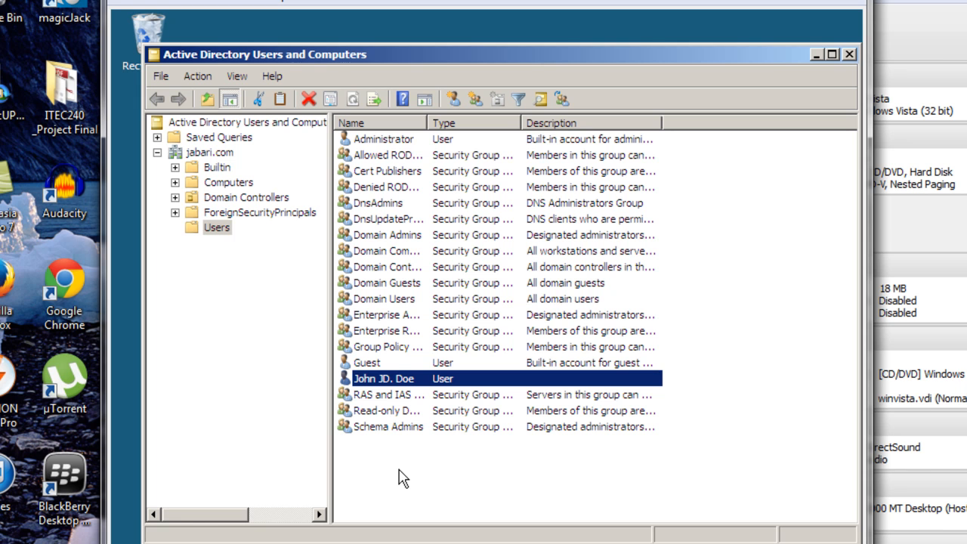
# Step: Copy the existing user and enter the second user's first name, last name and logon name
pyautogui.click(364, 450)
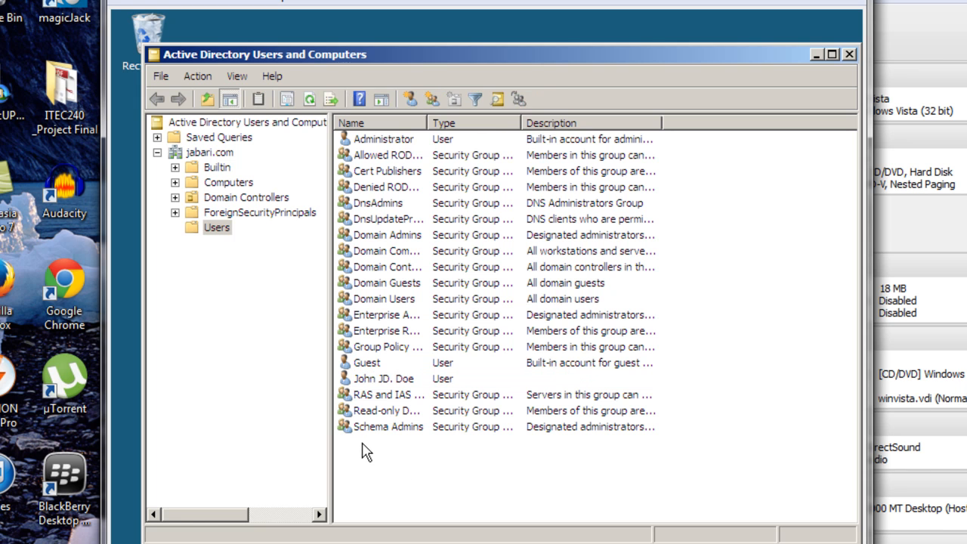
pyautogui.click(408, 385)
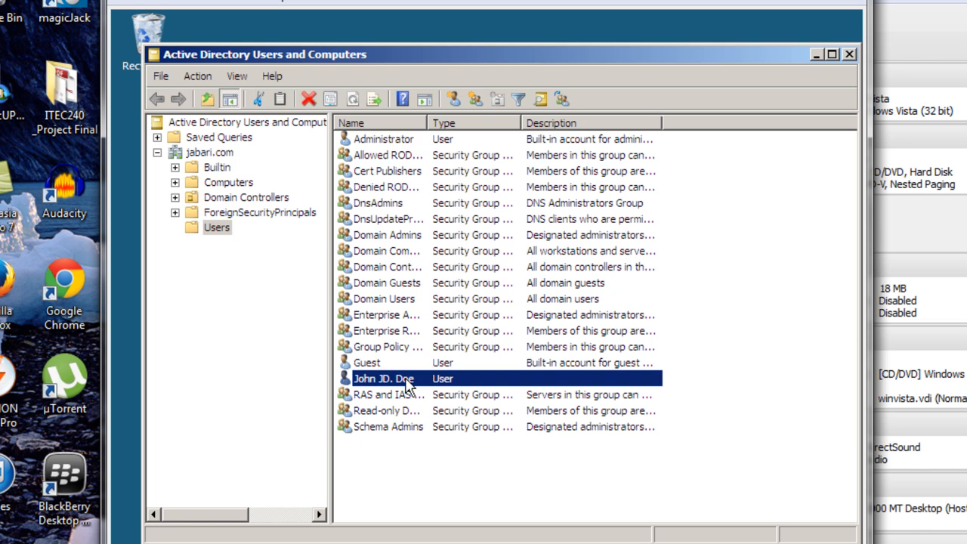
pyautogui.rightClick(408, 383)
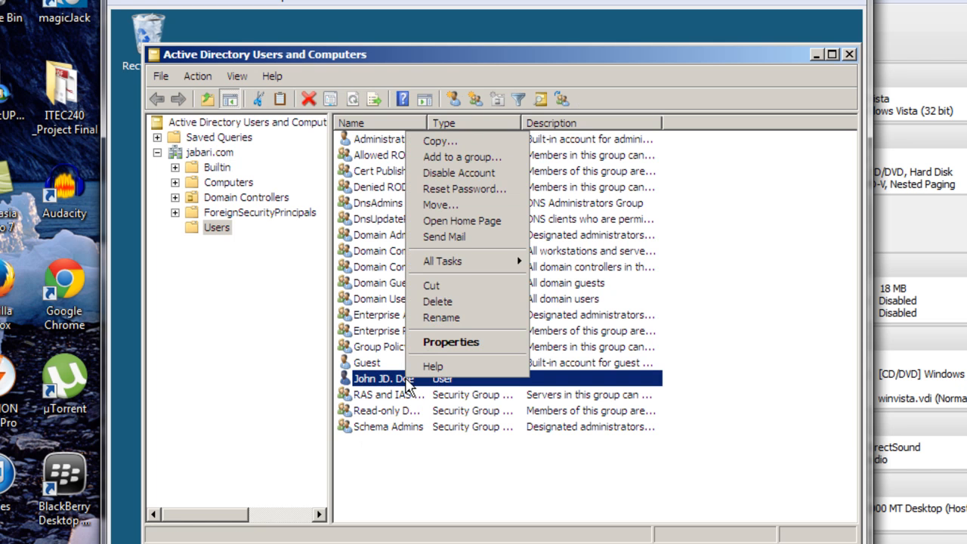
pyautogui.click(455, 144)
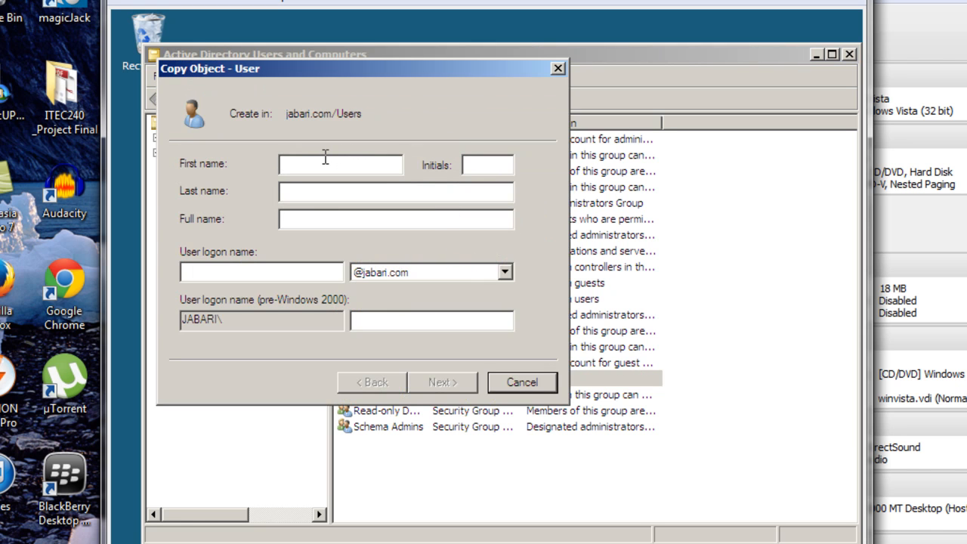
pyautogui.write('Jane')
pyautogui.click(322, 191)
pyautogui.write('Smith')
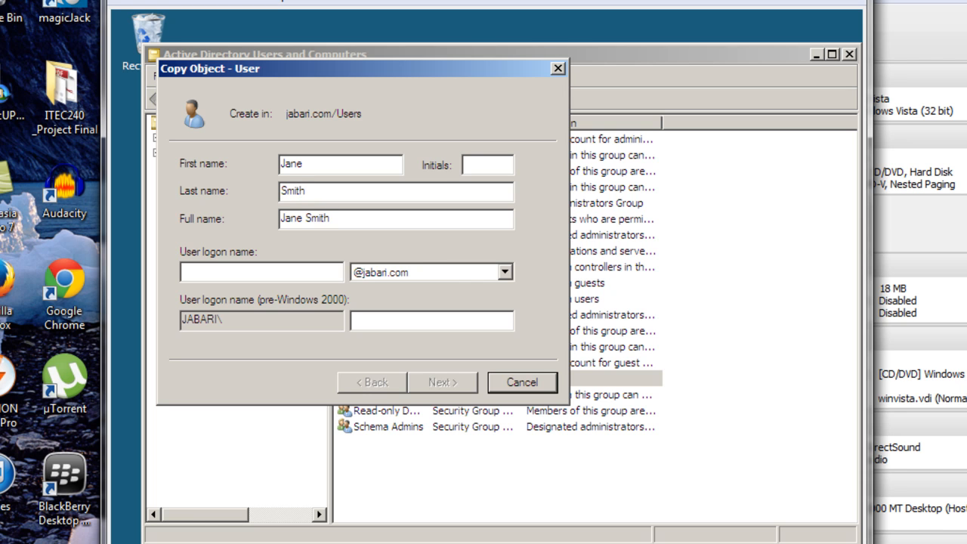
pyautogui.click(301, 269)
pyautogui.write('jsmith')
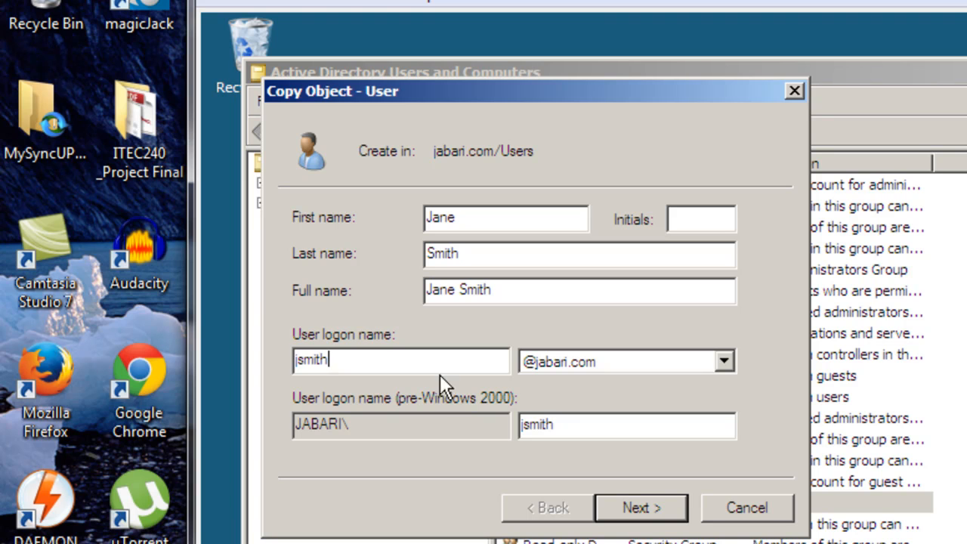
# Step: Set and confirm the copied user's password and finish creating the account
pyautogui.click(640, 498)
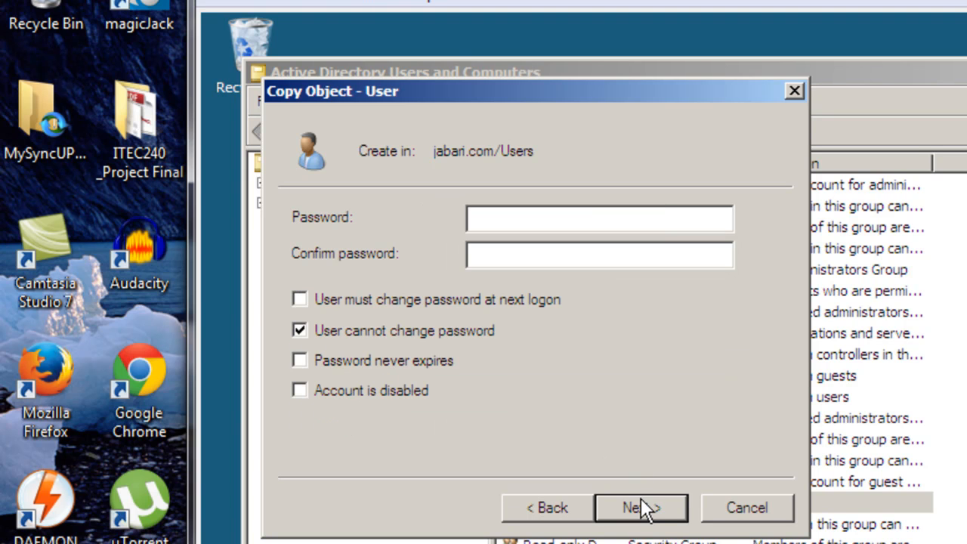
pyautogui.write('••••••••')
pyautogui.click(574, 243)
pyautogui.write('••••••••')
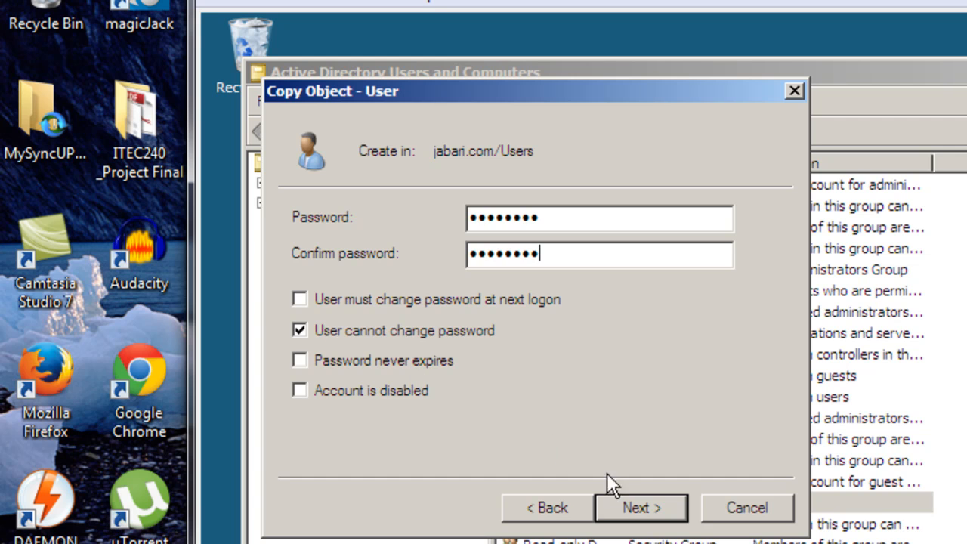
pyautogui.click(622, 500)
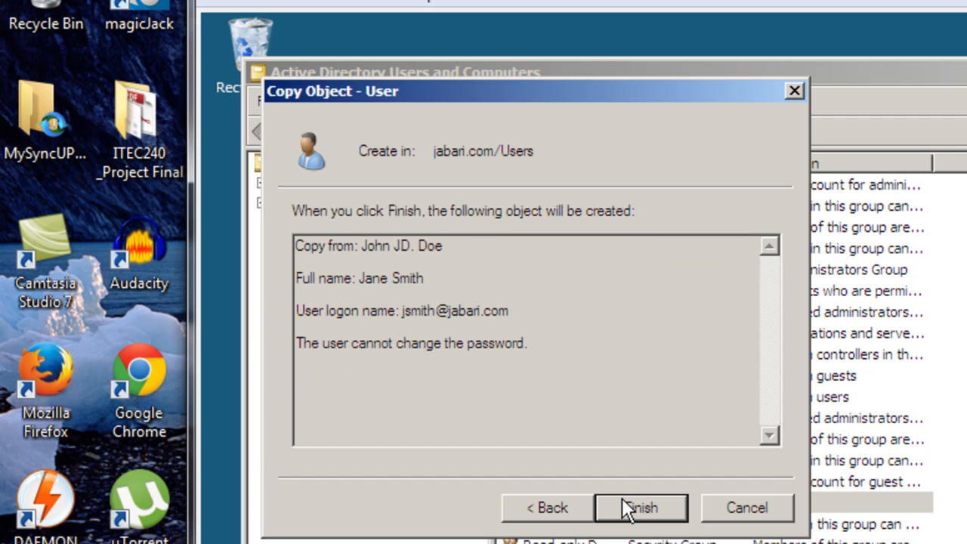
pyautogui.click(643, 510)
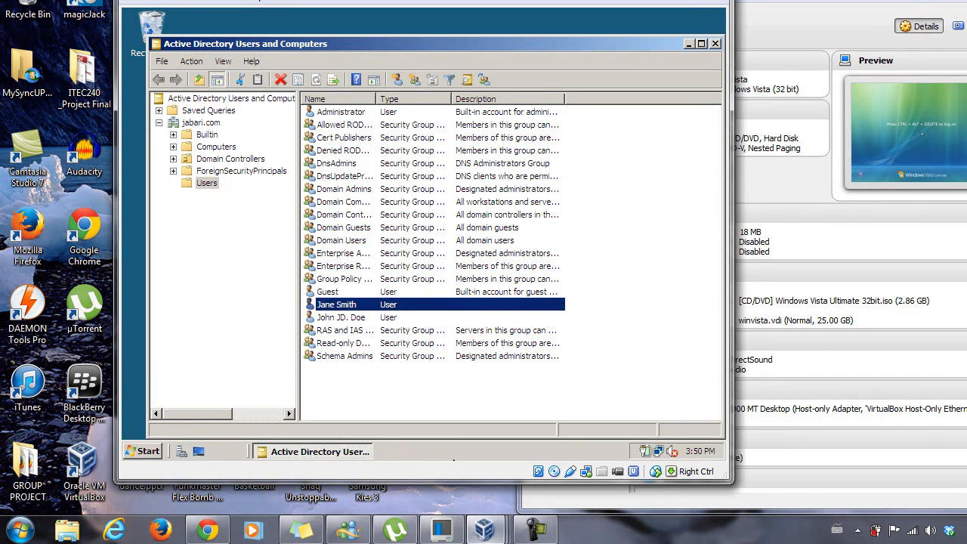
# Step: Bring the winvista virtual machine window to the front and open its Machine menu
pyautogui.moveTo(484, 530)
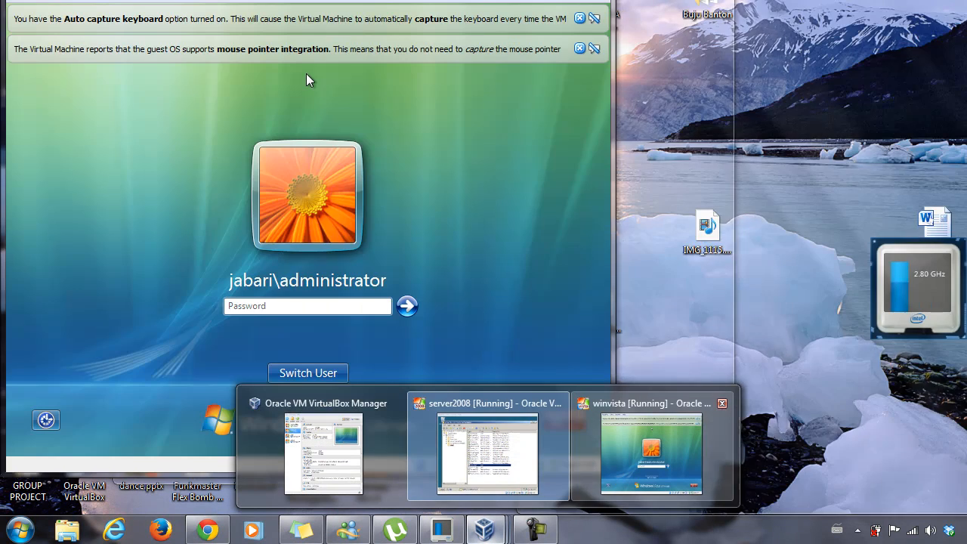
pyautogui.click(651, 453)
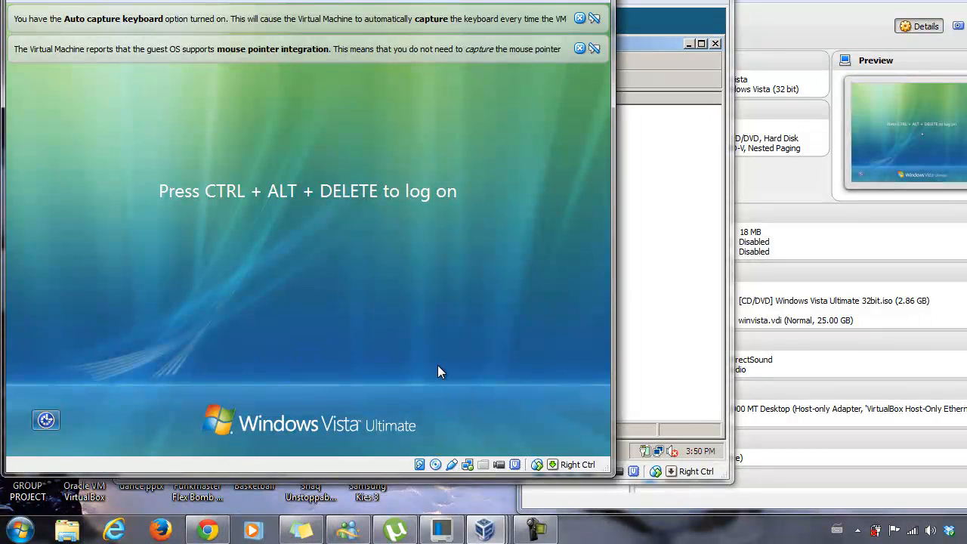
pyautogui.click(29, 0)
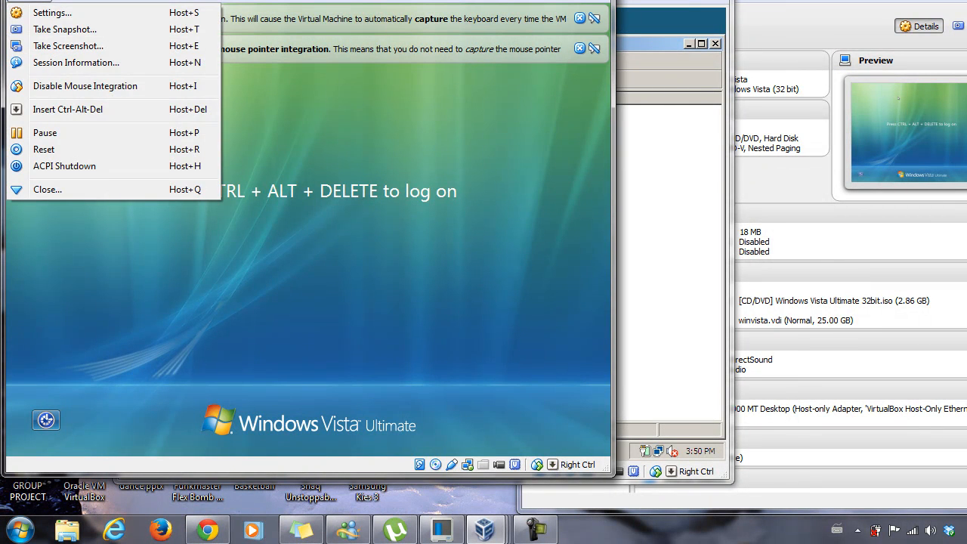
# Step: Send Ctrl-Alt-Del to Vista and log on through Other User with the new domain user's credentials
pyautogui.click(181, 109)
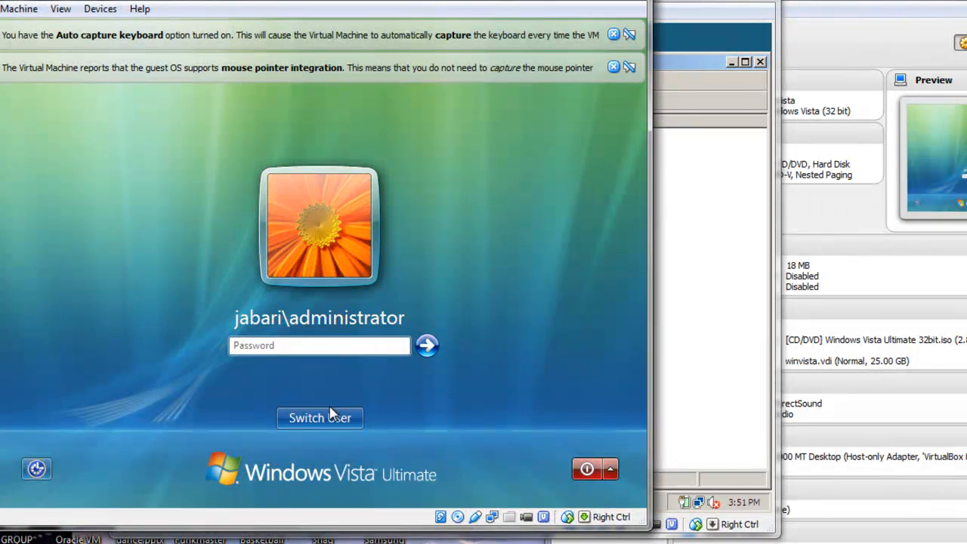
pyautogui.click(330, 414)
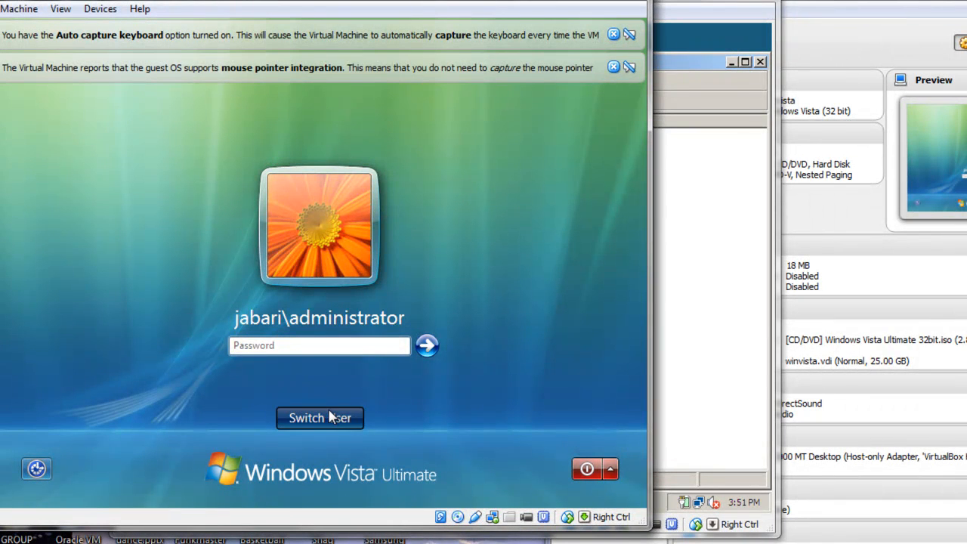
pyautogui.click(376, 326)
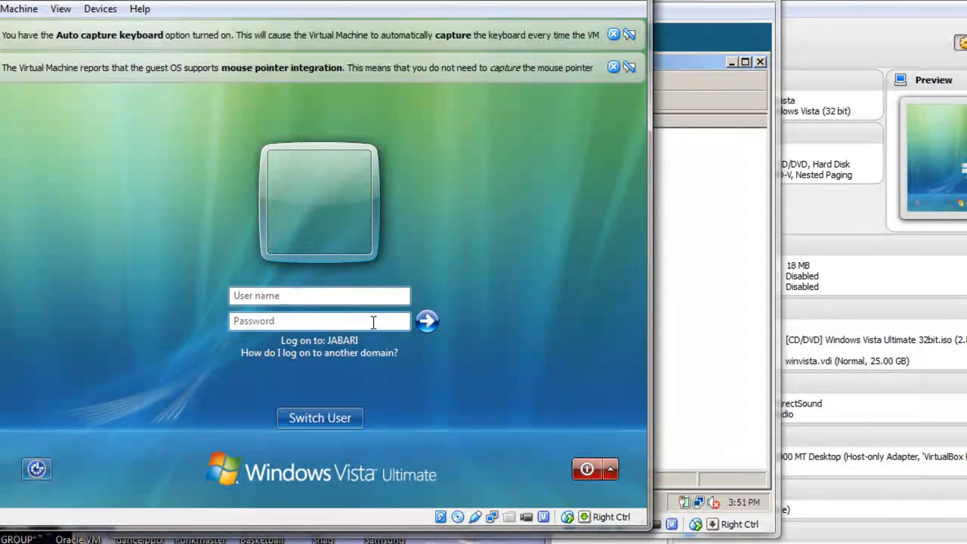
pyautogui.write('jsmith')
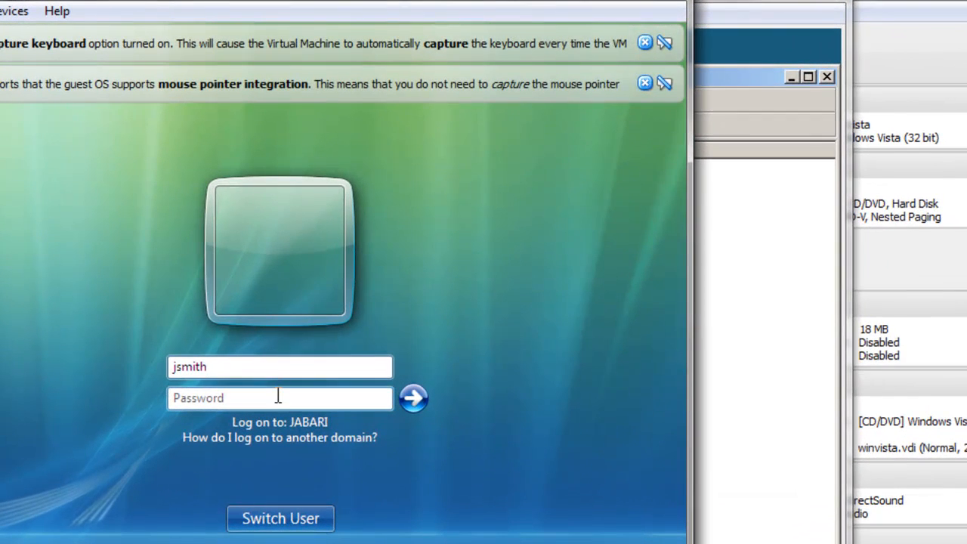
pyautogui.click(317, 320)
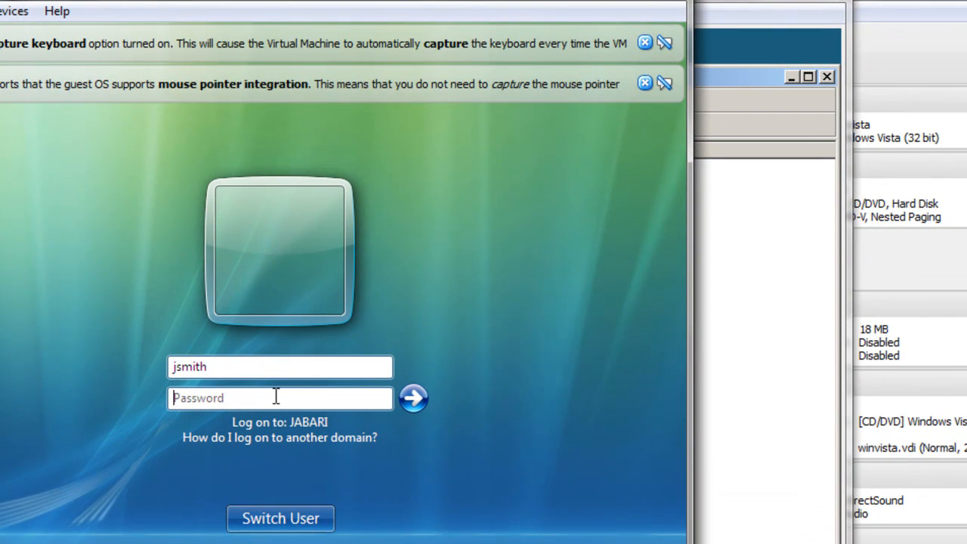
pyautogui.write('p')
pyautogui.press('Return')
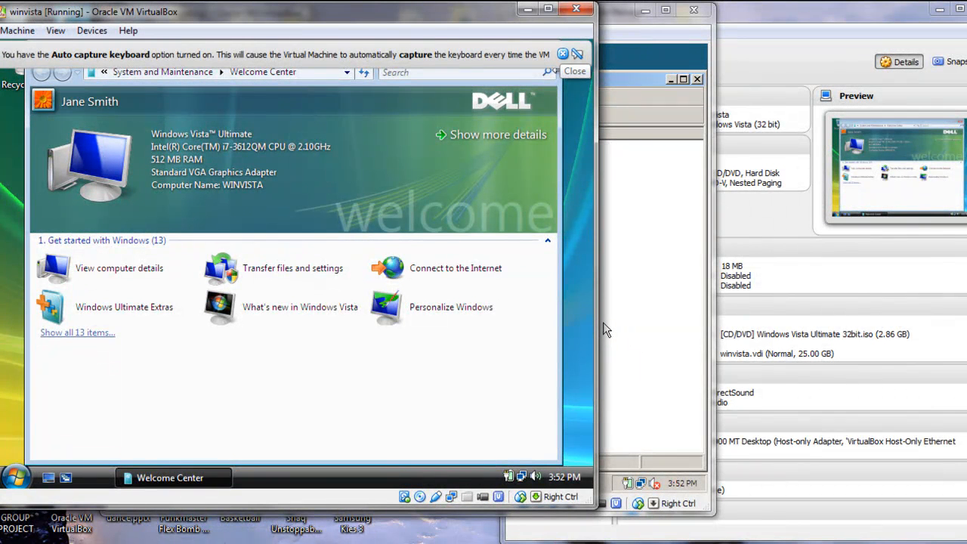
# Step: Close the keyboard notice and Welcome Center, then create a desktop folder named Test
pyautogui.click(563, 53)
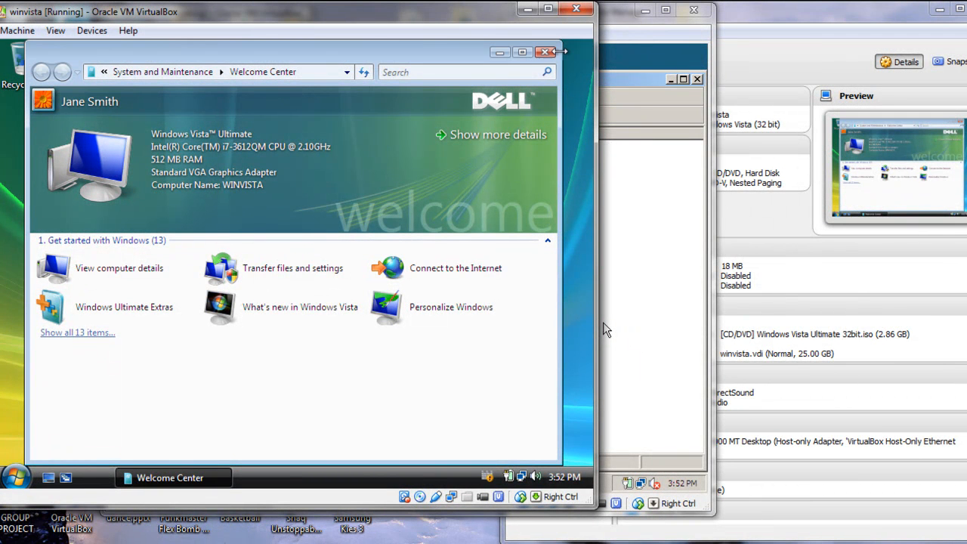
pyautogui.click(541, 56)
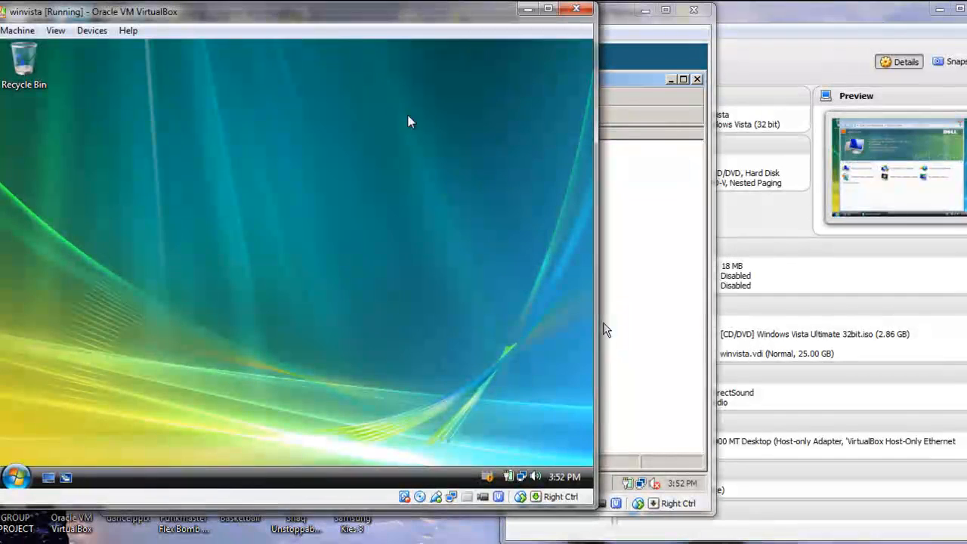
pyautogui.rightClick(325, 156)
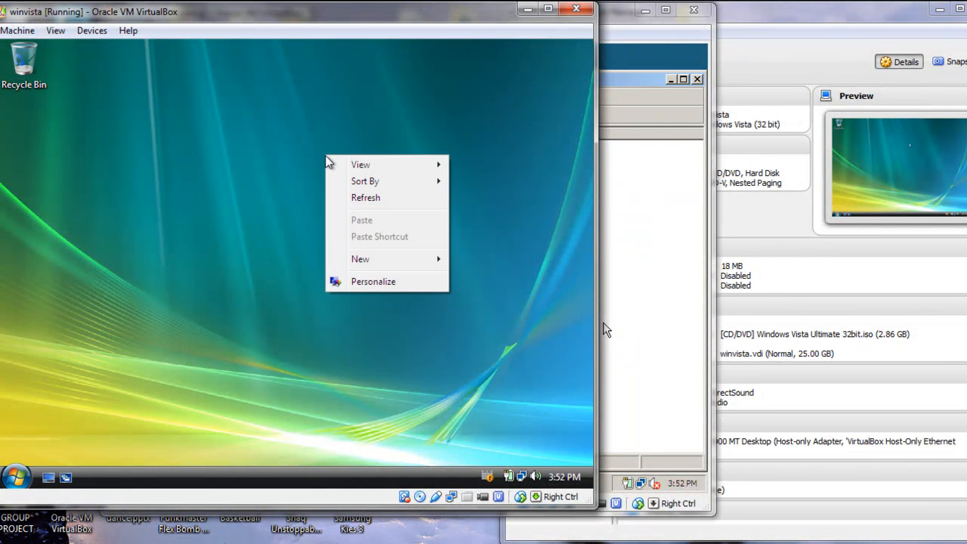
pyautogui.moveTo(351, 259)
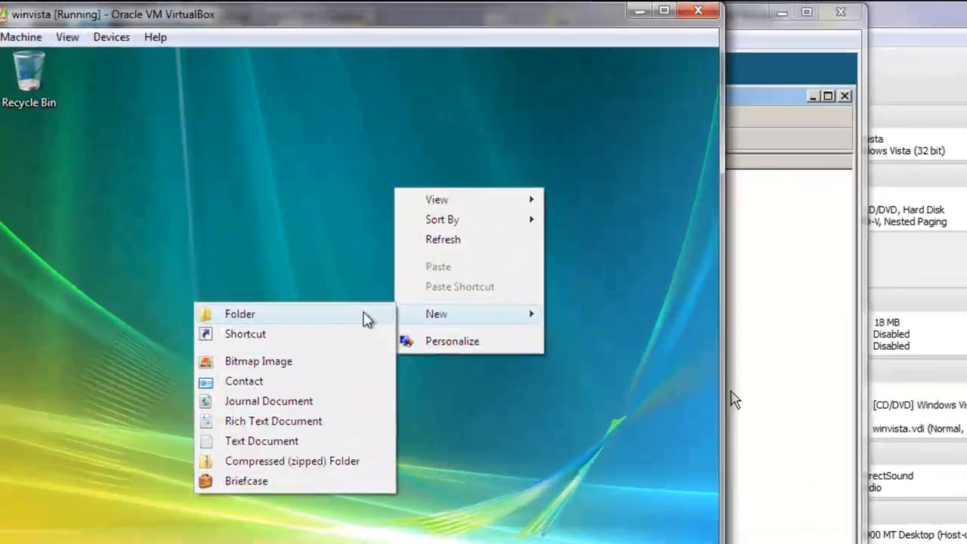
pyautogui.click(306, 264)
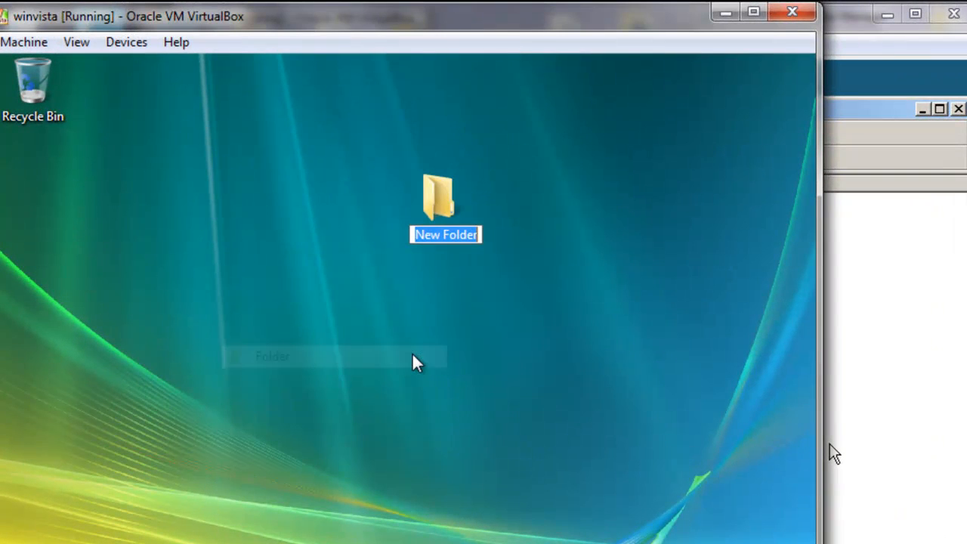
pyautogui.write('Test')
pyautogui.press('Return')
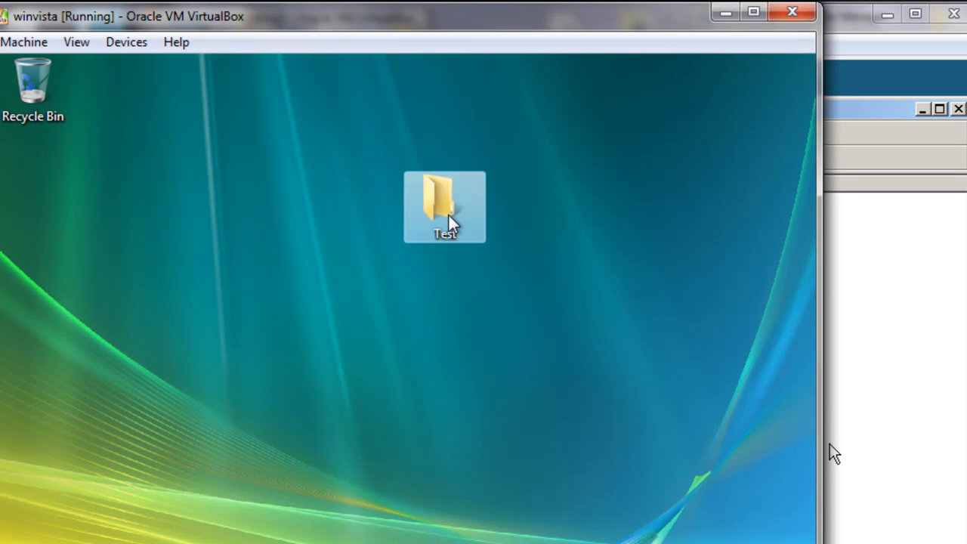
# Step: Open the new Test folder on the desktop
pyautogui.click(453, 328)
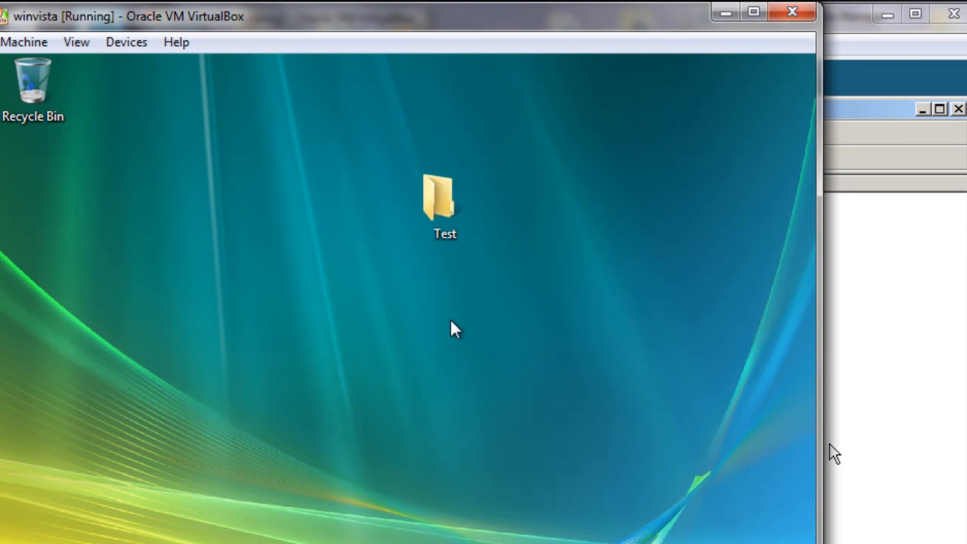
pyautogui.click(453, 228)
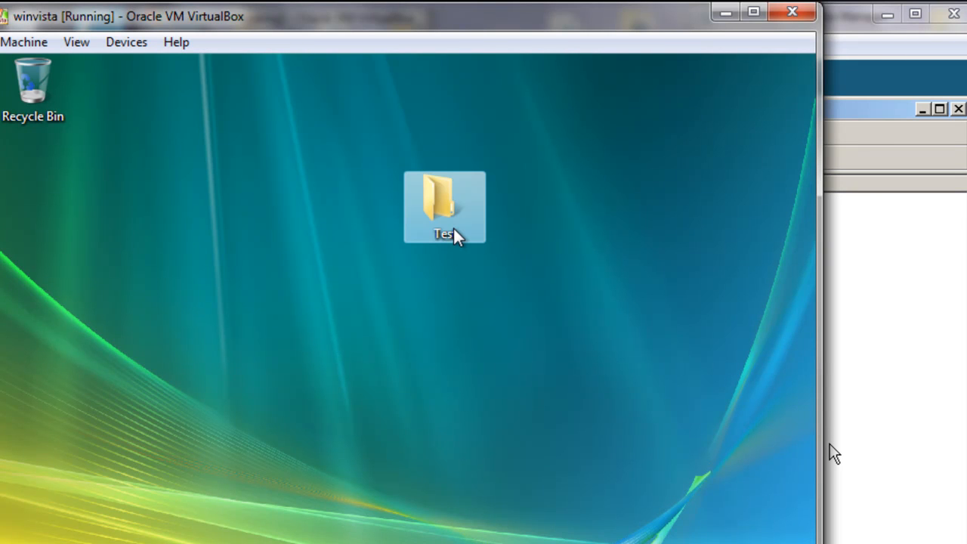
pyautogui.doubleClick(453, 234)
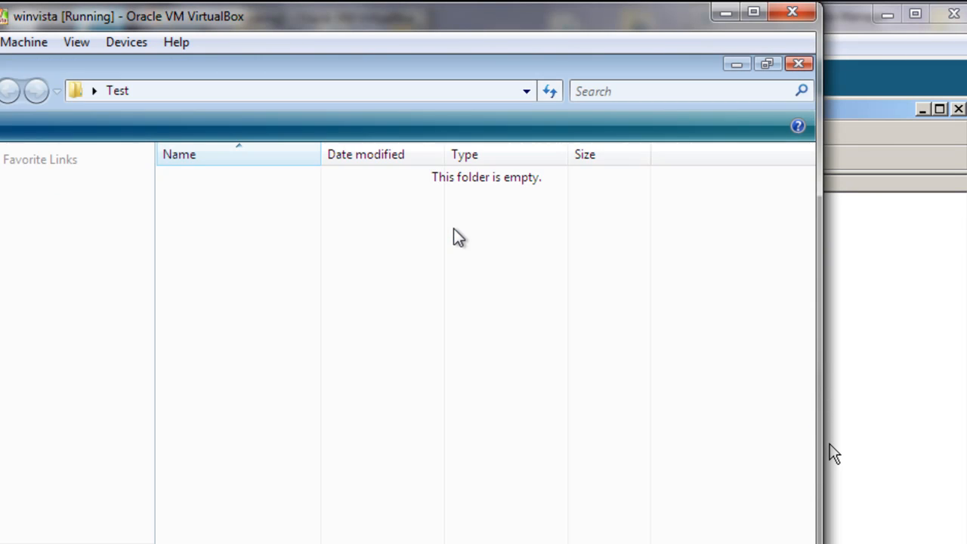
# Step: Create an empty text document named 'Roaming test' inside Test, then close the folder window
pyautogui.rightClick(277, 241)
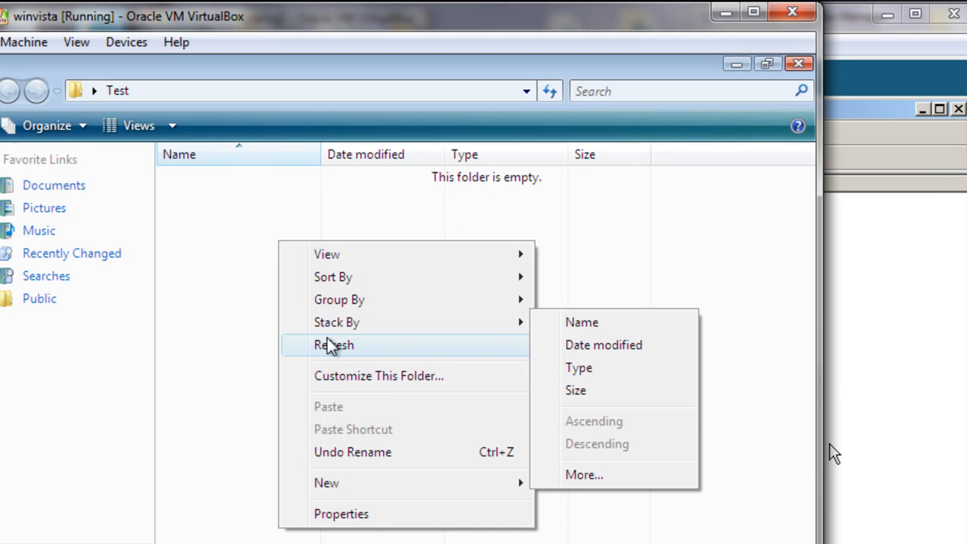
pyautogui.moveTo(345, 486)
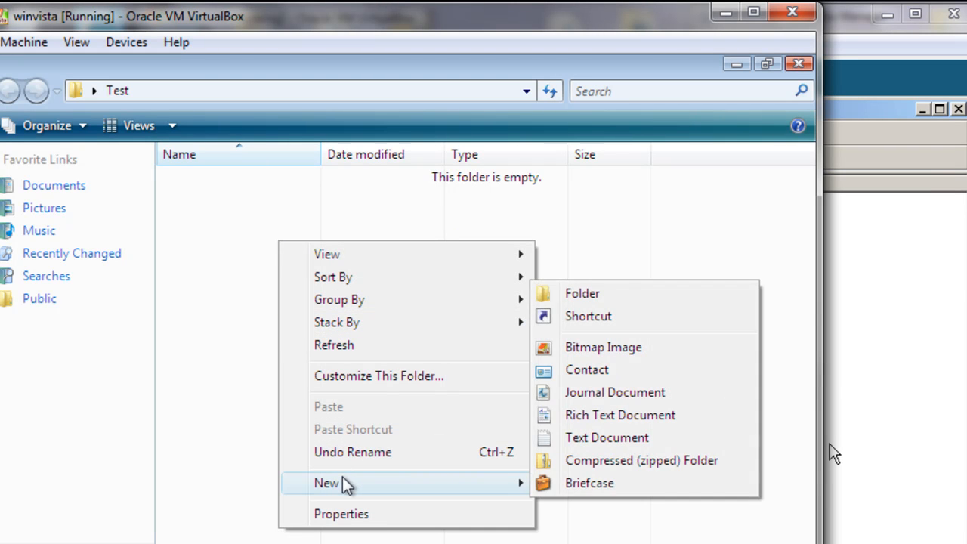
pyautogui.click(610, 438)
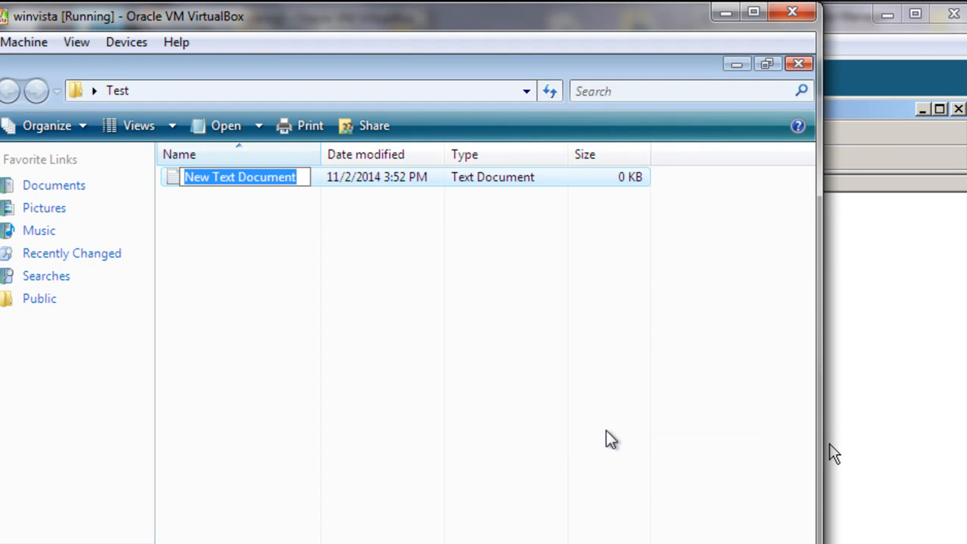
pyautogui.write('ROom')
pyautogui.press('BackSpace')
pyautogui.press('BackSpace')
pyautogui.press('BackSpace')
pyautogui.write('oaming t')
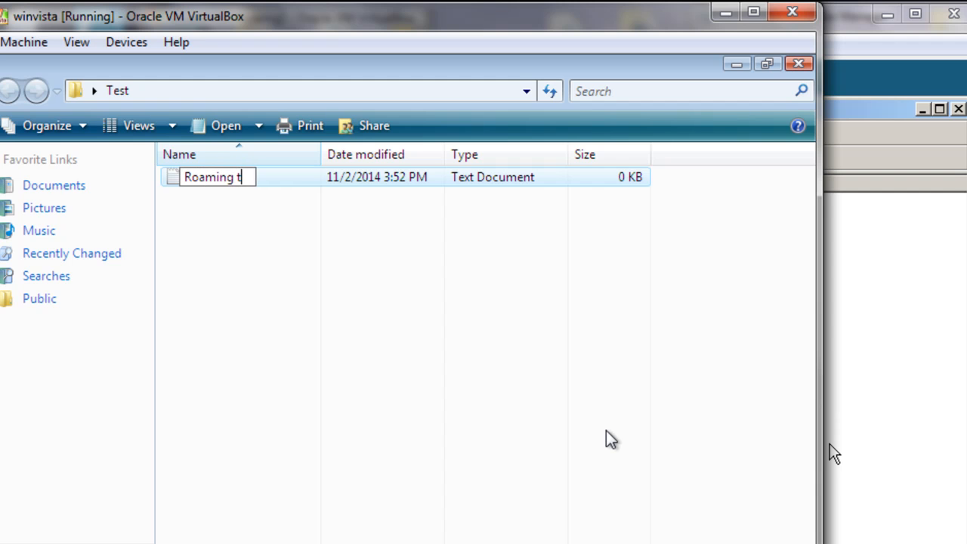
pyautogui.write('est')
pyautogui.press('Return')
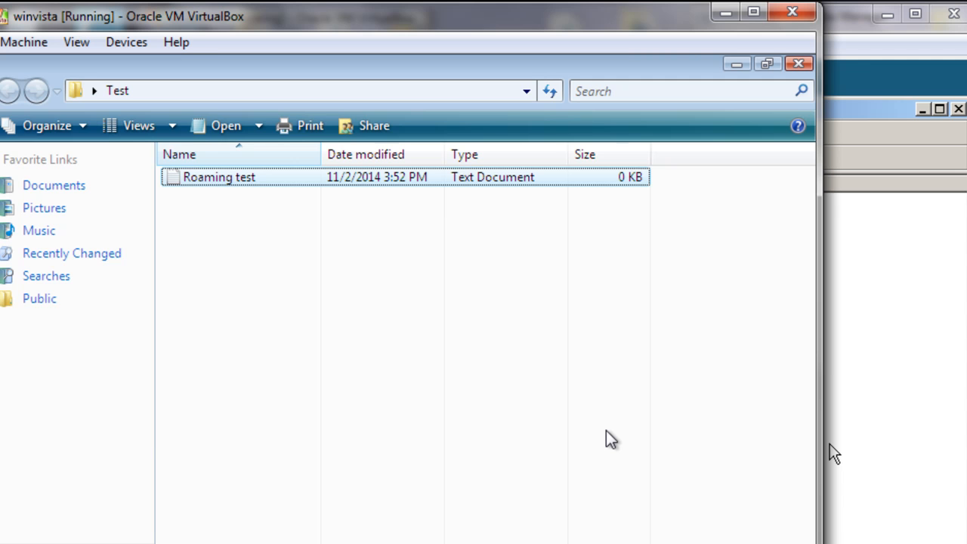
pyautogui.click(798, 64)
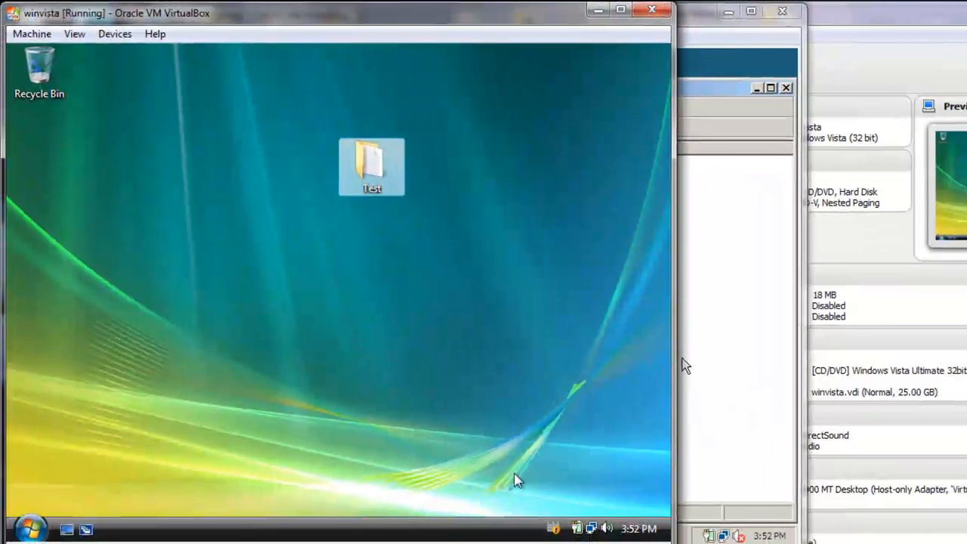
# Step: Log the domain user off Windows Vista through the Start menu's Log Off option
pyautogui.click(30, 526)
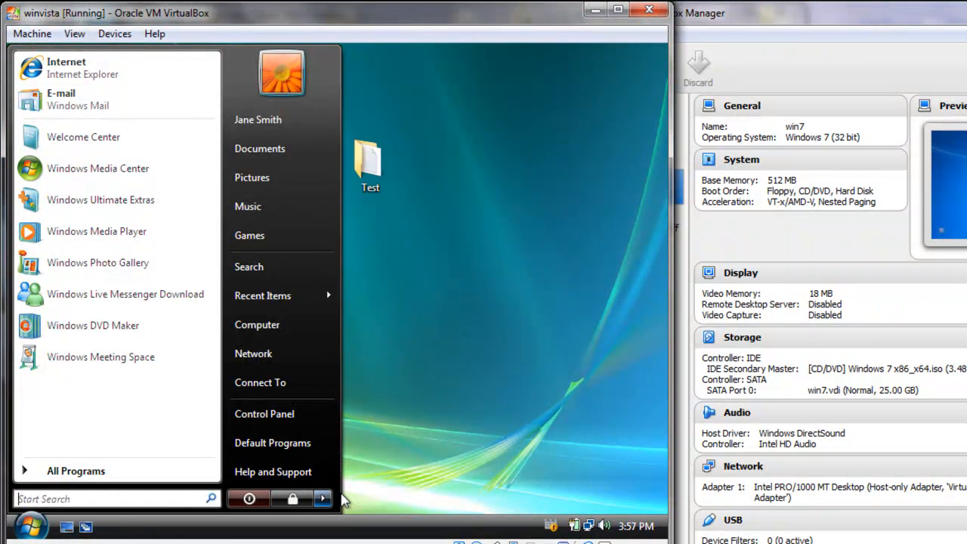
pyautogui.click(322, 501)
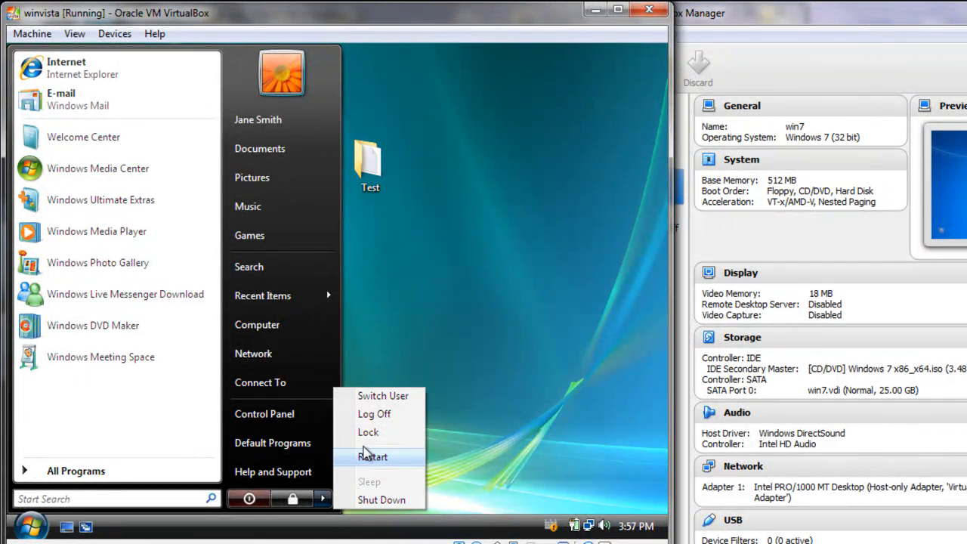
pyautogui.click(382, 421)
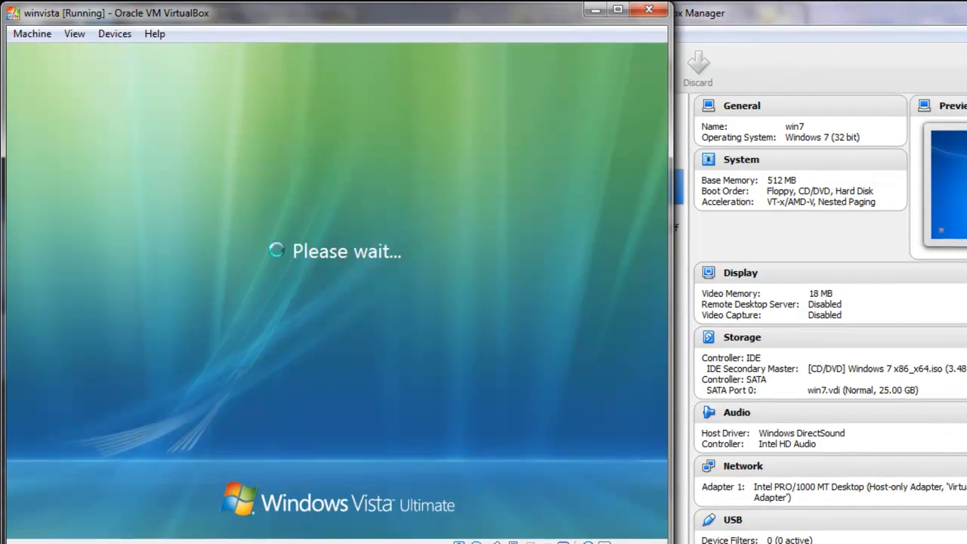
pyautogui.click(533, 543)
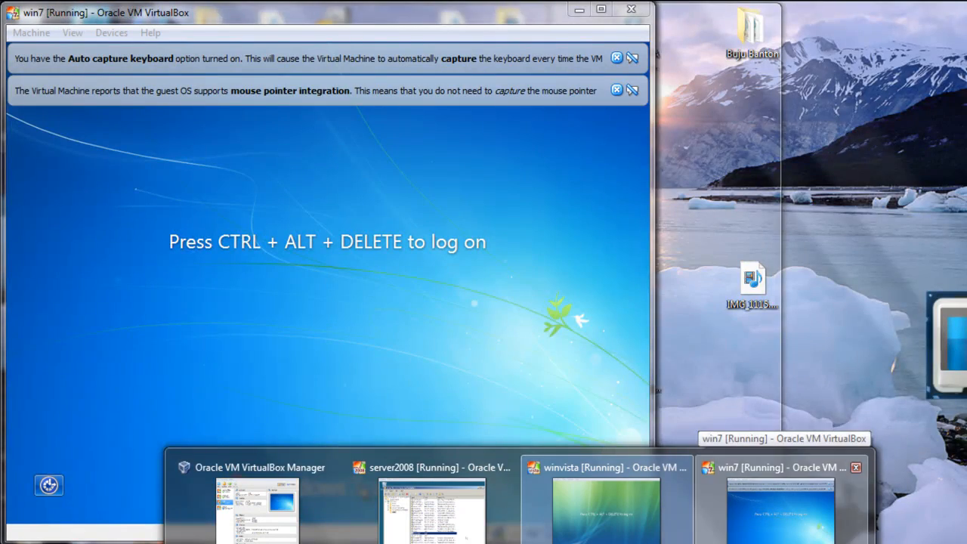
# Step: Switch to the Windows 7 VM, send Ctrl-Alt-Del, and log on with the domain user's username and password
pyautogui.click(782, 521)
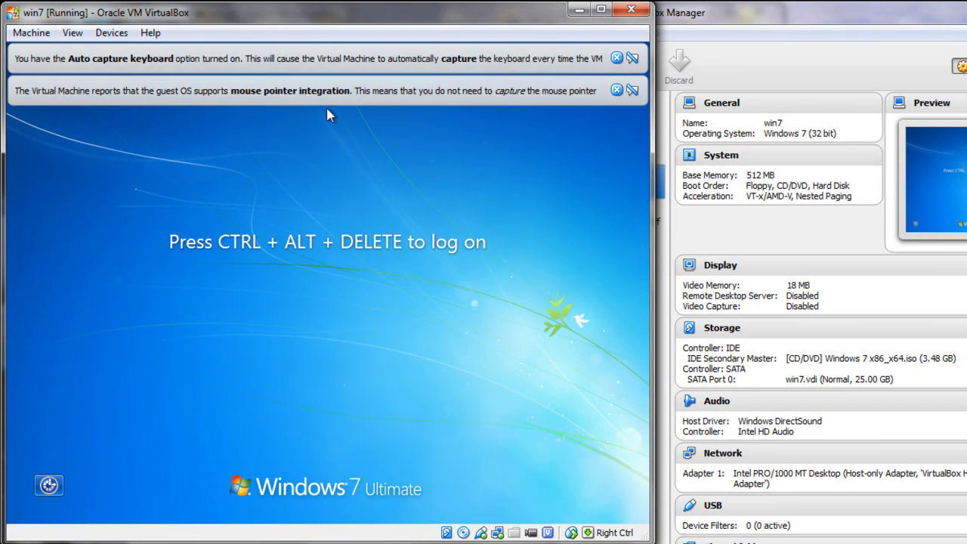
pyautogui.press('alt')
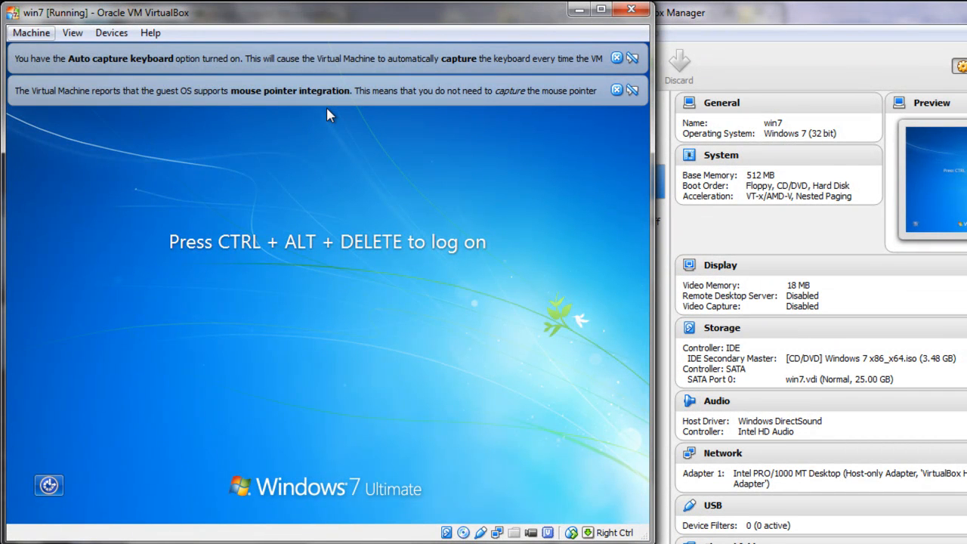
pyautogui.press('Down')
pyautogui.press('Down')
pyautogui.press('Down')
pyautogui.press('Down')
pyautogui.press('Down')
pyautogui.press('Down')
pyautogui.press('Return')
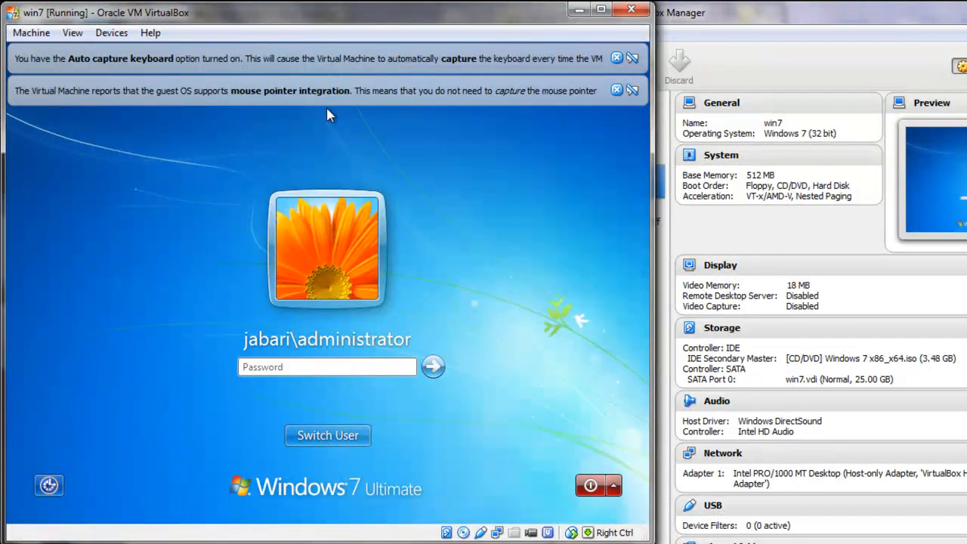
pyautogui.click(300, 430)
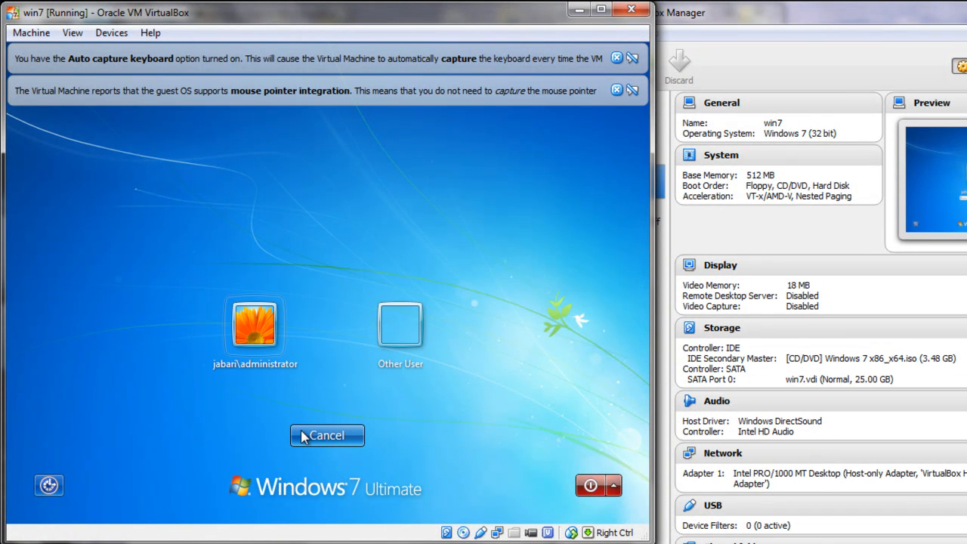
pyautogui.click(401, 346)
pyautogui.write('jsmith')
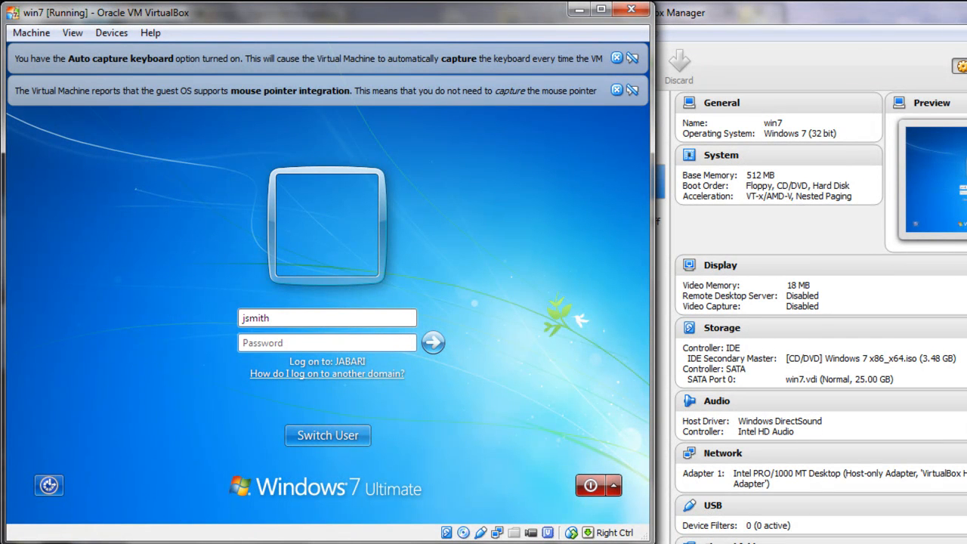
pyautogui.click(378, 342)
pyautogui.write('pa')
pyautogui.write('••')
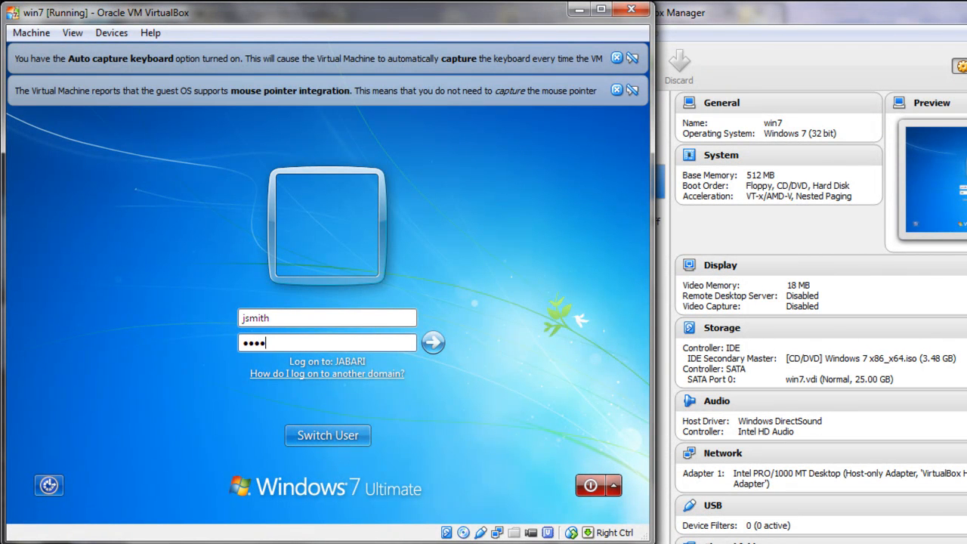
pyautogui.write('•••')
pyautogui.press('Return')
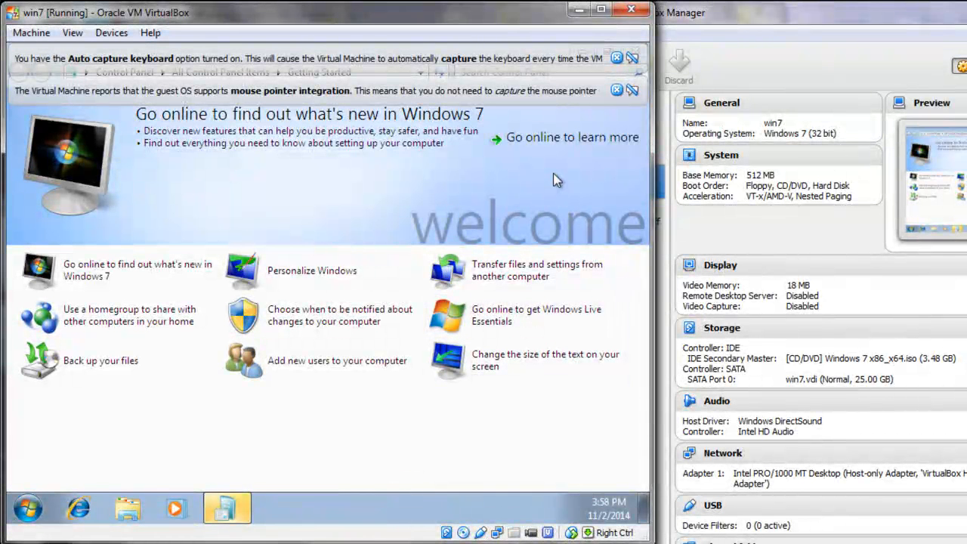
# Step: Dismiss both VirtualBox notification bars and close the Getting Started window
pyautogui.click(616, 90)
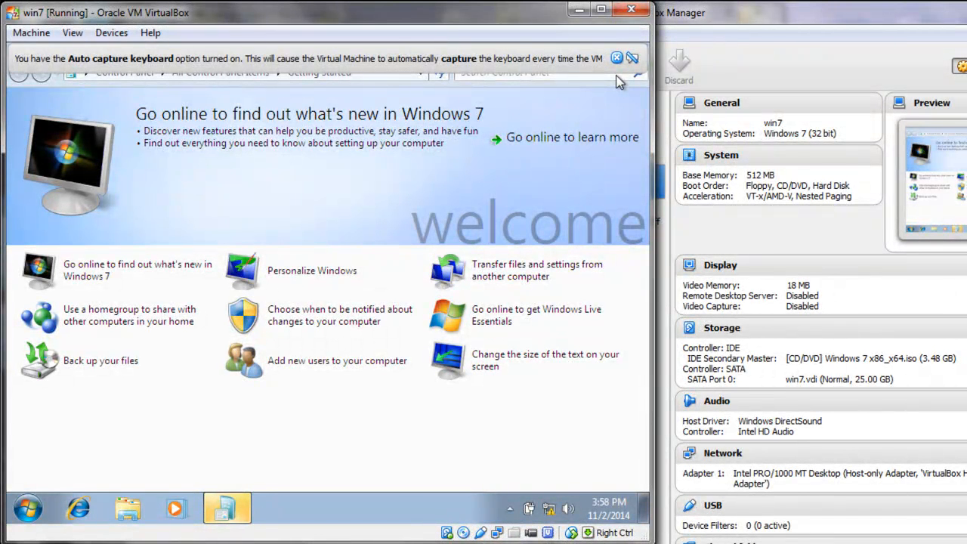
pyautogui.click(616, 59)
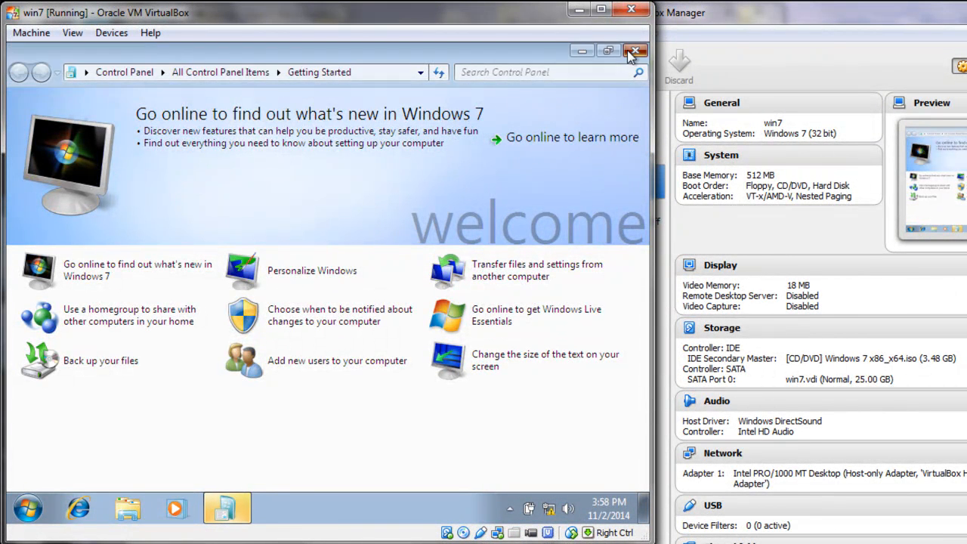
pyautogui.click(633, 52)
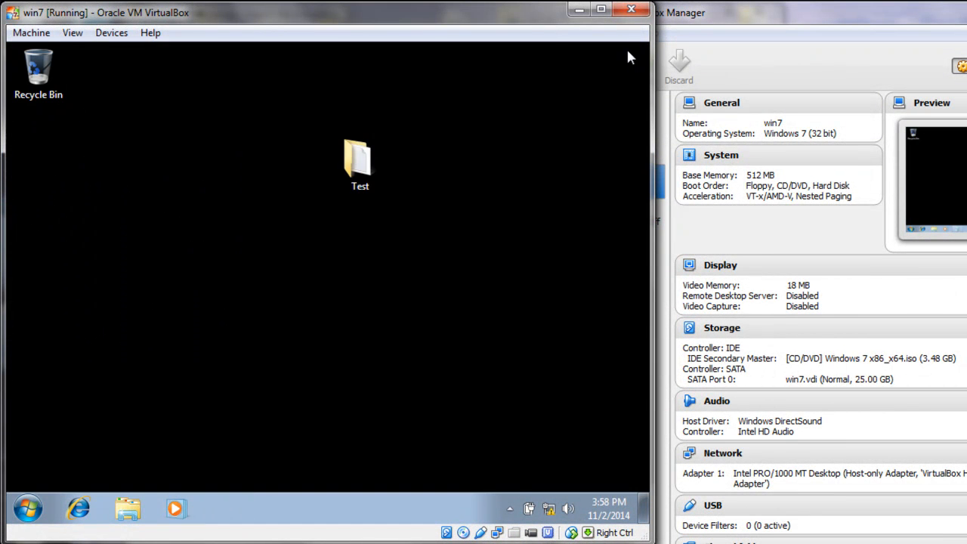
# Step: Open the desktop Test folder, confirm 'Roaming test' is there, and close it
pyautogui.click(358, 170)
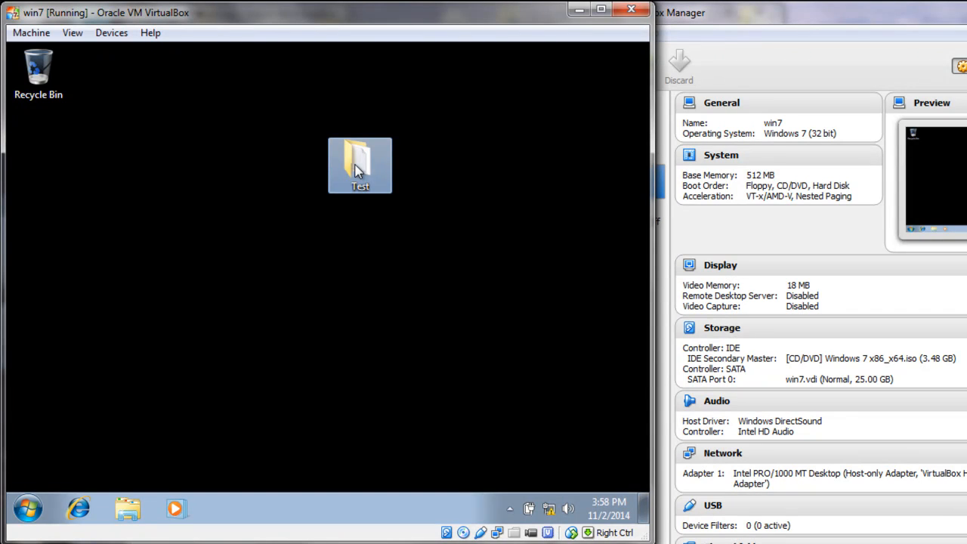
pyautogui.doubleClick(356, 165)
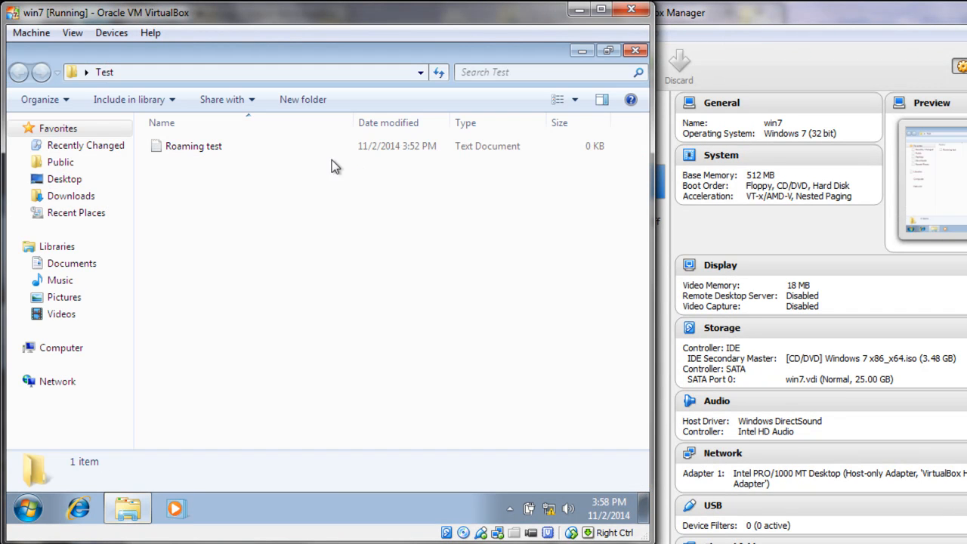
pyautogui.click(230, 153)
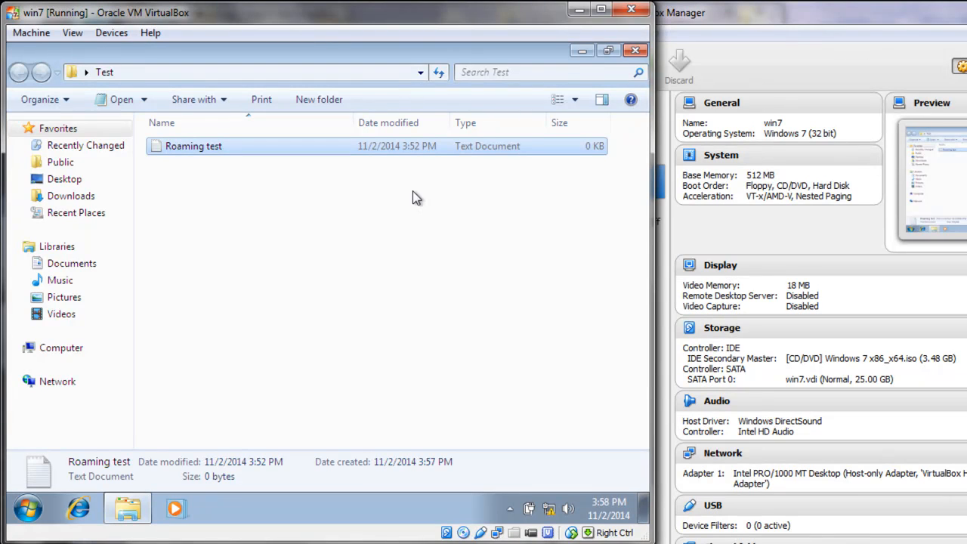
pyautogui.click(634, 51)
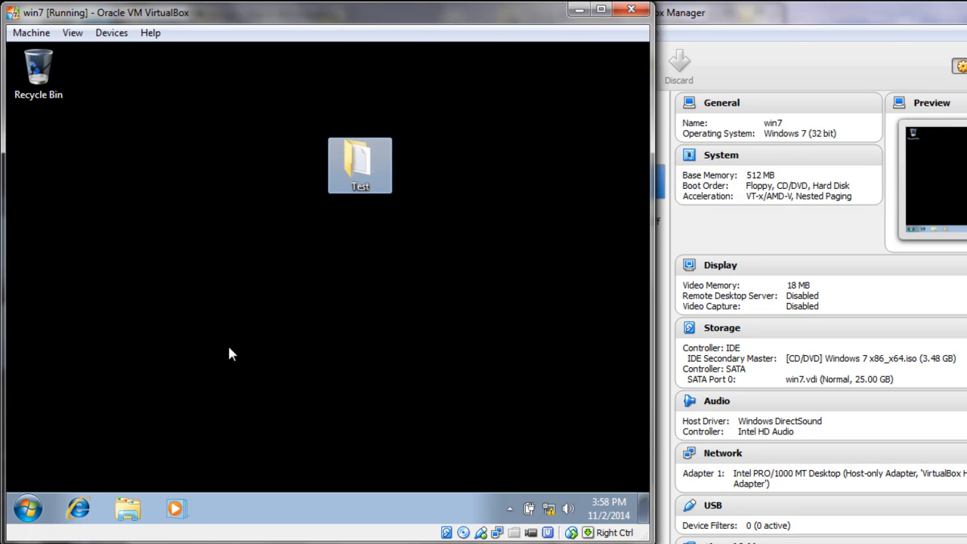
# Step: Log the user off Windows 7 and bring the server2008 VM to the front
pyautogui.click(34, 500)
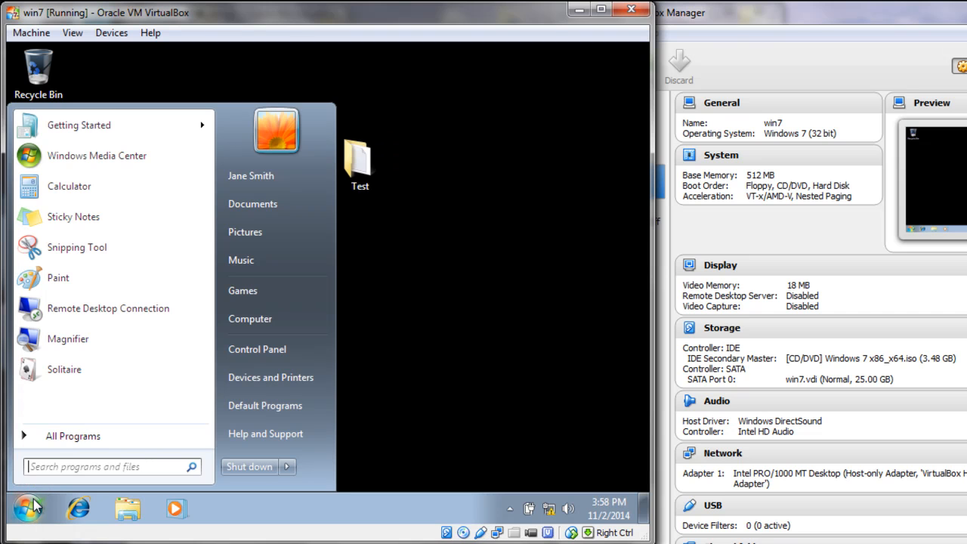
pyautogui.click(290, 467)
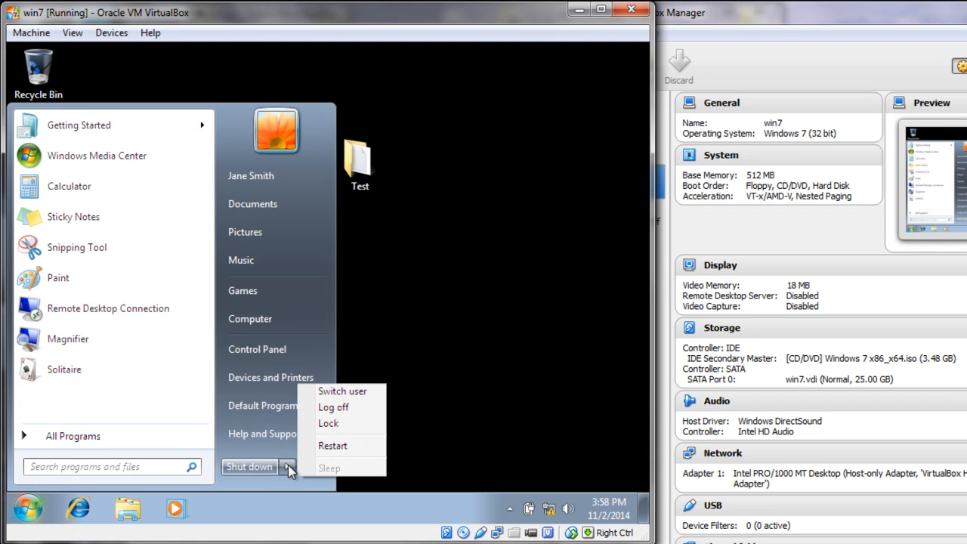
pyautogui.click(362, 407)
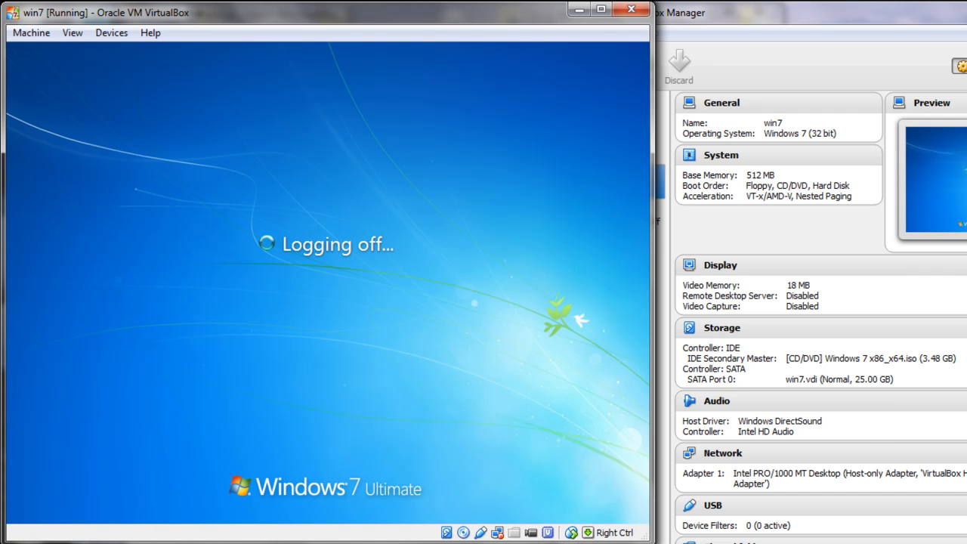
pyautogui.click(521, 543)
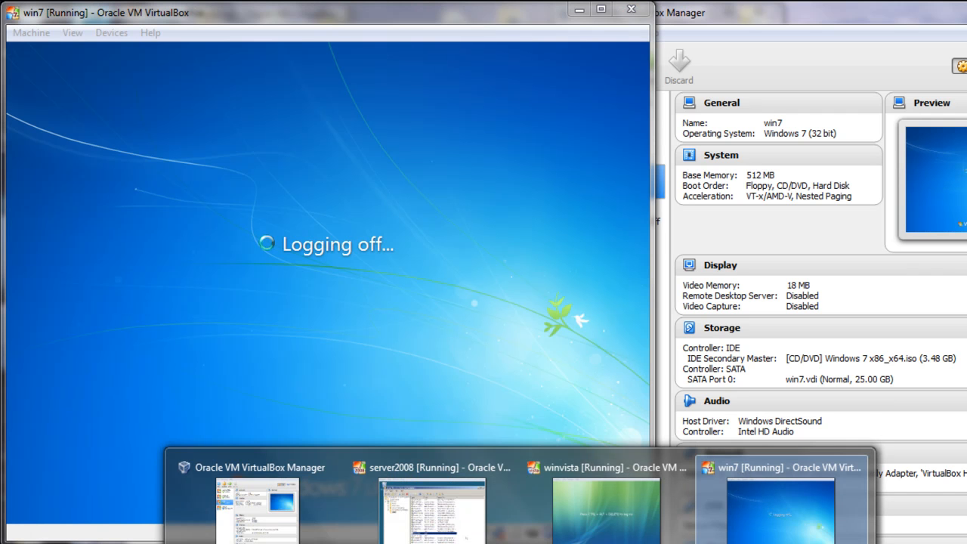
pyautogui.click(446, 529)
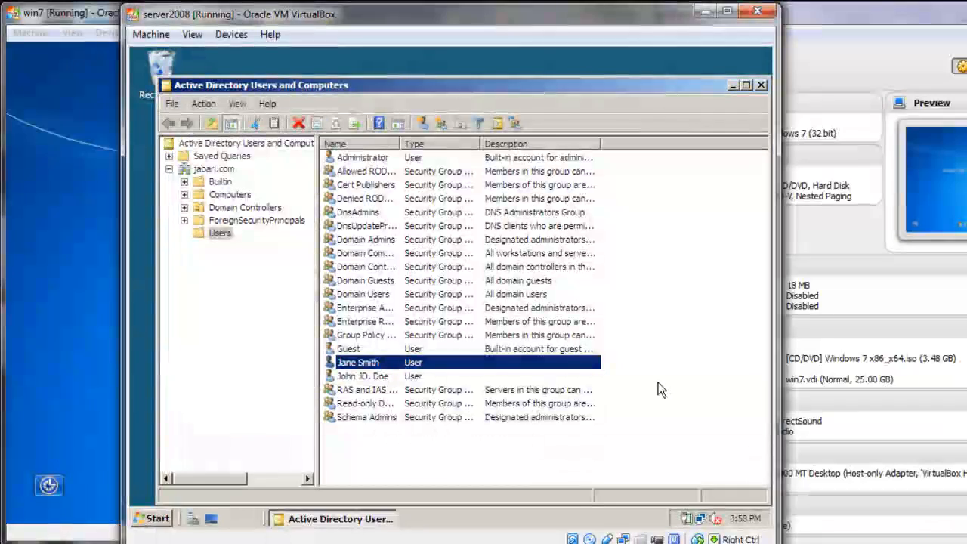
# Step: Minimize the Vista VM window and the Active Directory Users and Computers console
pyautogui.click(69, 46)
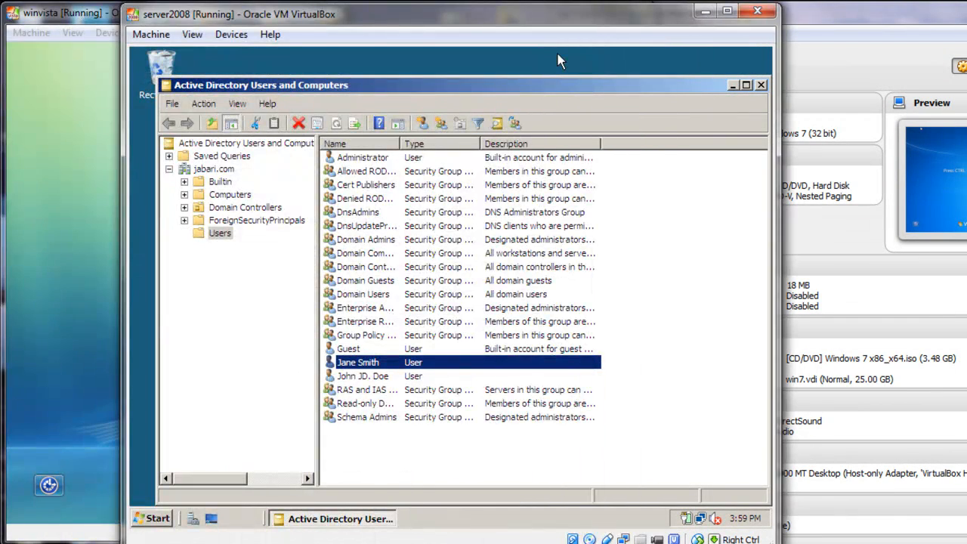
pyautogui.click(69, 70)
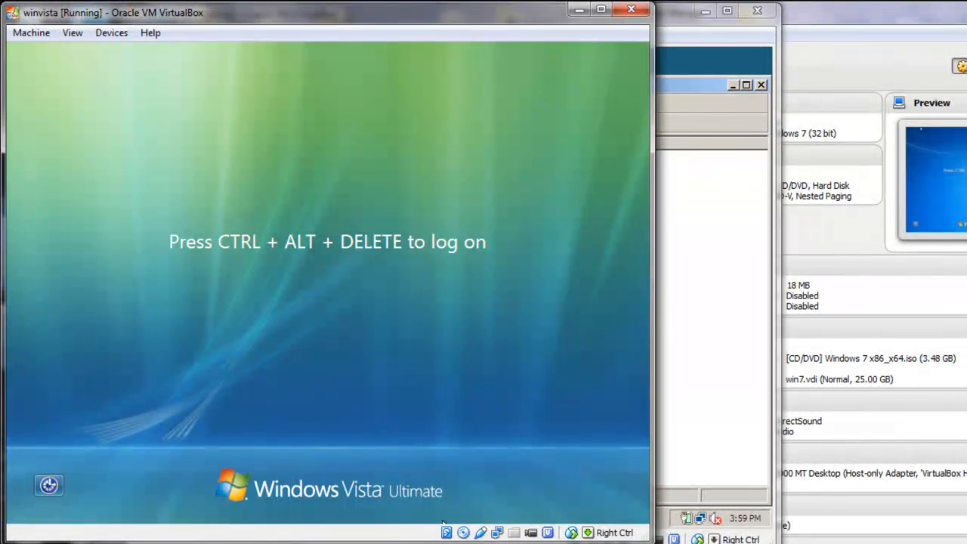
pyautogui.click(579, 9)
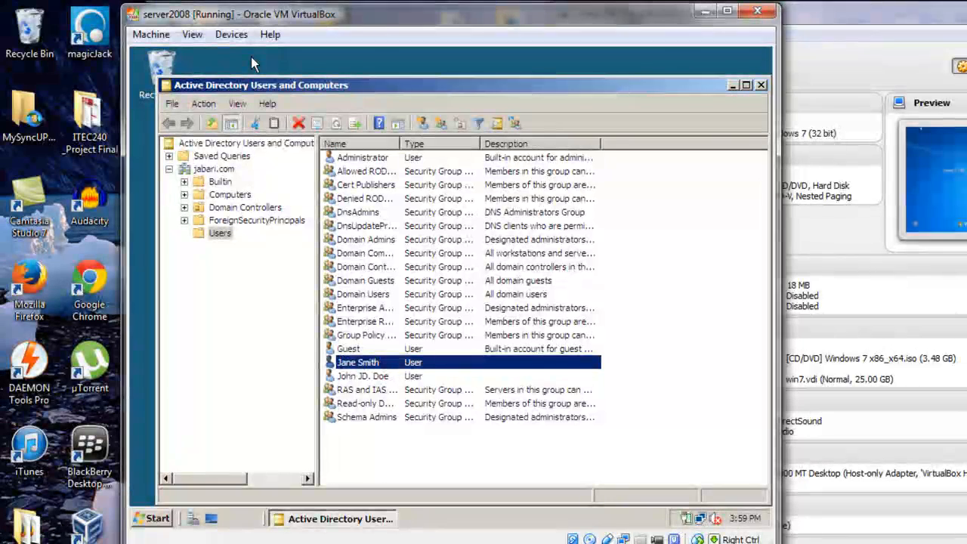
pyautogui.click(730, 86)
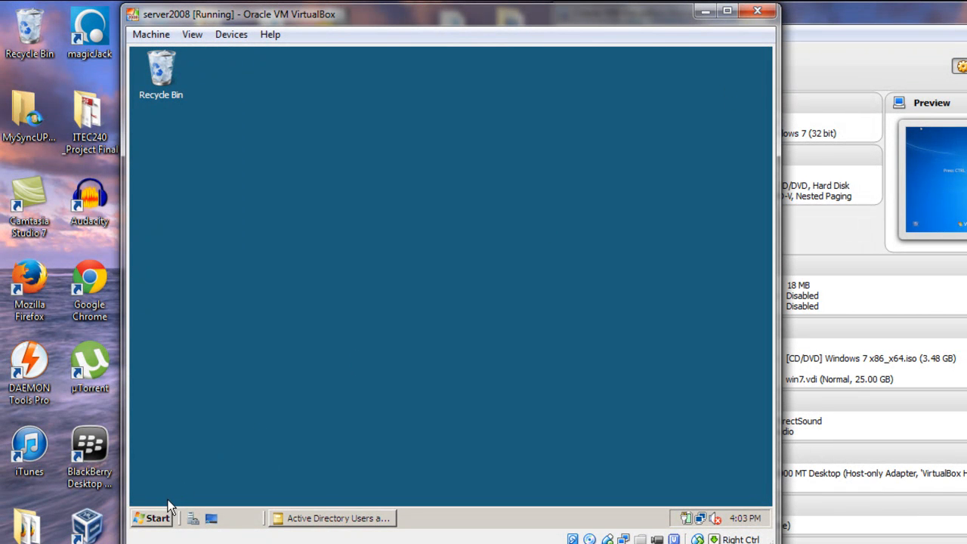
# Step: Open Local Disk (C:) from Computer and create a folder named Home at its root
pyautogui.click(159, 518)
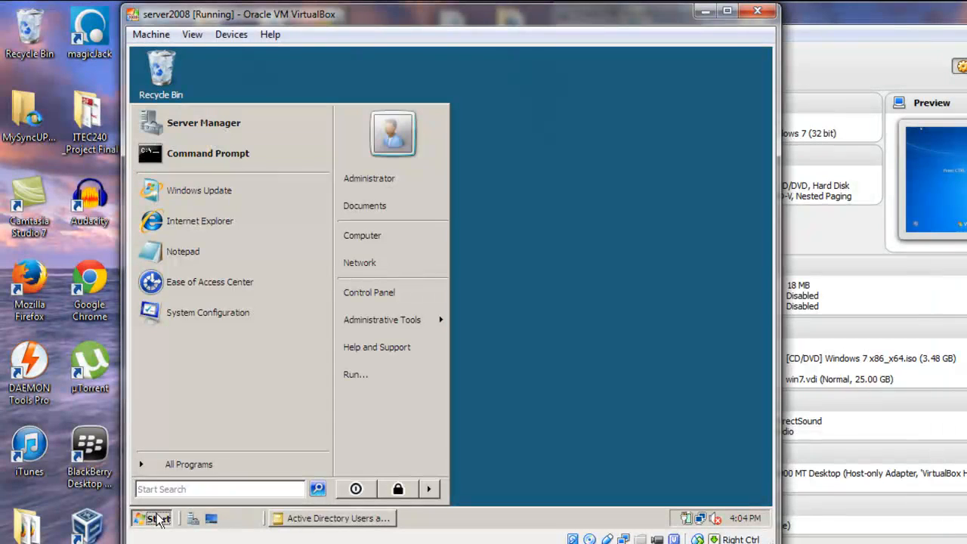
pyautogui.click(372, 249)
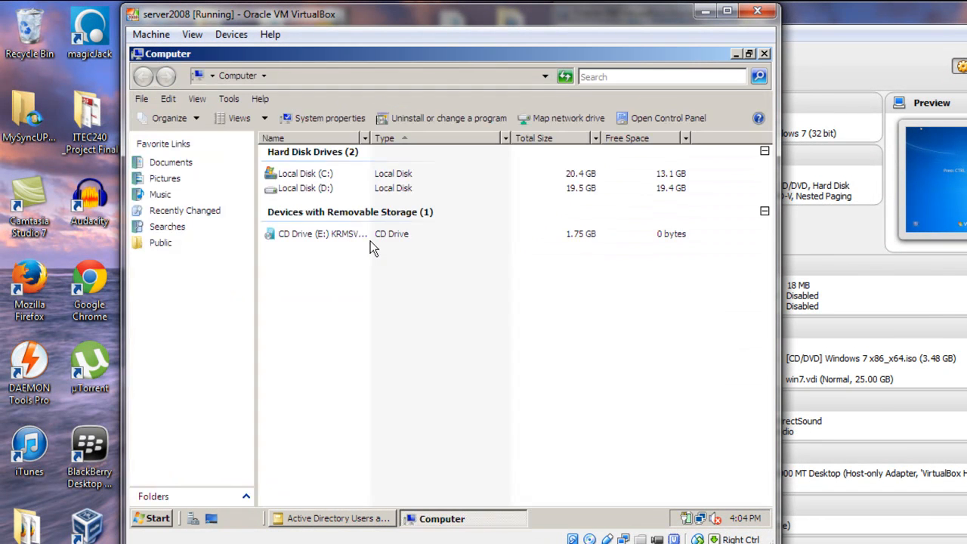
pyautogui.click(311, 174)
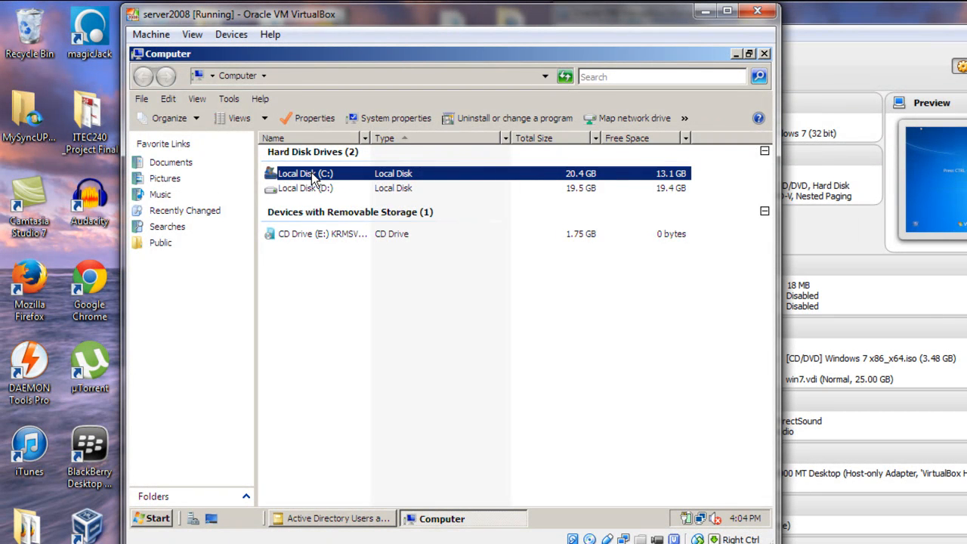
pyautogui.doubleClick(313, 174)
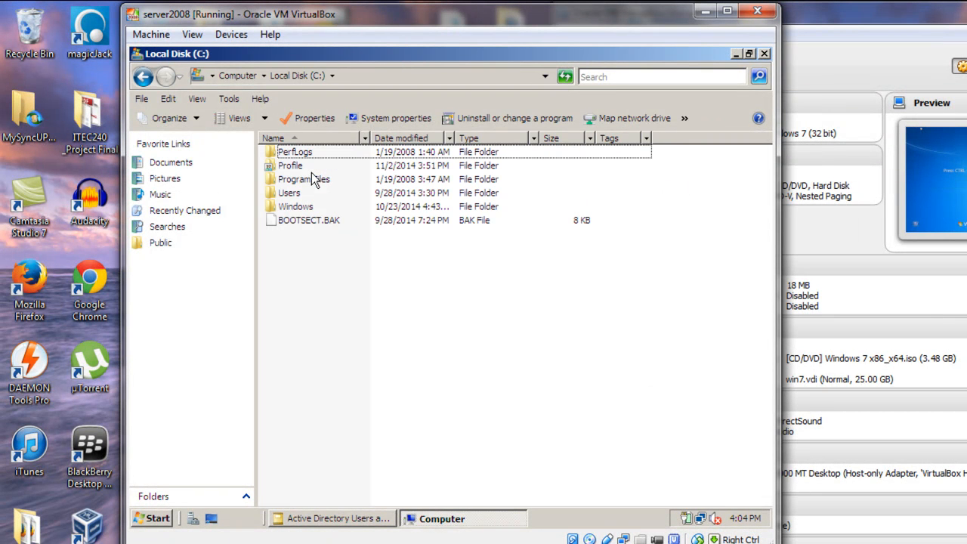
pyautogui.rightClick(302, 263)
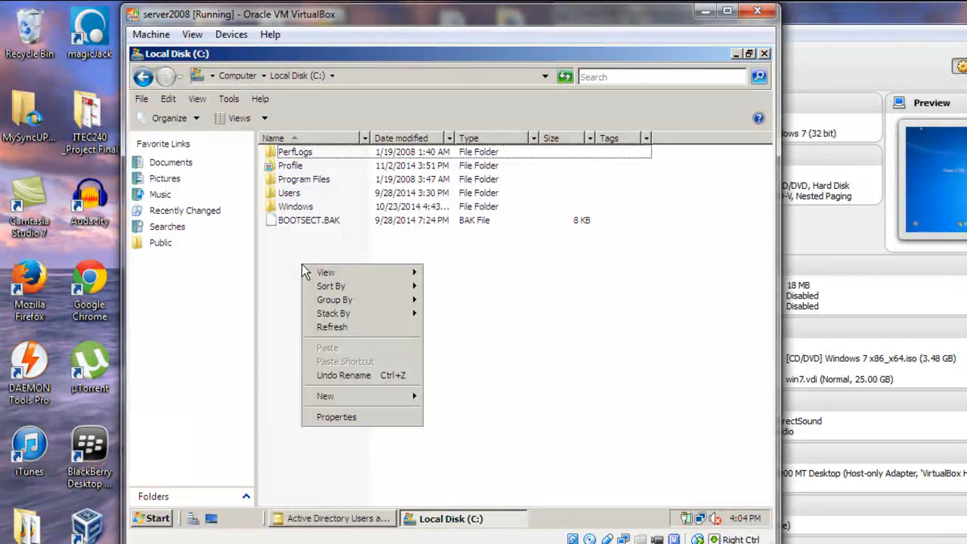
pyautogui.moveTo(333, 397)
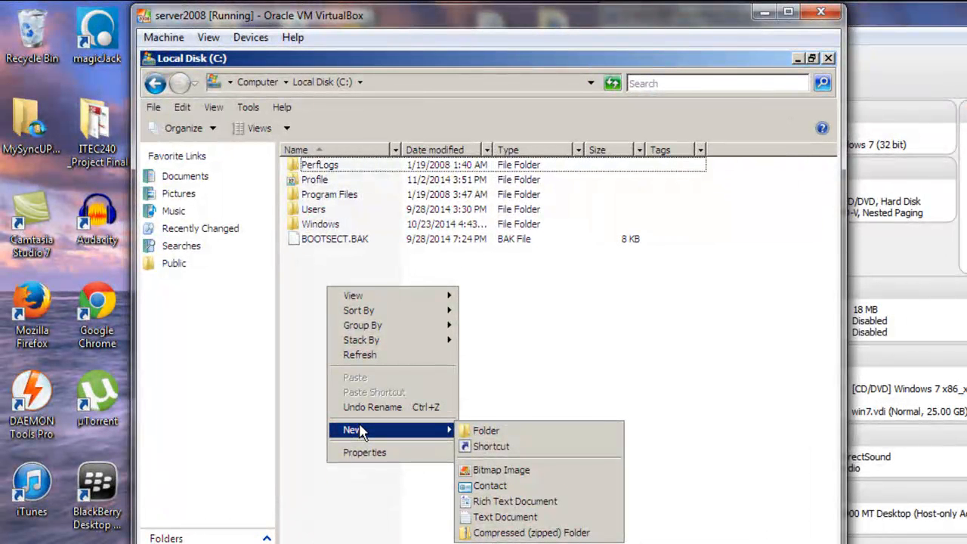
pyautogui.click(468, 431)
pyautogui.write('Home')
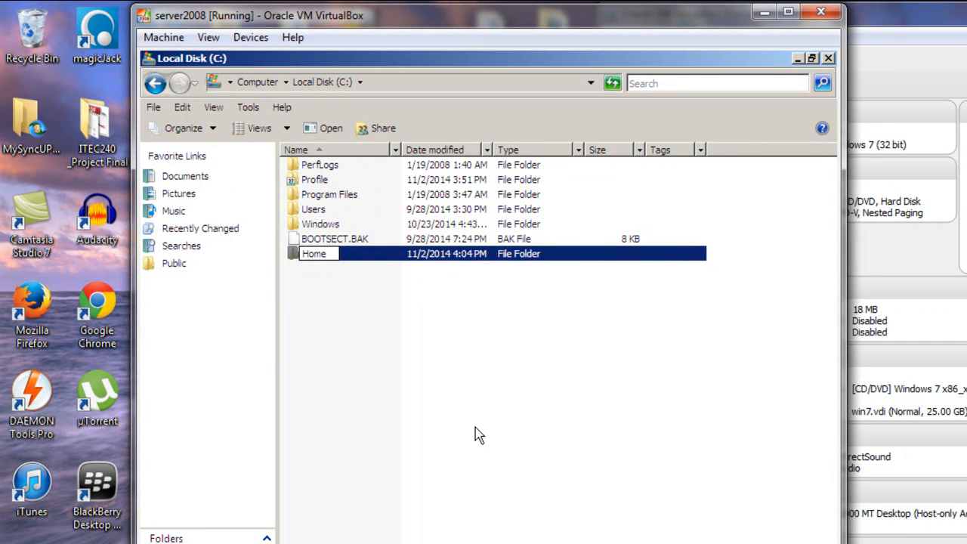
pyautogui.press('Return')
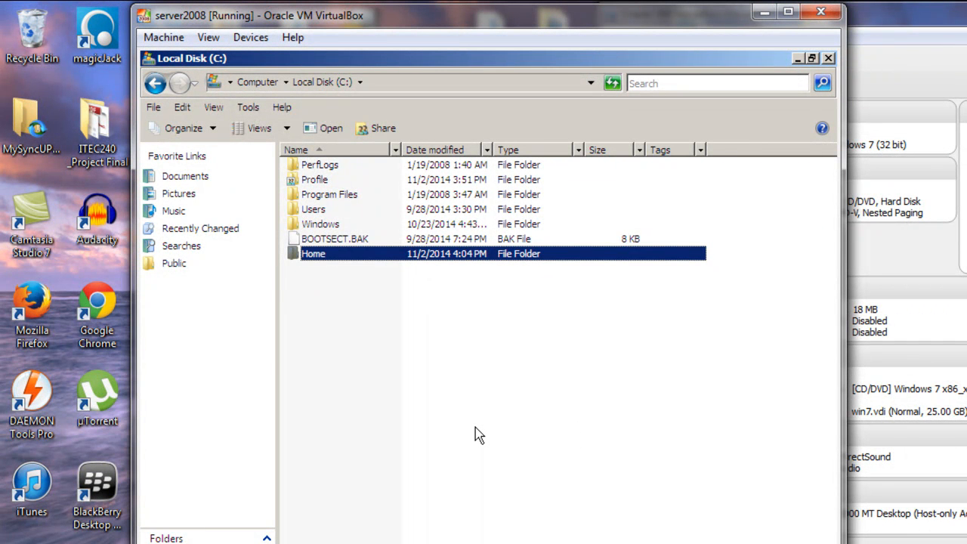
# Step: Share the Home folder with Everyone at Co-owner permission level
pyautogui.rightClick(385, 258)
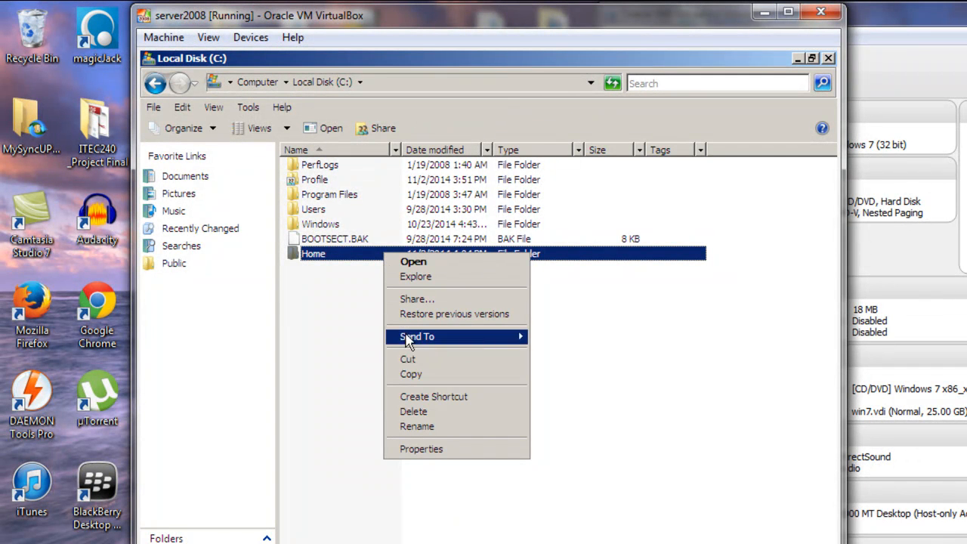
pyautogui.click(412, 450)
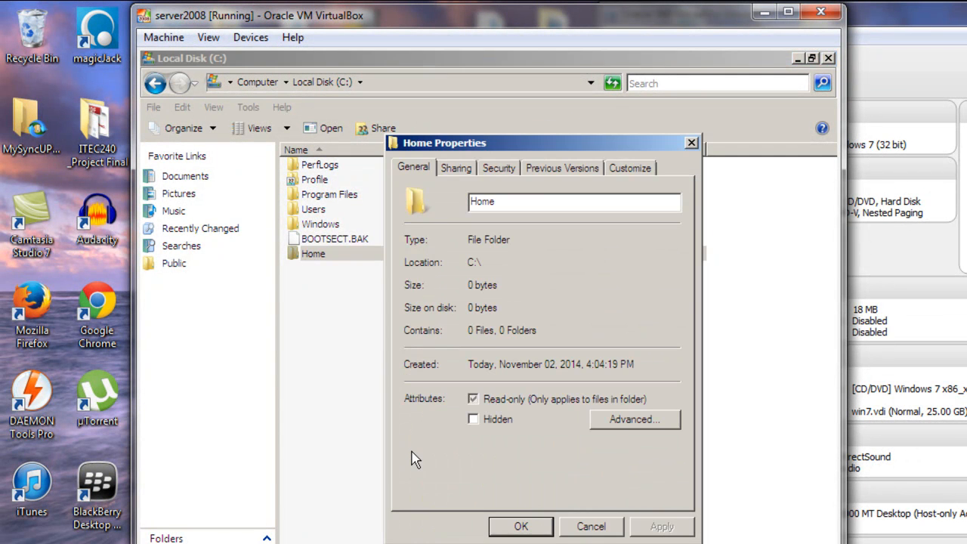
pyautogui.click(457, 169)
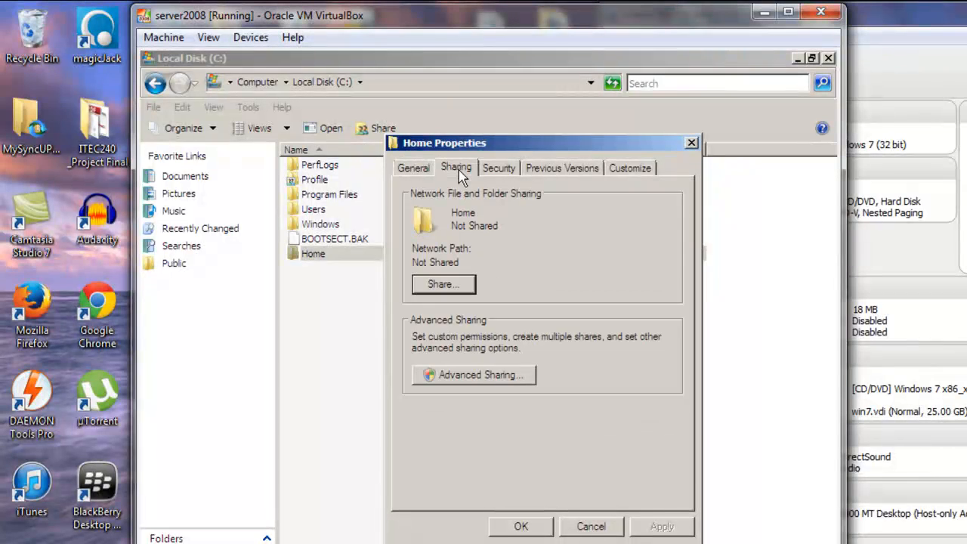
pyautogui.click(455, 285)
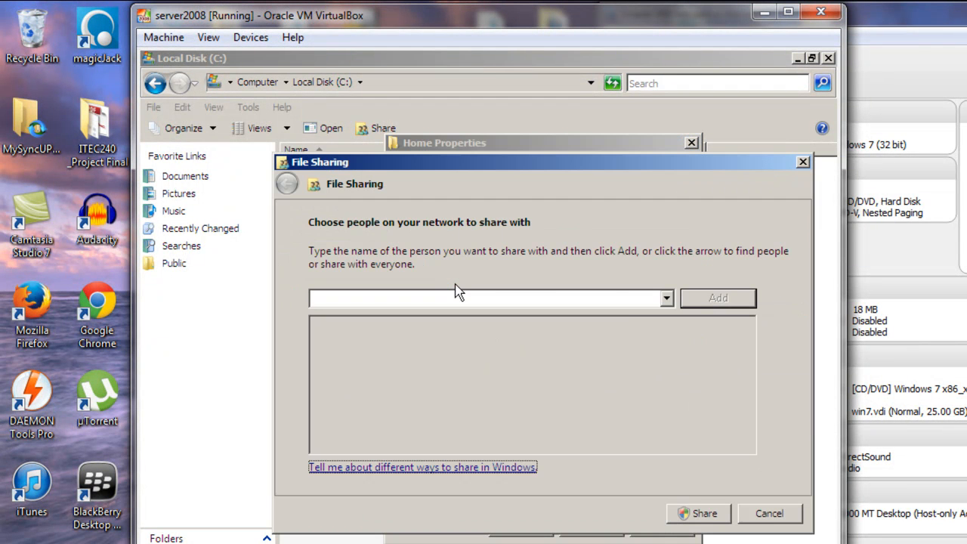
pyautogui.click(666, 298)
pyautogui.click(649, 317)
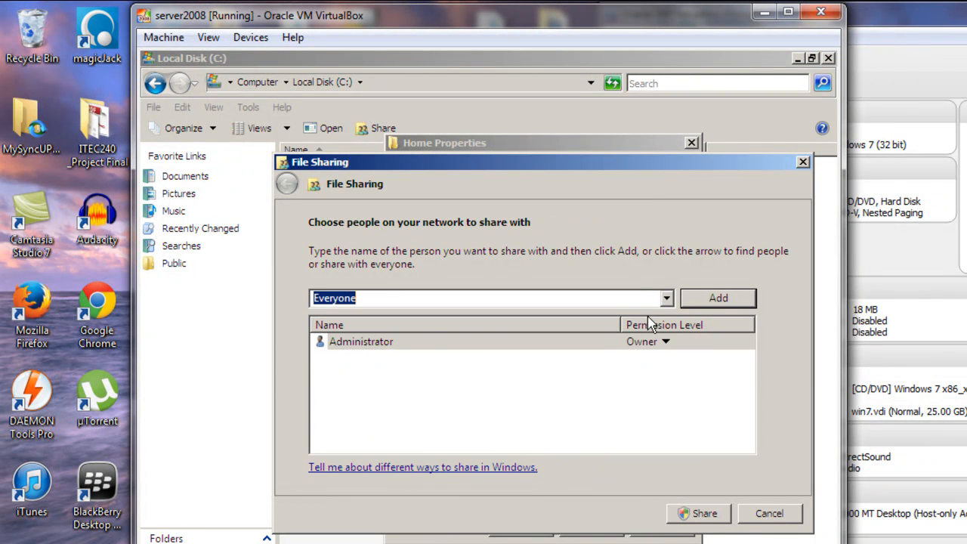
pyautogui.click(720, 297)
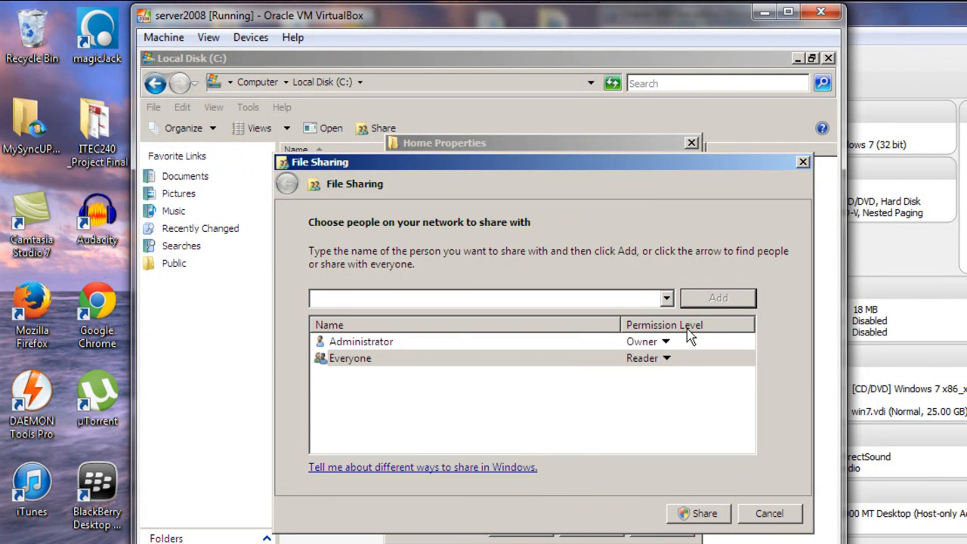
pyautogui.click(667, 360)
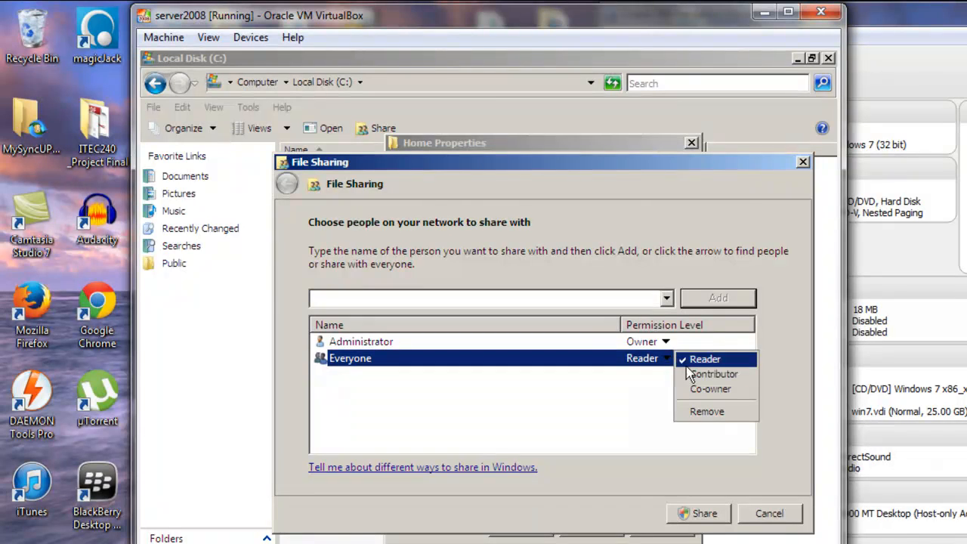
pyautogui.click(699, 390)
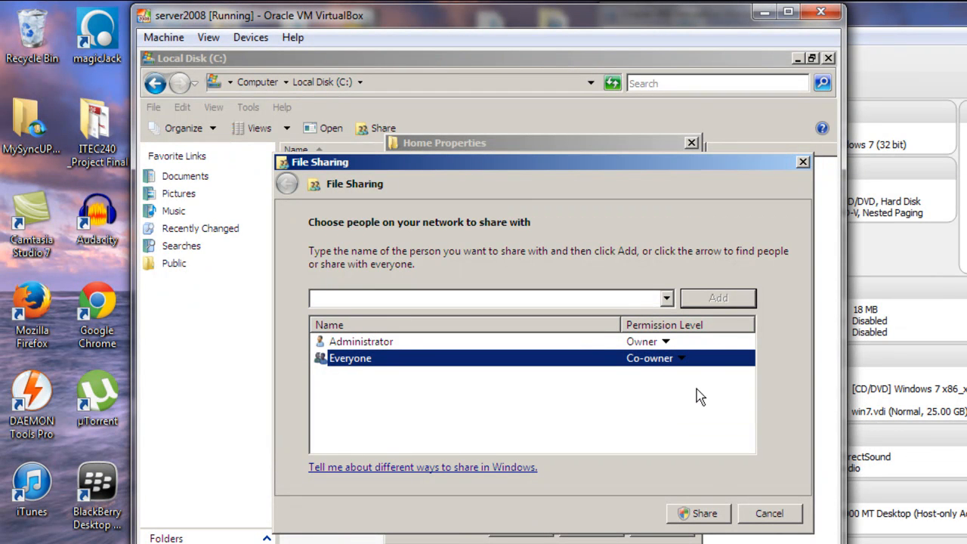
pyautogui.click(701, 512)
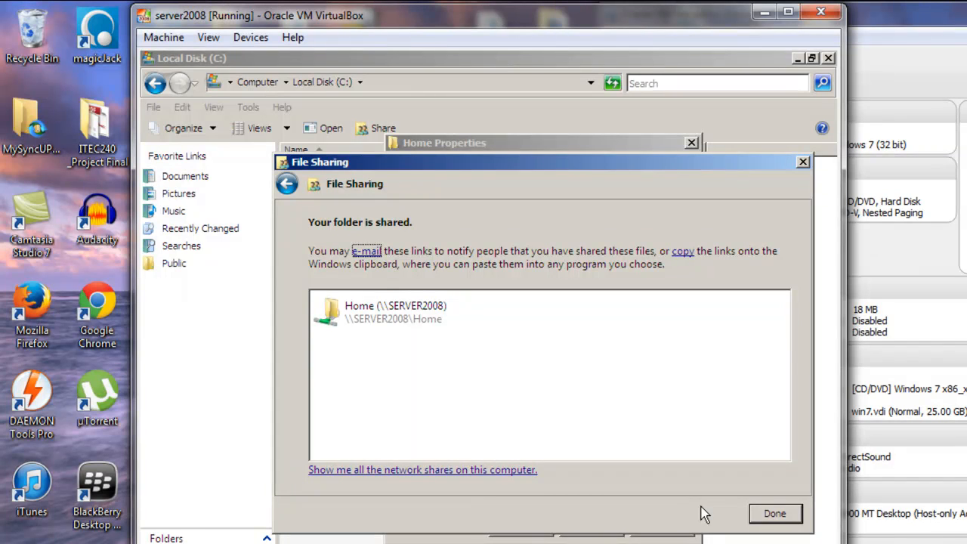
pyautogui.click(760, 513)
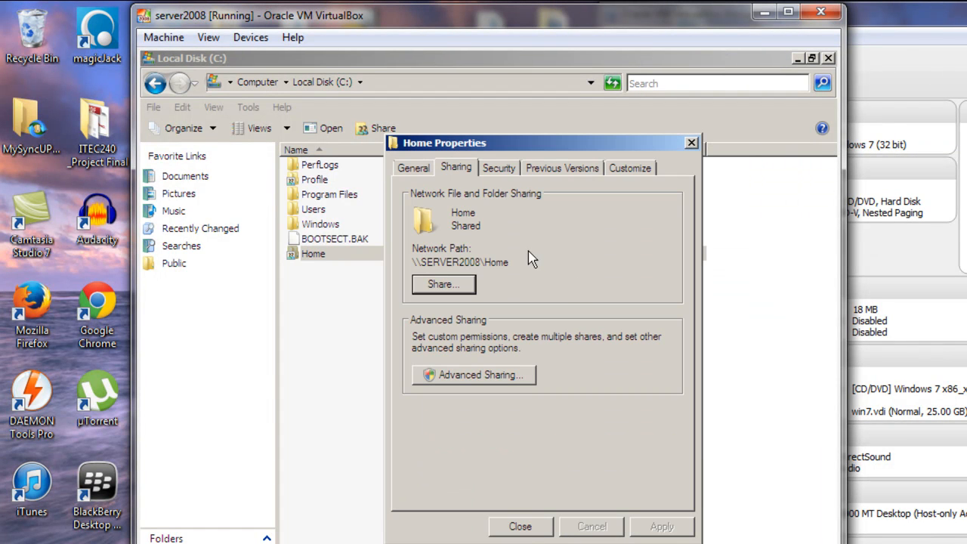
# Step: Copy the network path \\SERVER2008\Home and close the Home properties
pyautogui.moveTo(515, 262); pyautogui.dragTo(408, 271)
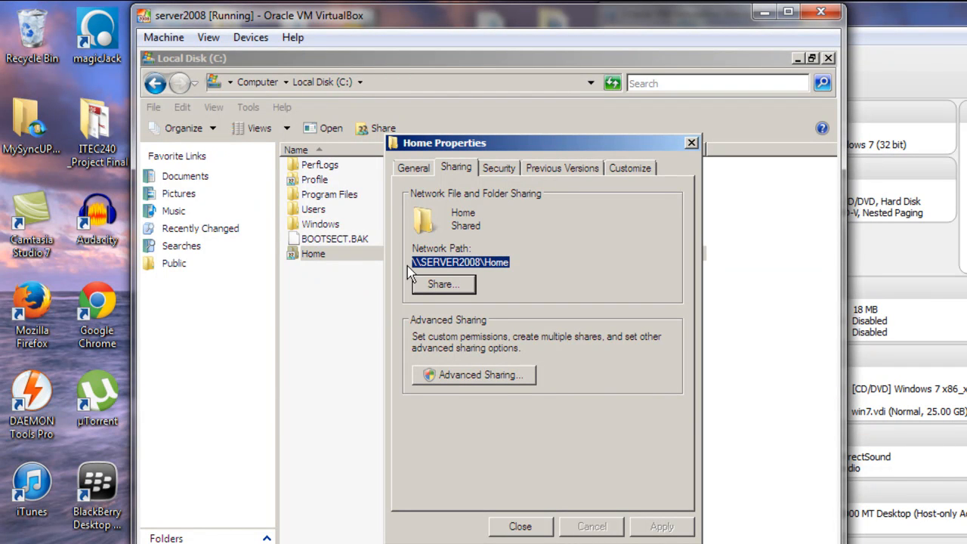
pyautogui.rightClick(419, 261)
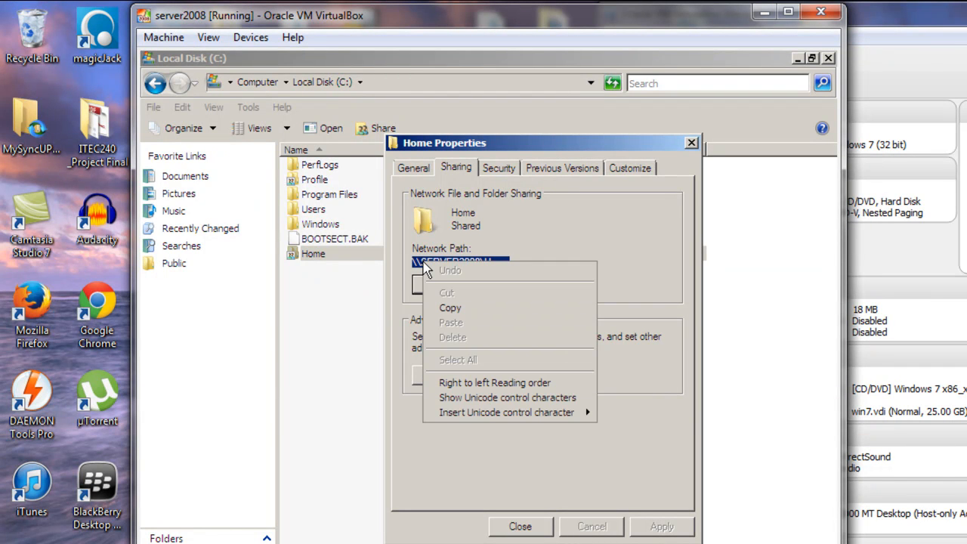
pyautogui.click(447, 311)
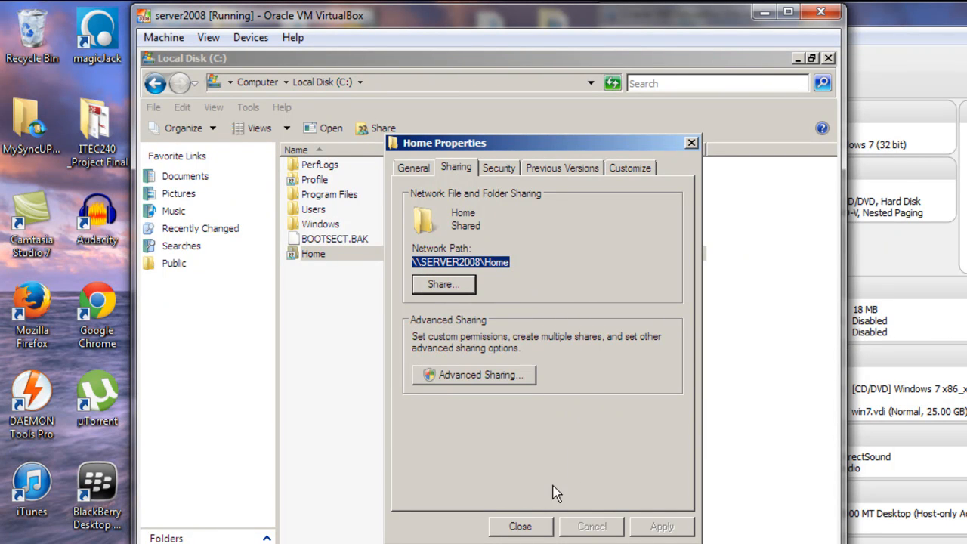
pyautogui.click(521, 527)
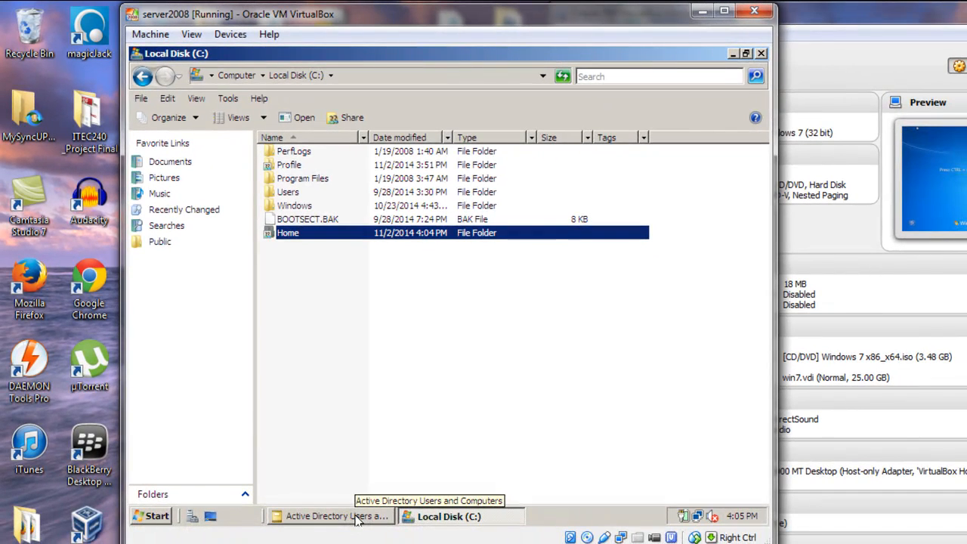
# Step: Open the domain user's account properties on the Profile tab
pyautogui.click(357, 517)
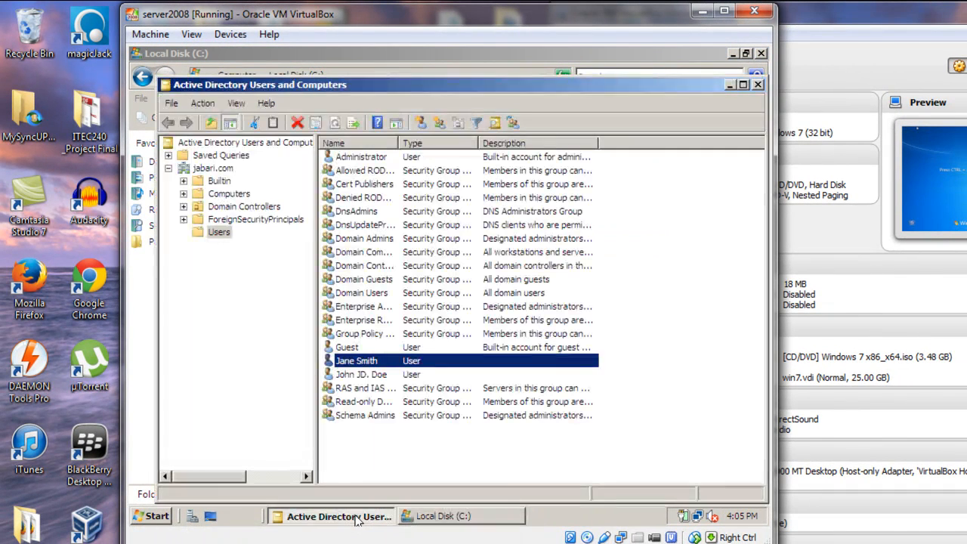
pyautogui.rightClick(373, 366)
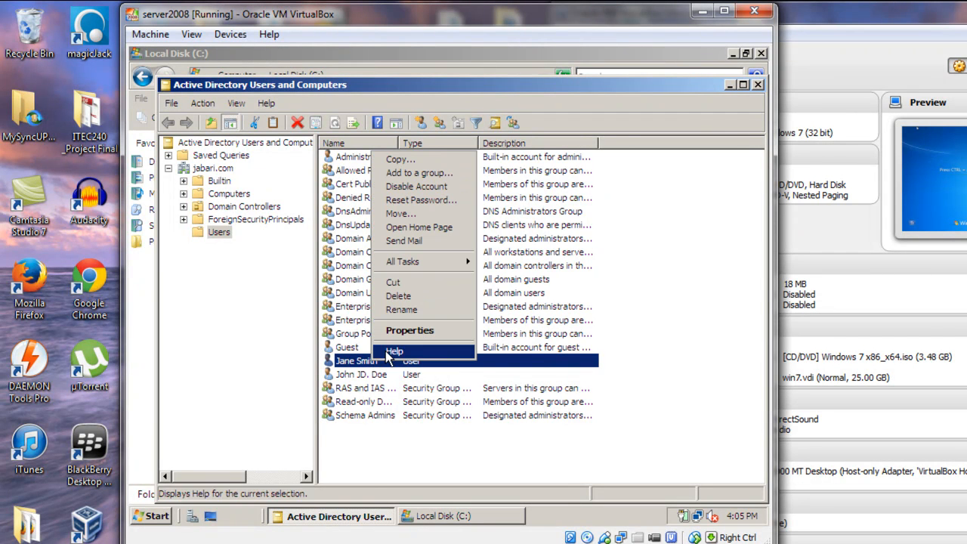
pyautogui.click(405, 334)
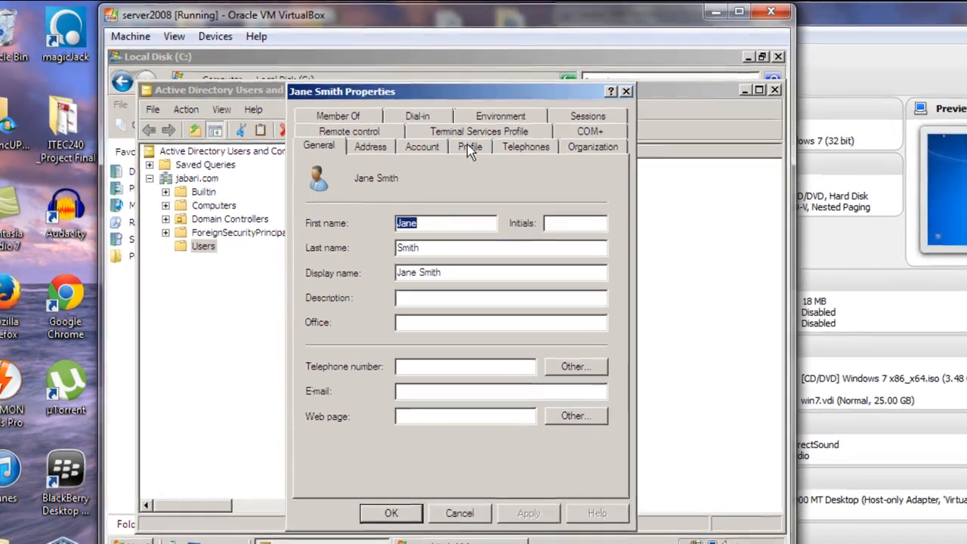
pyautogui.click(469, 138)
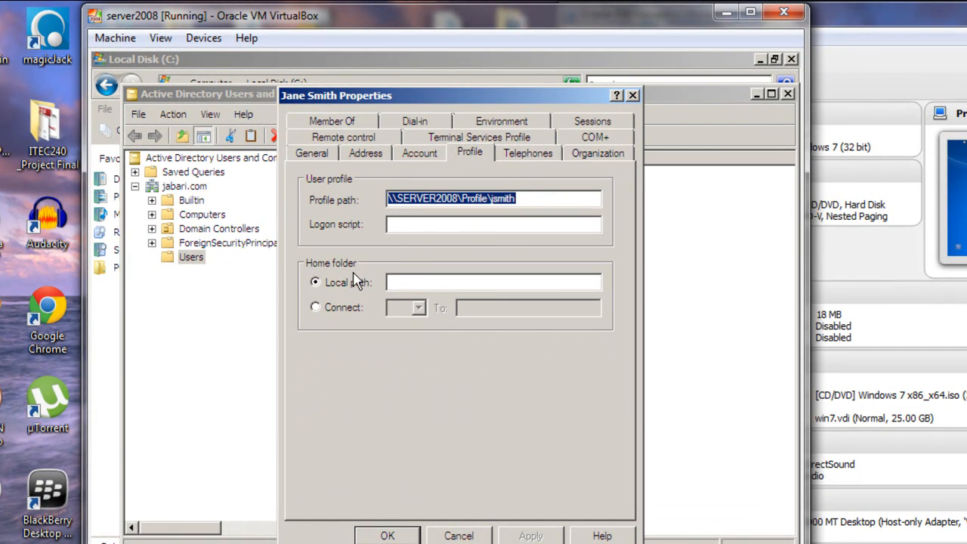
# Step: Set the home folder to connect Z: to \\SERVER2008\Home\%username%, then apply and save
pyautogui.click(316, 308)
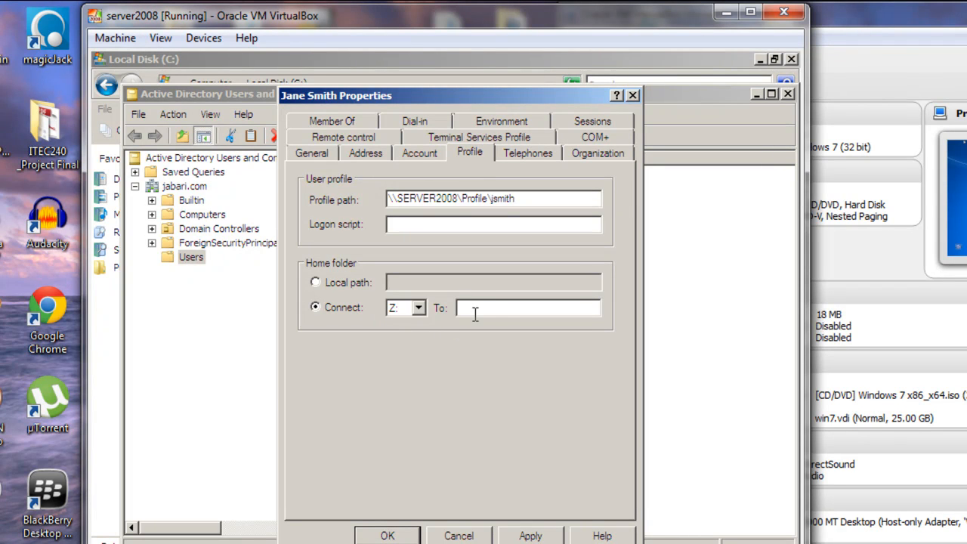
pyautogui.click(417, 312)
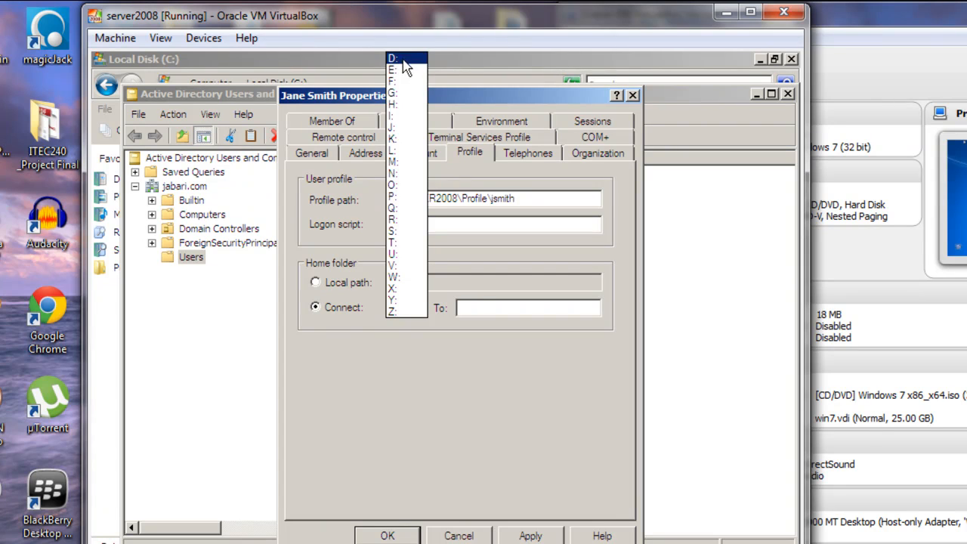
pyautogui.click(406, 311)
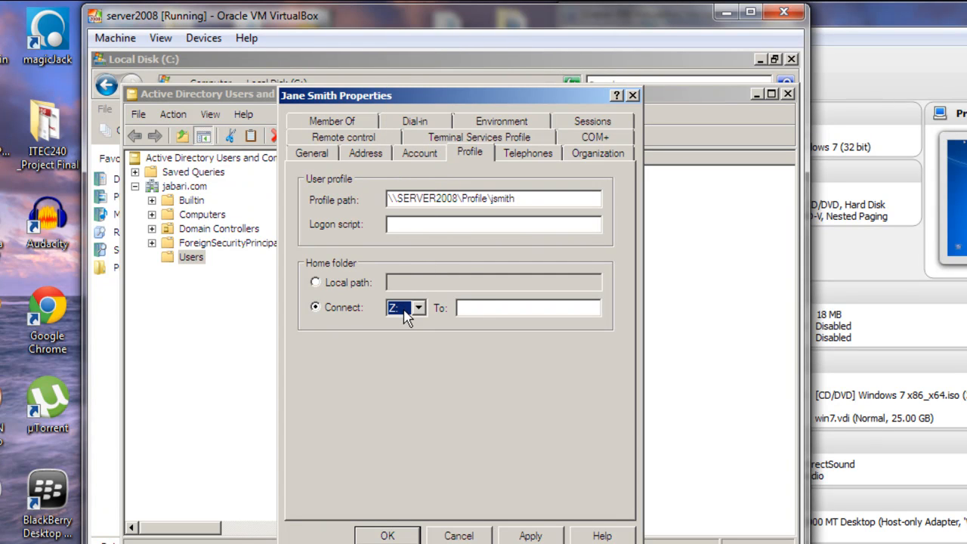
pyautogui.click(463, 308)
pyautogui.rightClick(463, 308)
pyautogui.click(508, 374)
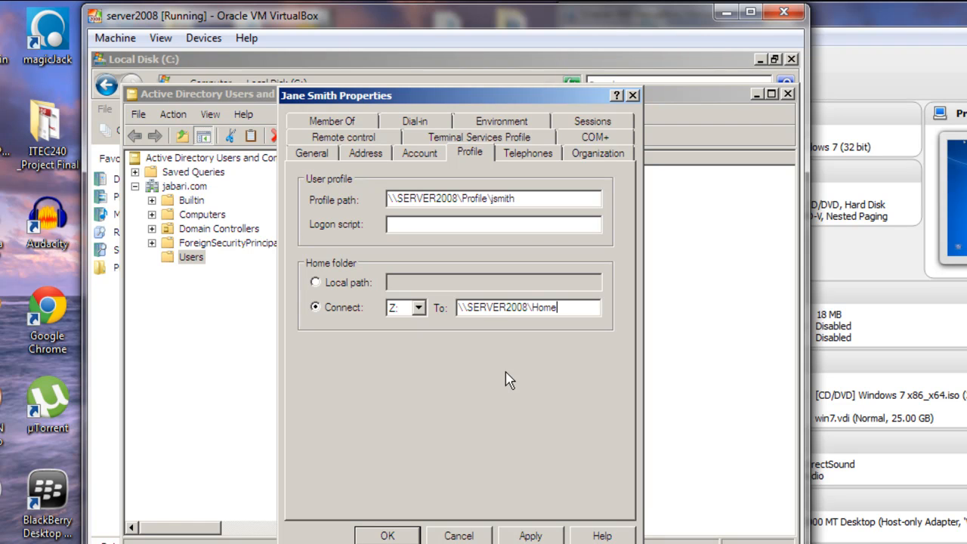
pyautogui.write('\\')
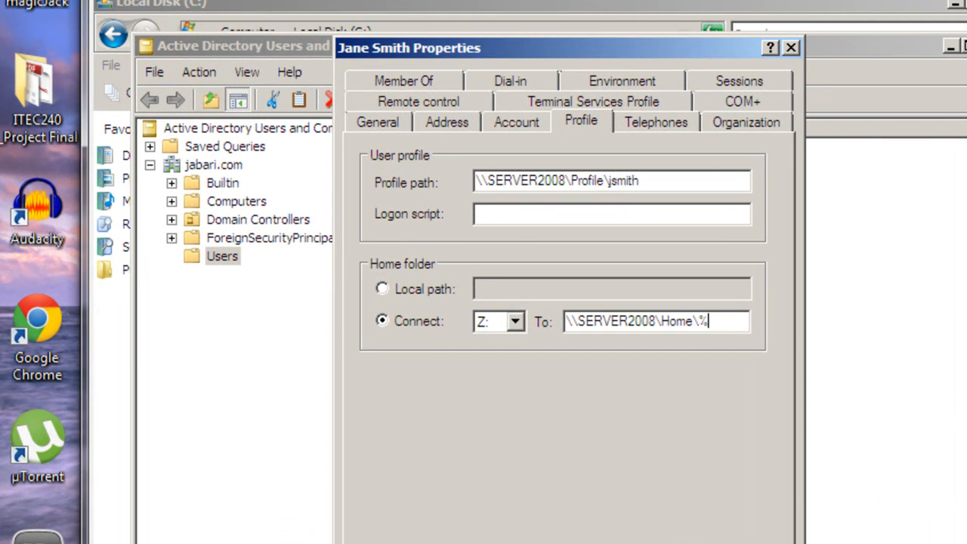
pyautogui.write('%username%')
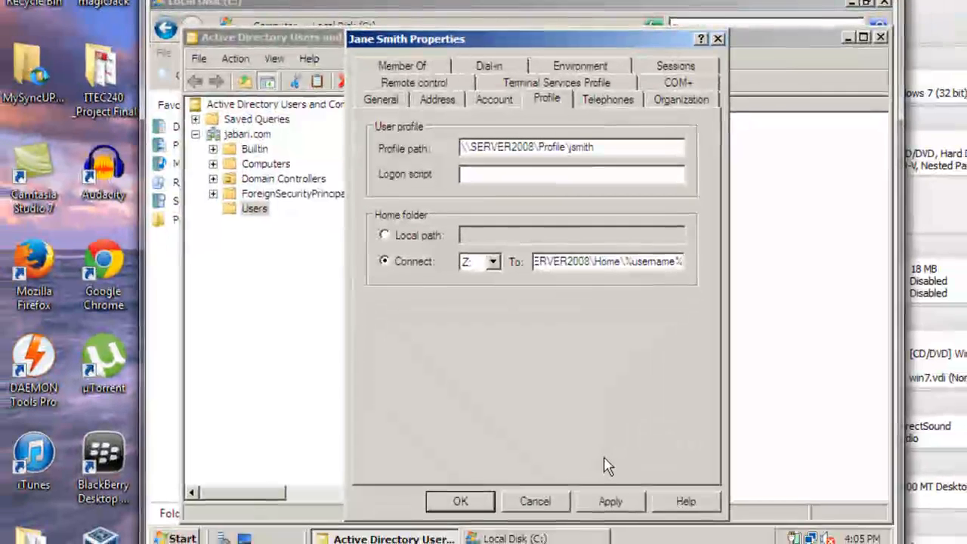
pyautogui.click(610, 501)
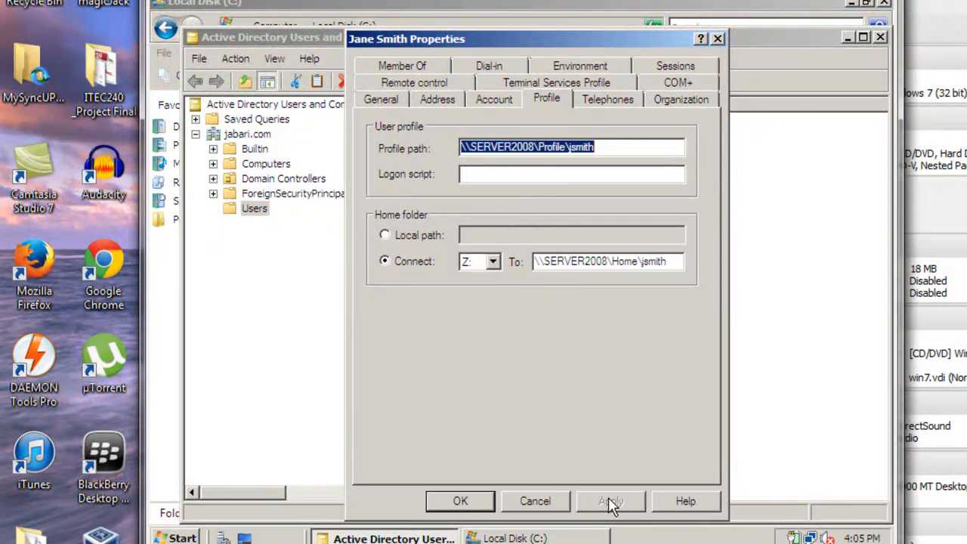
pyautogui.click(461, 501)
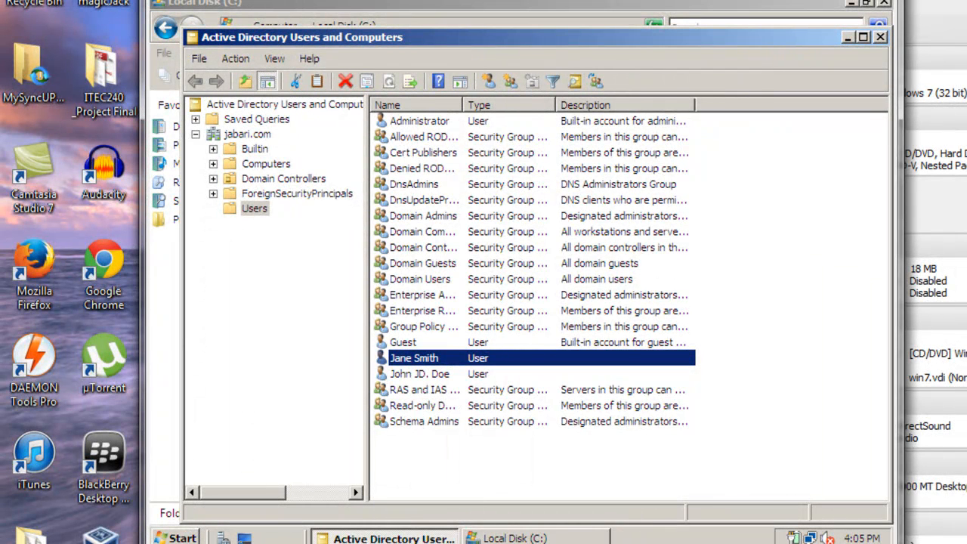
# Step: Send Ctrl-Alt-Del to the Vista VM and log on as Other User with the domain user's credentials
pyautogui.moveTo(601, 543)
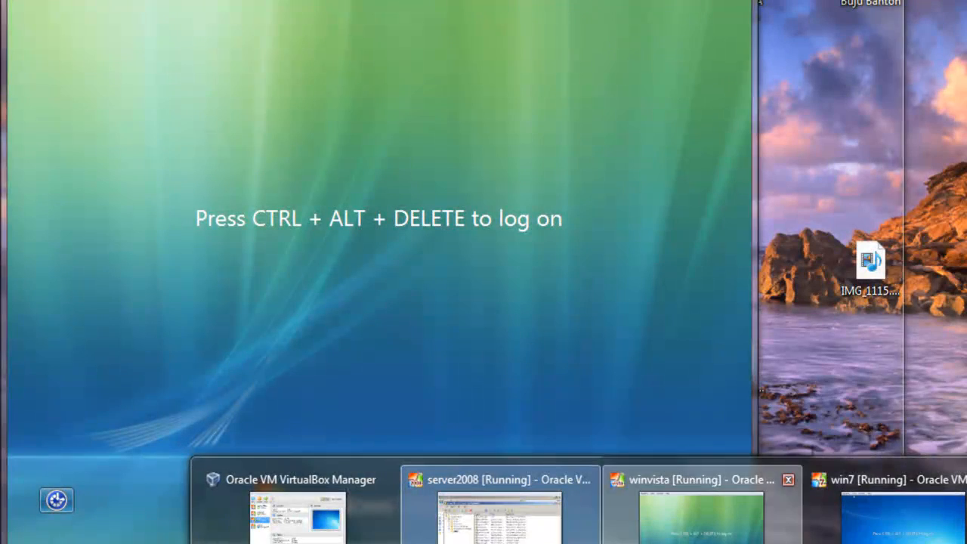
pyautogui.click(619, 529)
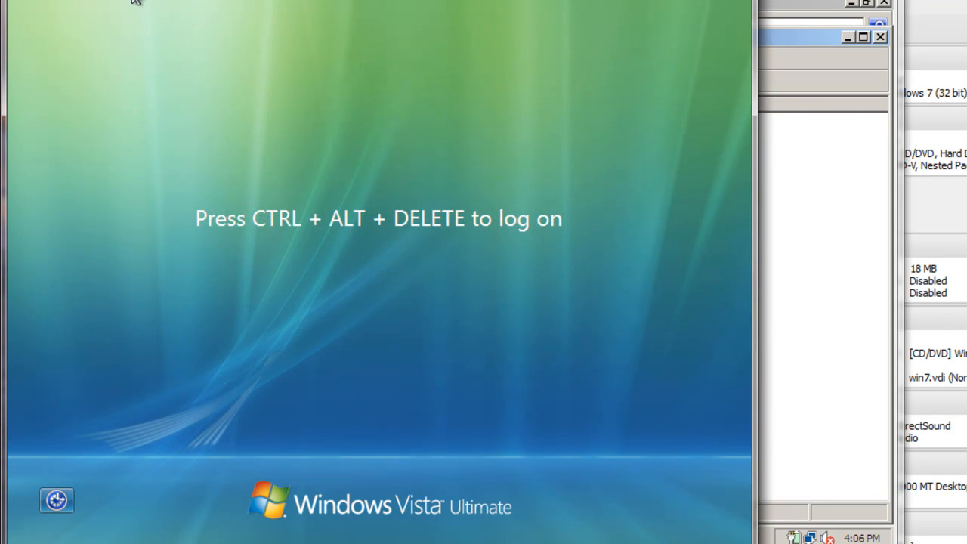
pyautogui.click(29, 0)
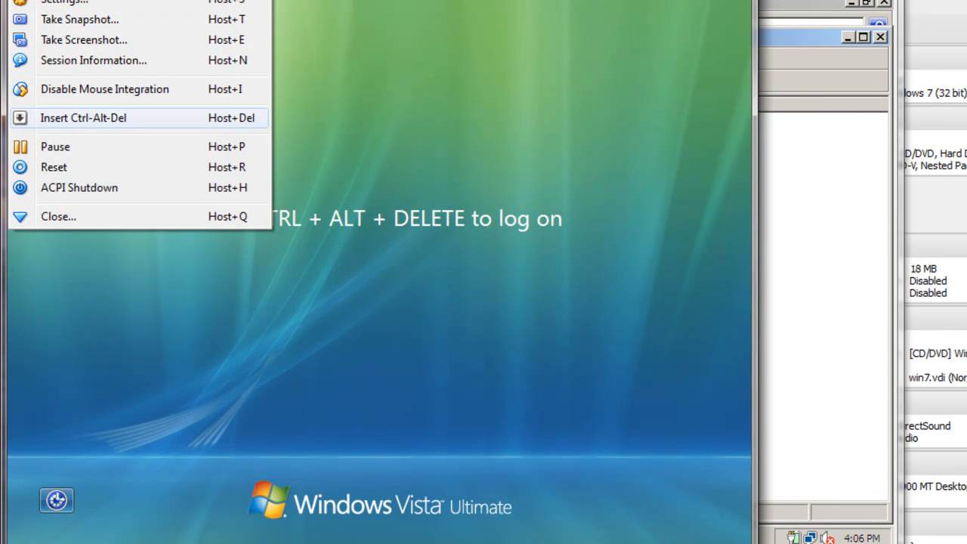
pyautogui.click(84, 117)
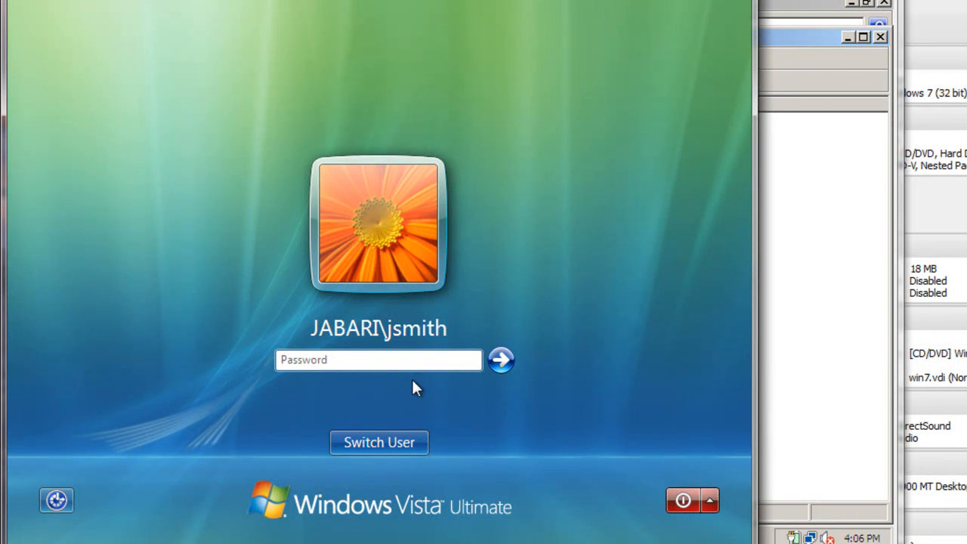
pyautogui.click(395, 434)
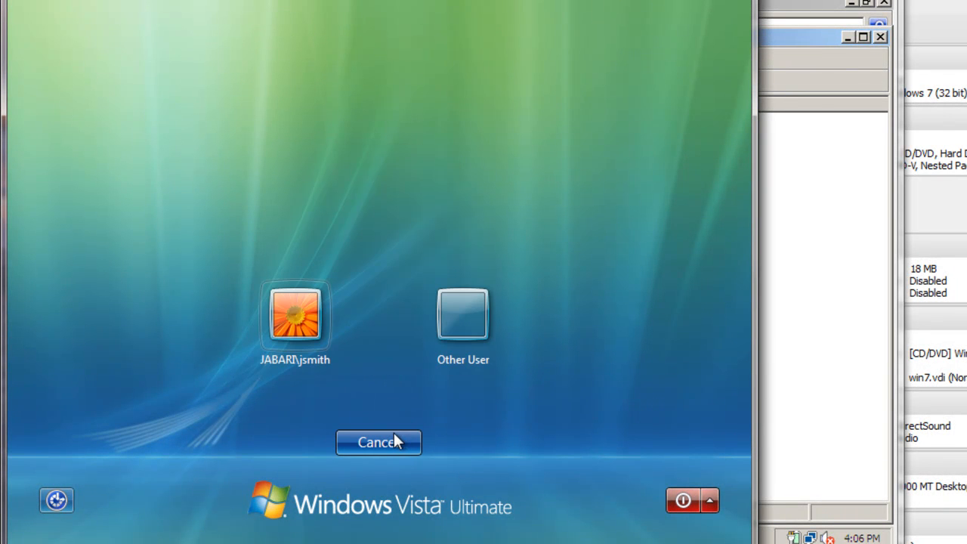
pyautogui.click(457, 330)
pyautogui.write('jsmith')
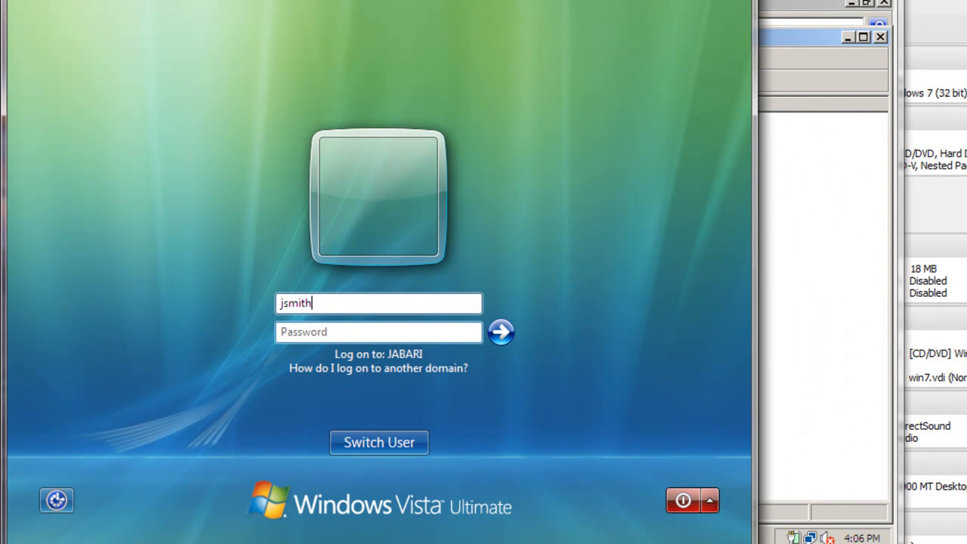
pyautogui.click(369, 333)
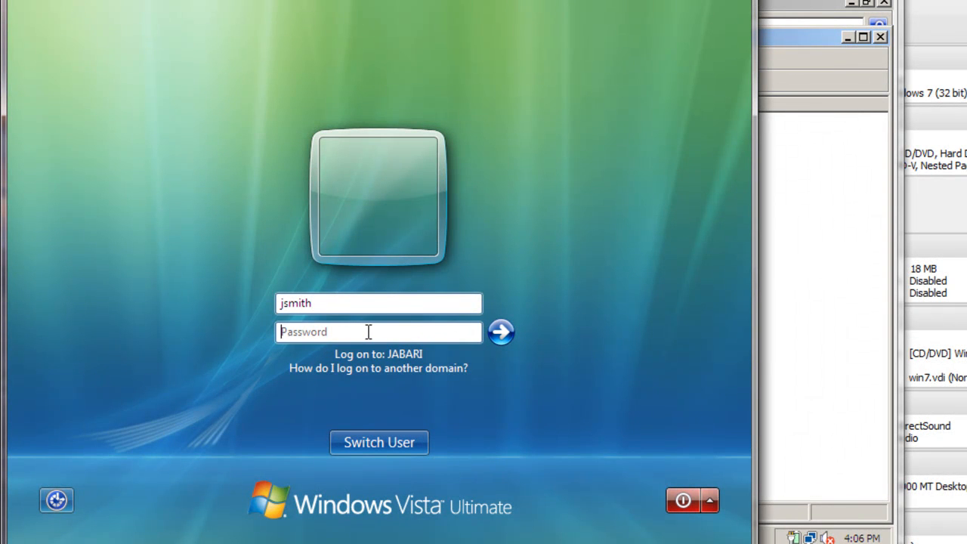
pyautogui.write('••')
pyautogui.press('Return')
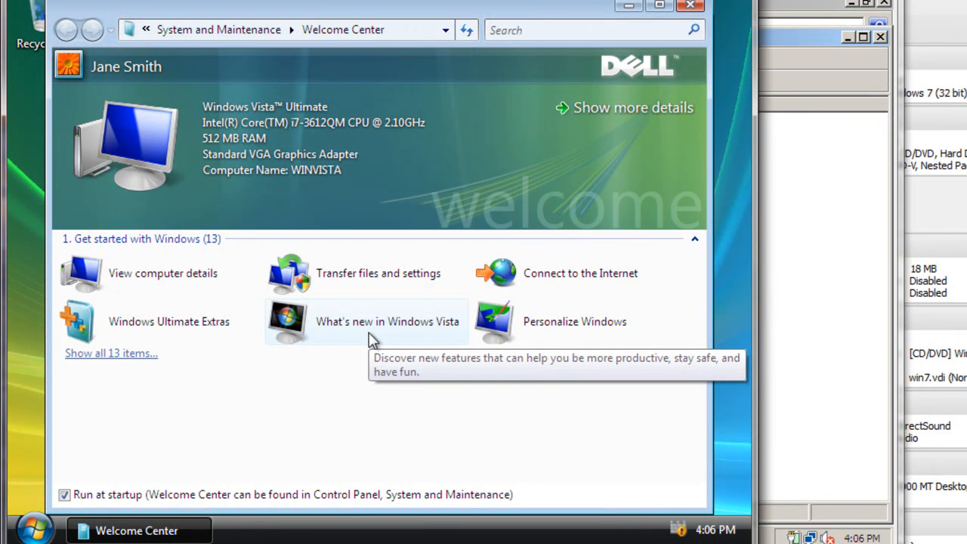
# Step: Close the Welcome Center and open the Z: network home drive from Computer, confirming it is empty
pyautogui.click(689, 6)
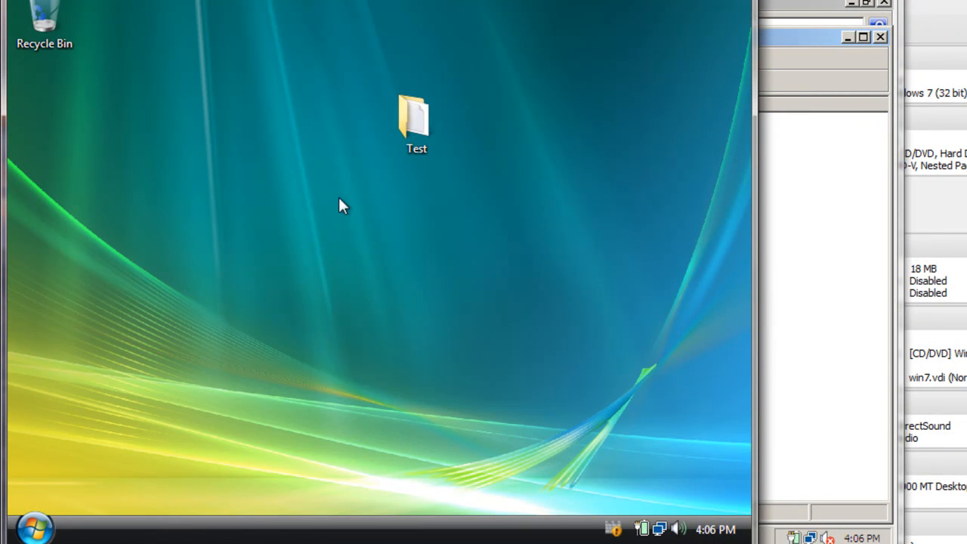
pyautogui.click(36, 527)
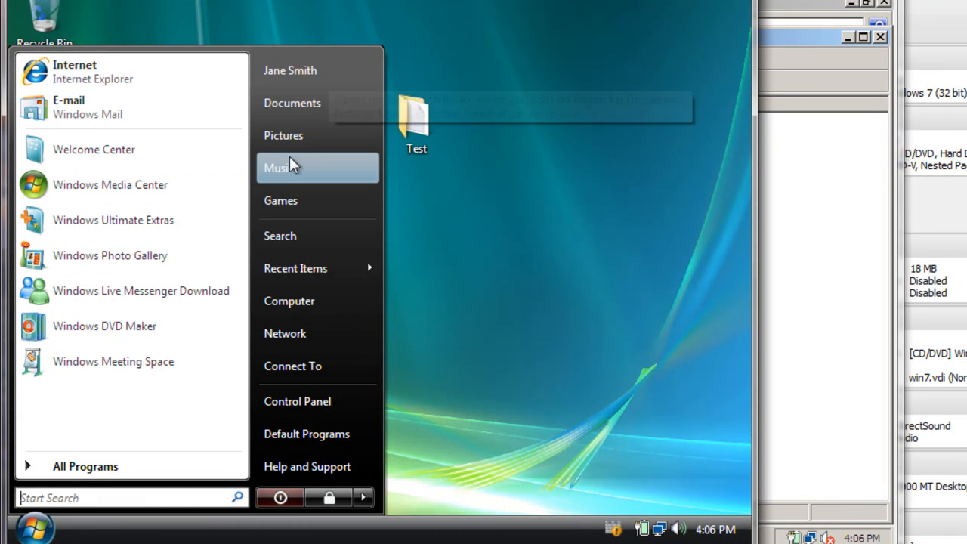
pyautogui.click(287, 302)
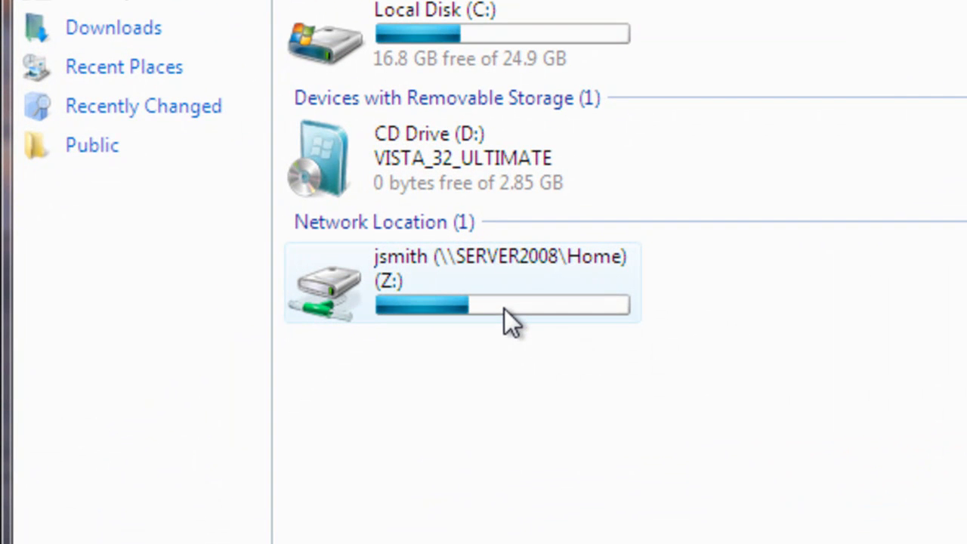
pyautogui.moveTo(287, 292)
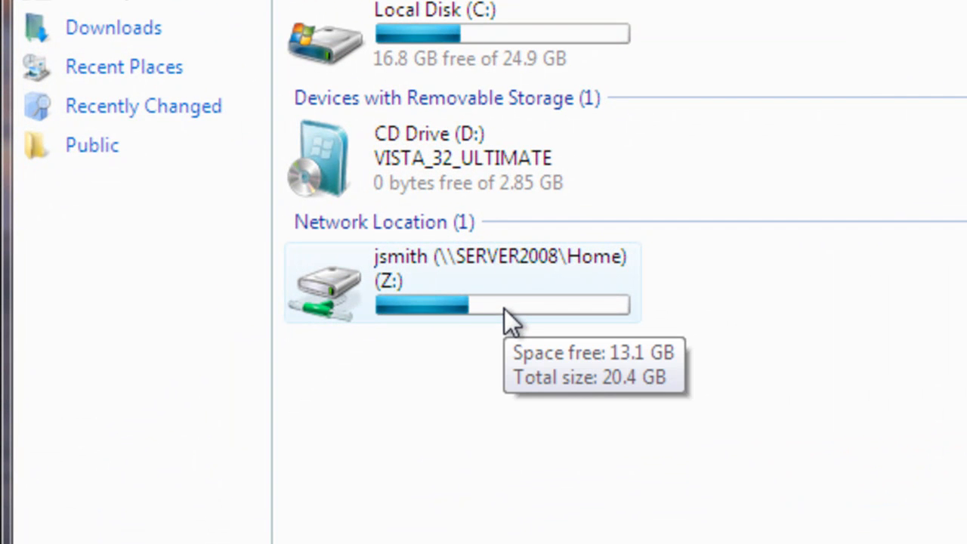
pyautogui.click(473, 284)
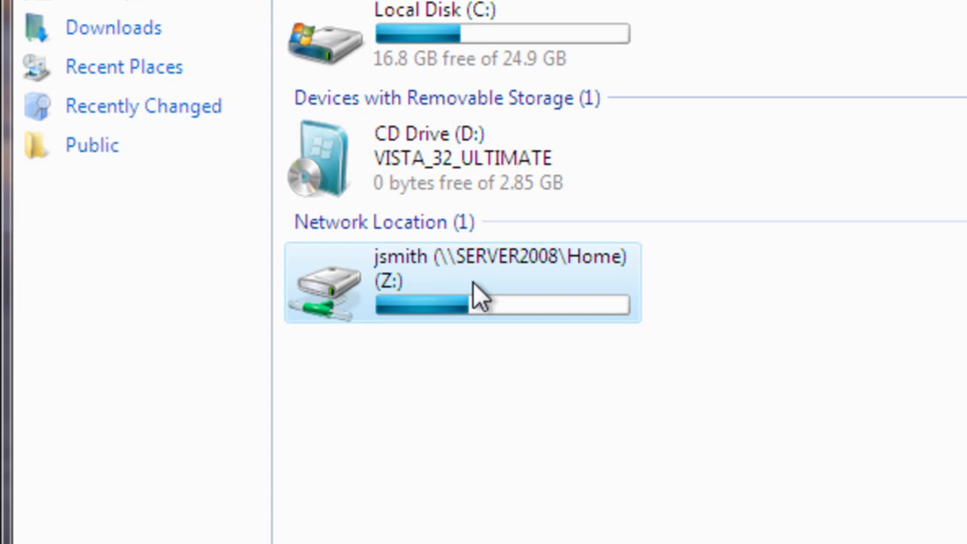
pyautogui.doubleClick(473, 281)
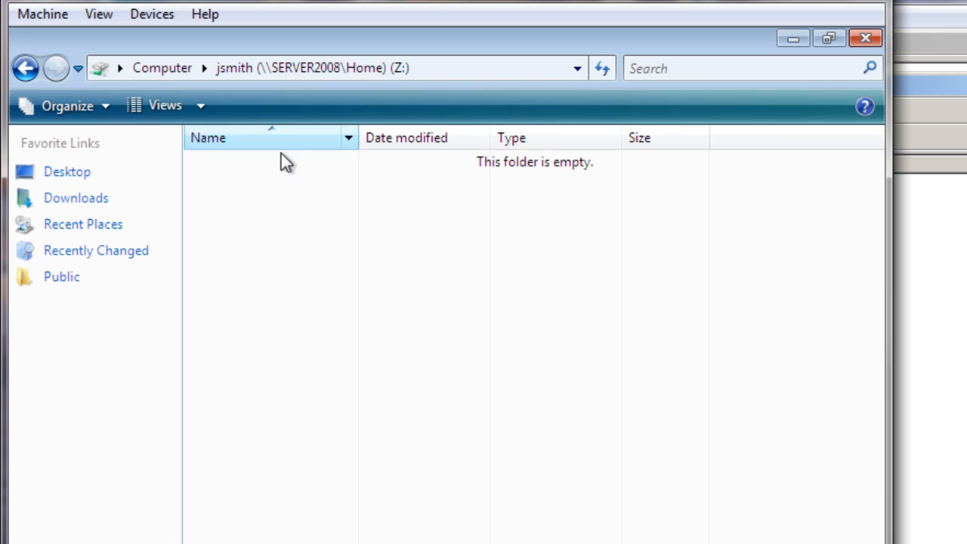
# Step: Create a new empty text document named 'Home test' on Z:, then go back to Computer
pyautogui.rightClick(223, 218)
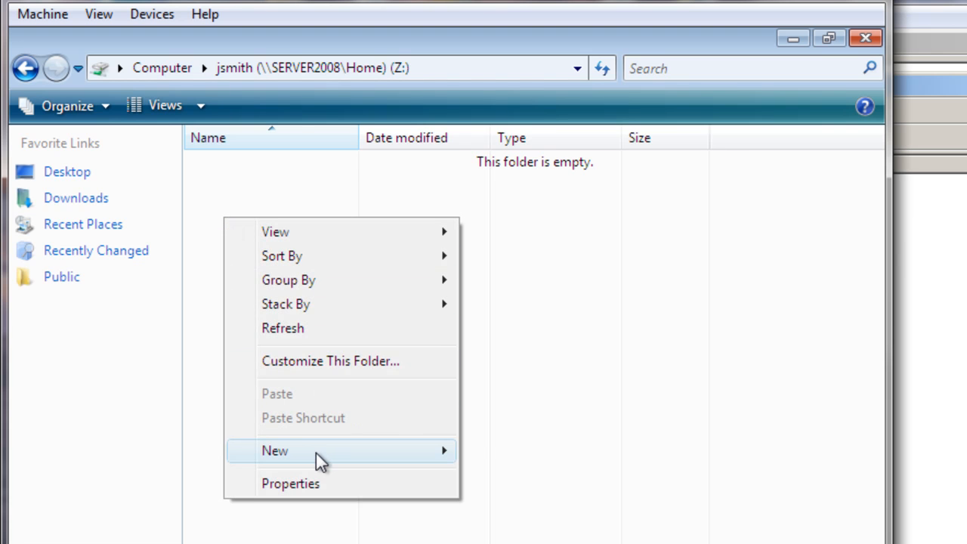
pyautogui.moveTo(316, 453)
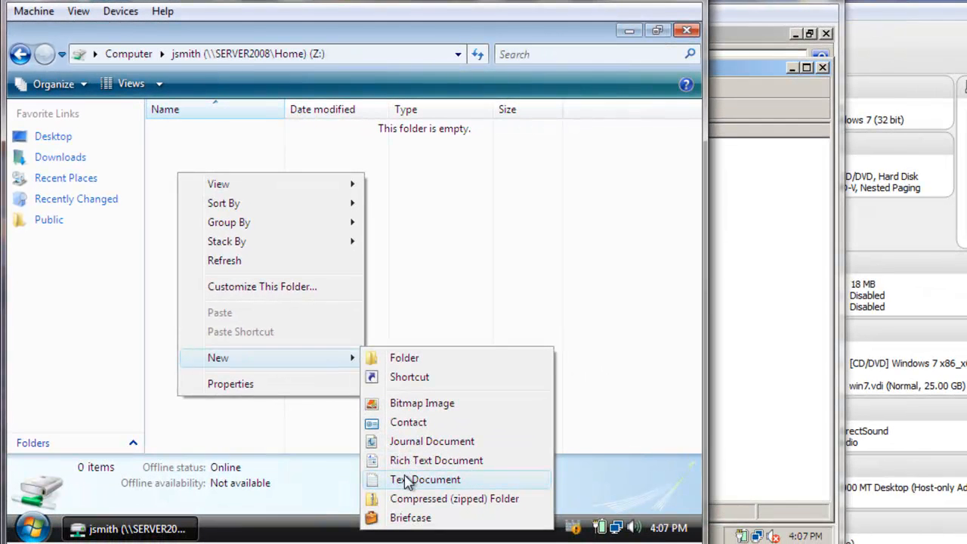
pyautogui.click(408, 480)
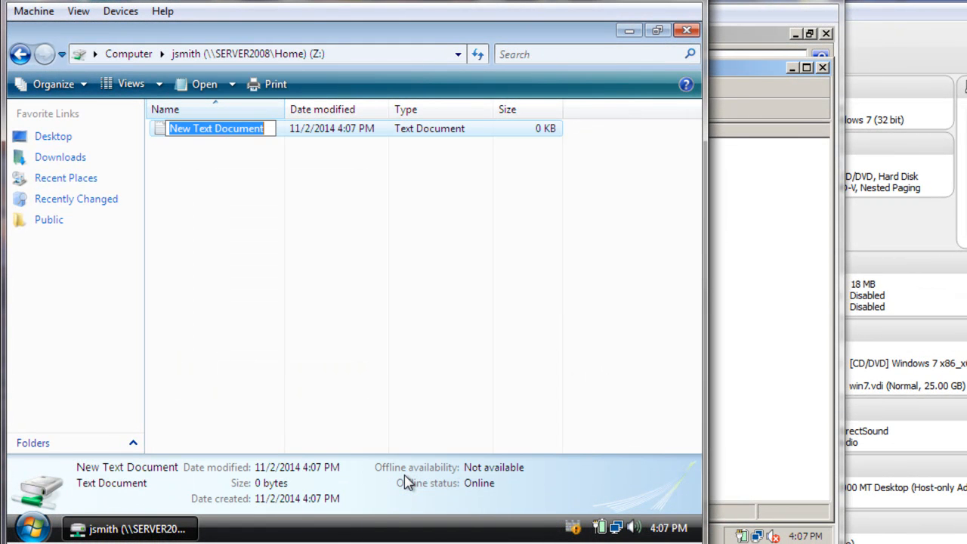
pyautogui.write('Home')
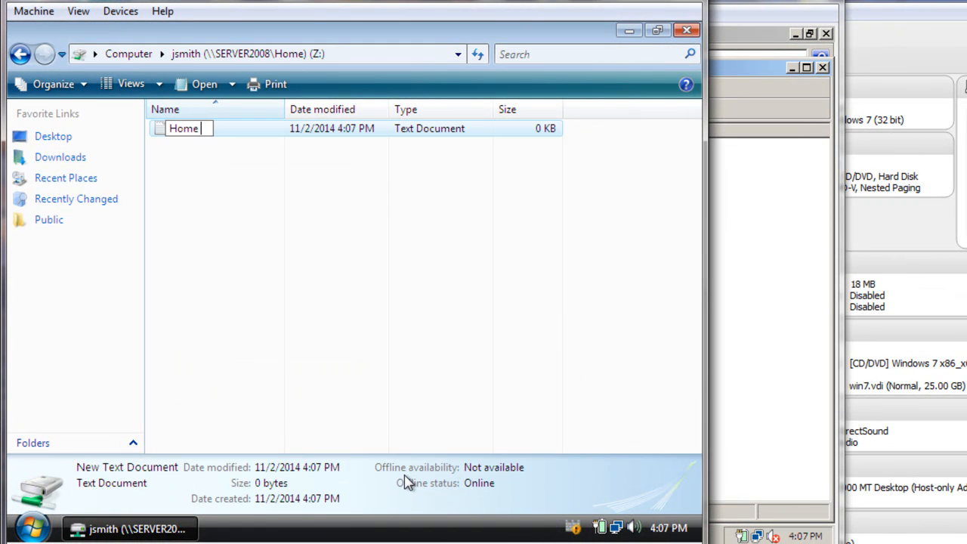
pyautogui.write(' test')
pyautogui.press('Return')
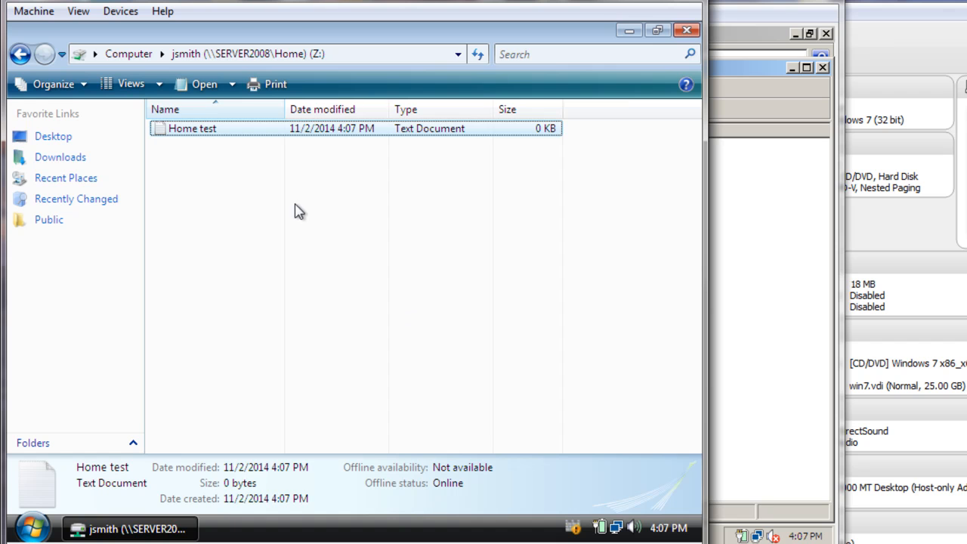
pyautogui.click(21, 54)
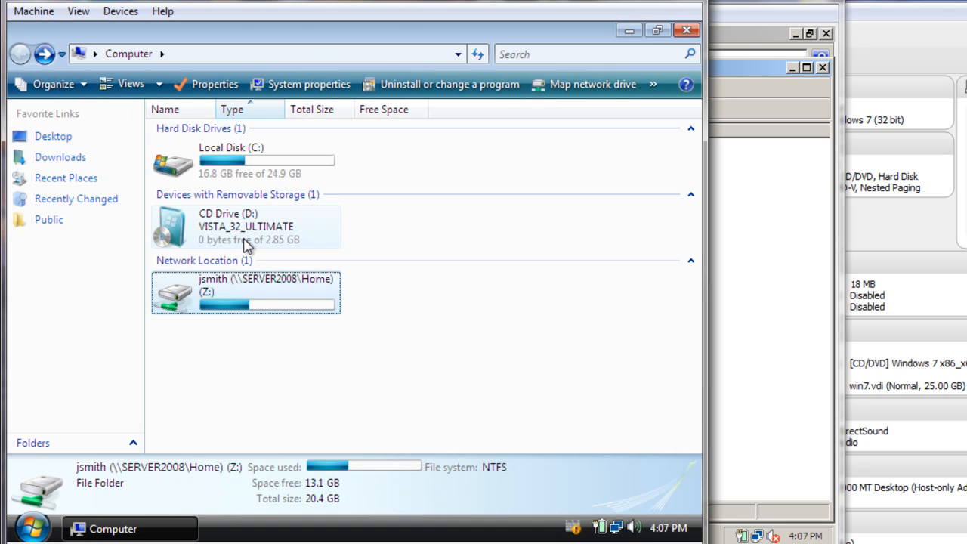
# Step: Reopen the Z: drive from Computer to confirm 'Home test' is there, then close it
pyautogui.click(687, 32)
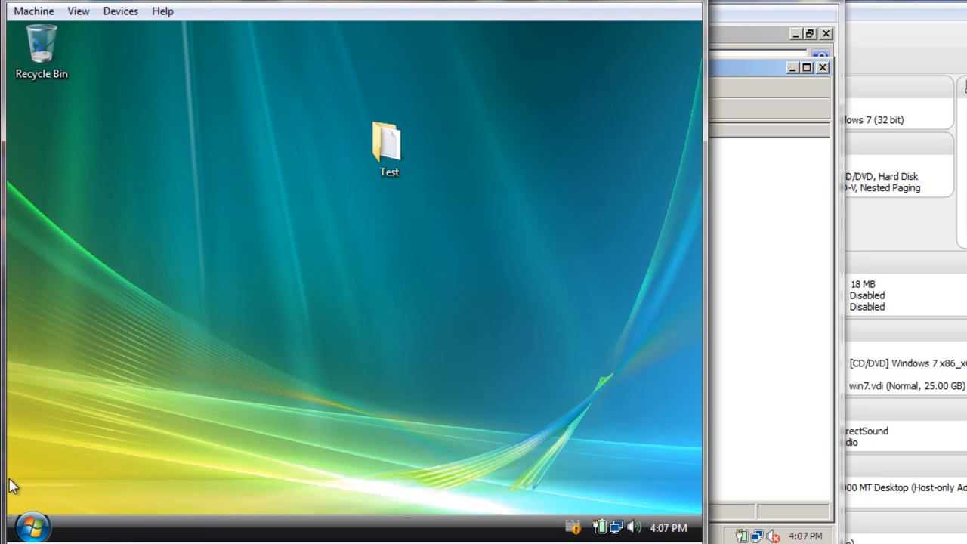
pyautogui.click(32, 524)
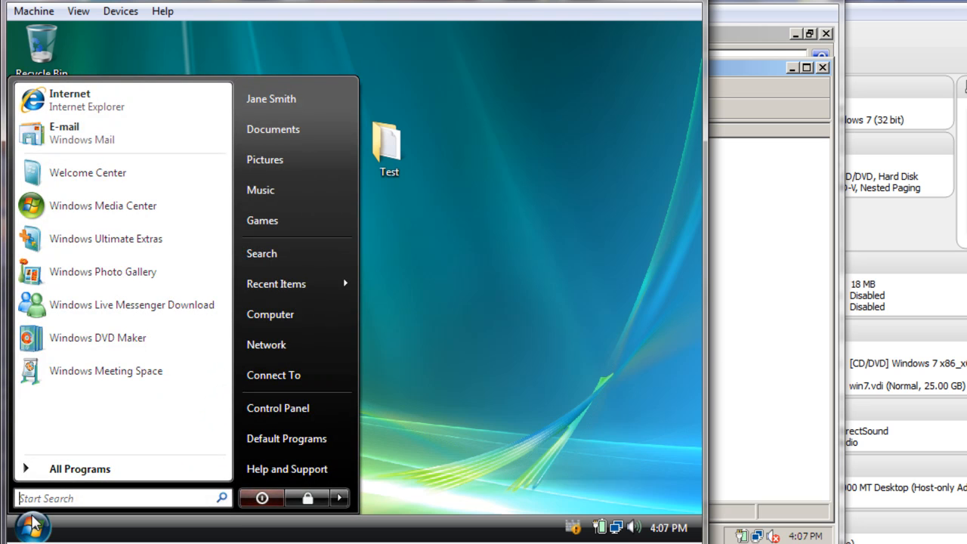
pyautogui.click(260, 323)
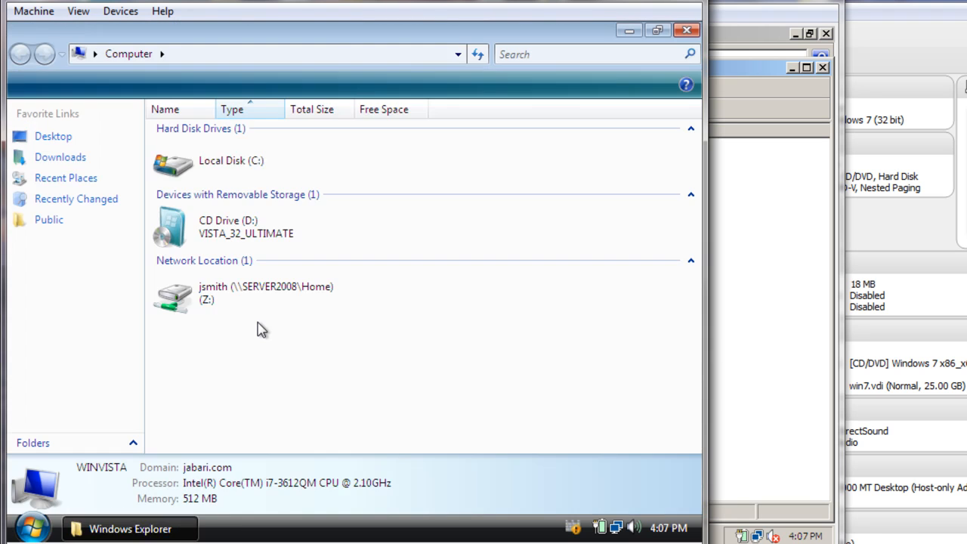
pyautogui.click(244, 310)
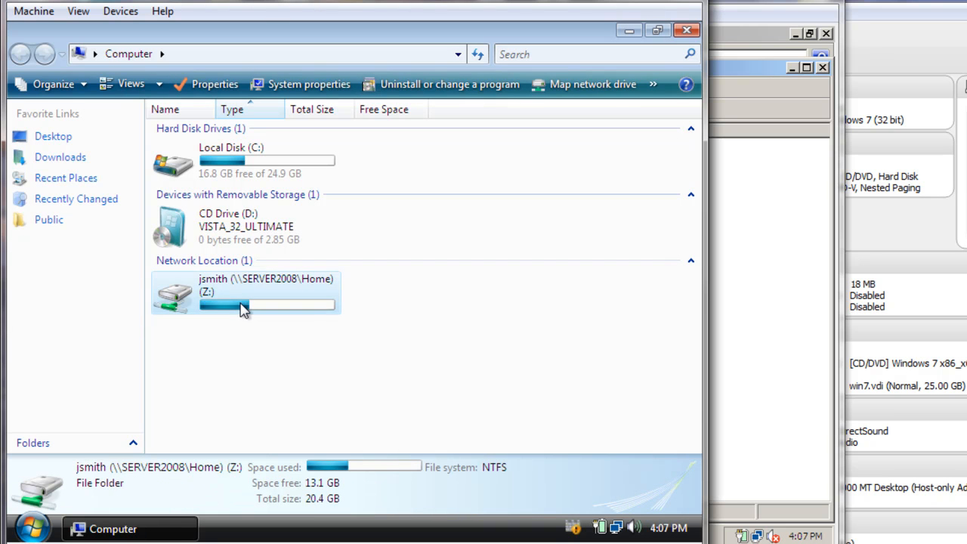
pyautogui.doubleClick(243, 309)
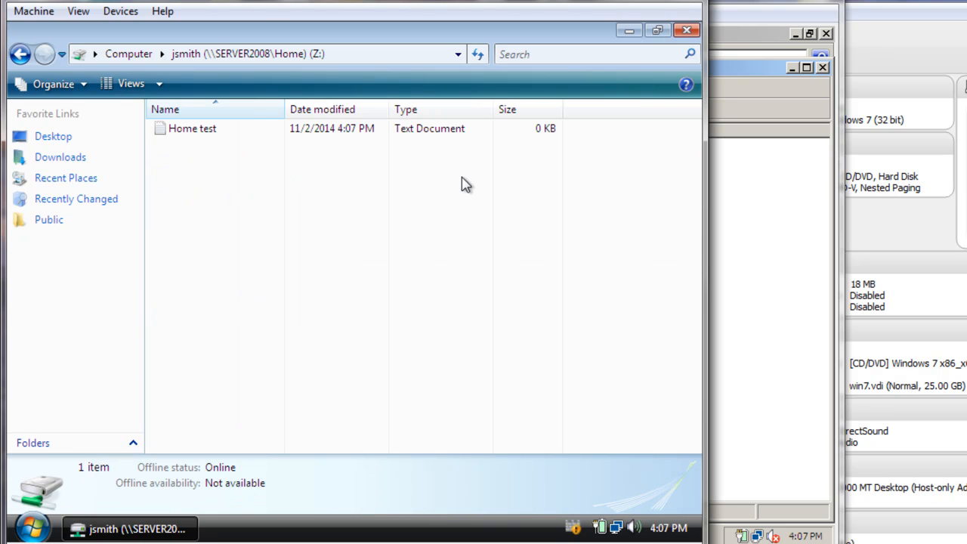
pyautogui.click(686, 30)
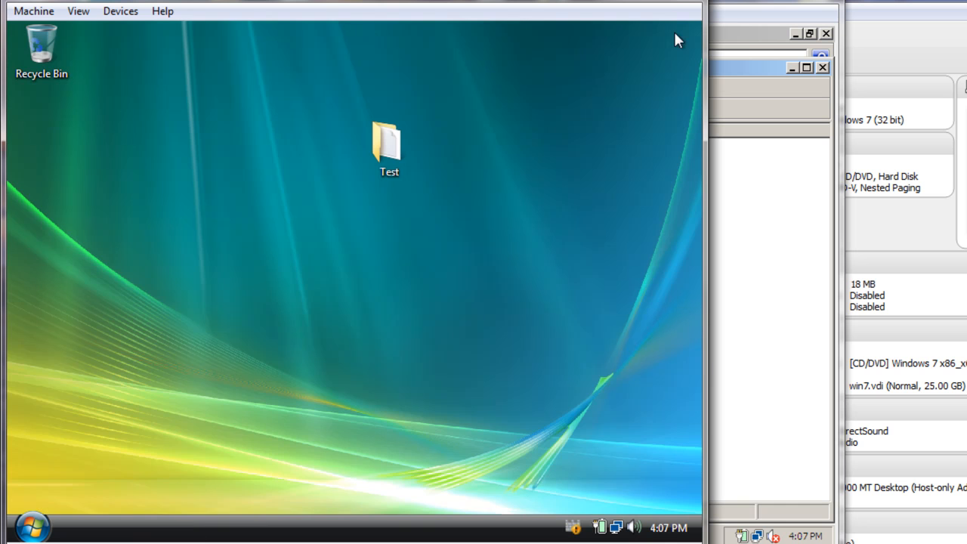
# Step: Log off the Vista session from the Start menu's power options
pyautogui.click(33, 527)
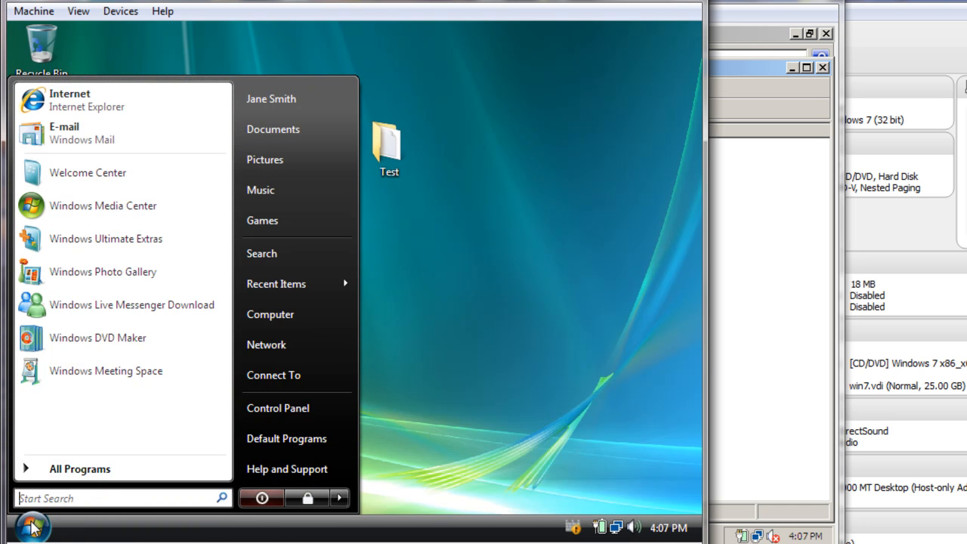
pyautogui.click(339, 497)
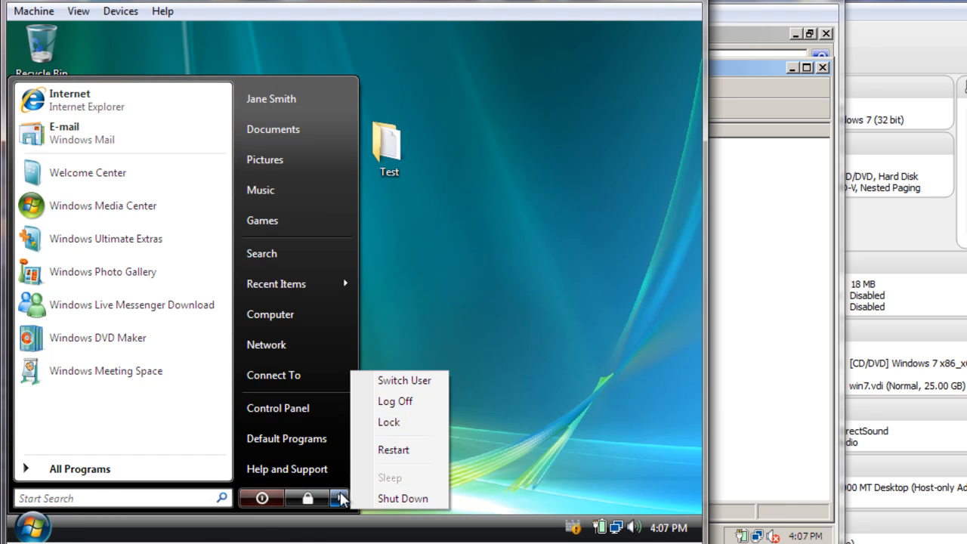
pyautogui.click(412, 401)
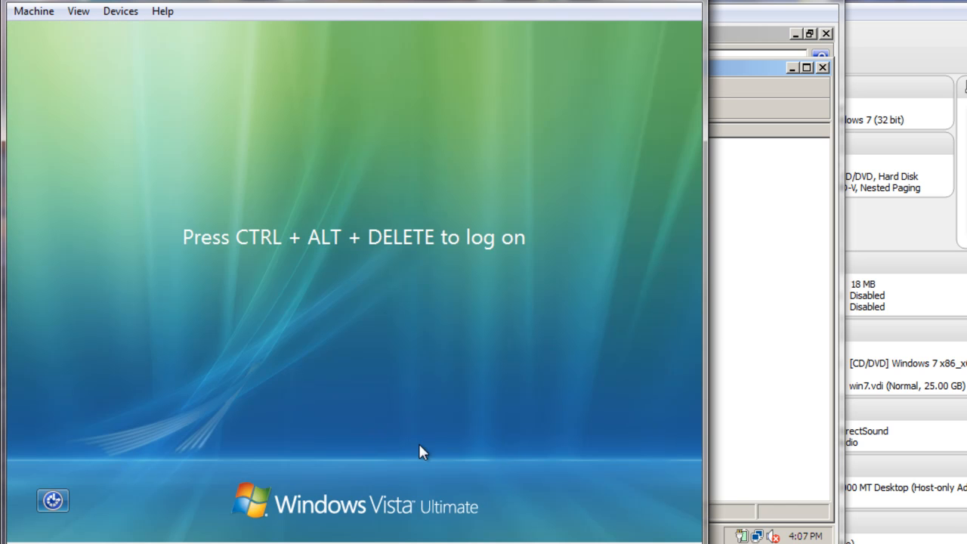
# Step: Bring the Windows 7 virtual machine forward and send it Ctrl-Alt-Del
pyautogui.click(562, 543)
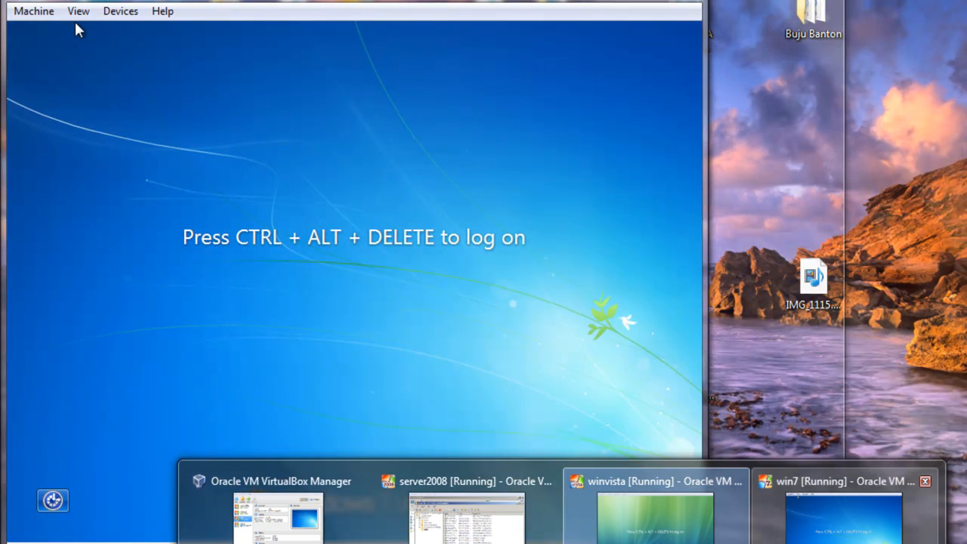
pyautogui.click(817, 505)
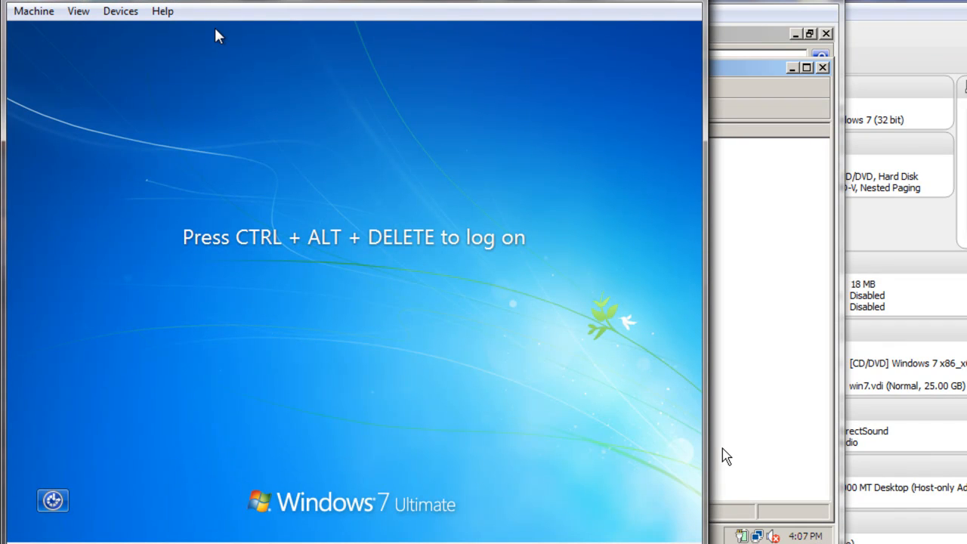
pyautogui.click(33, 11)
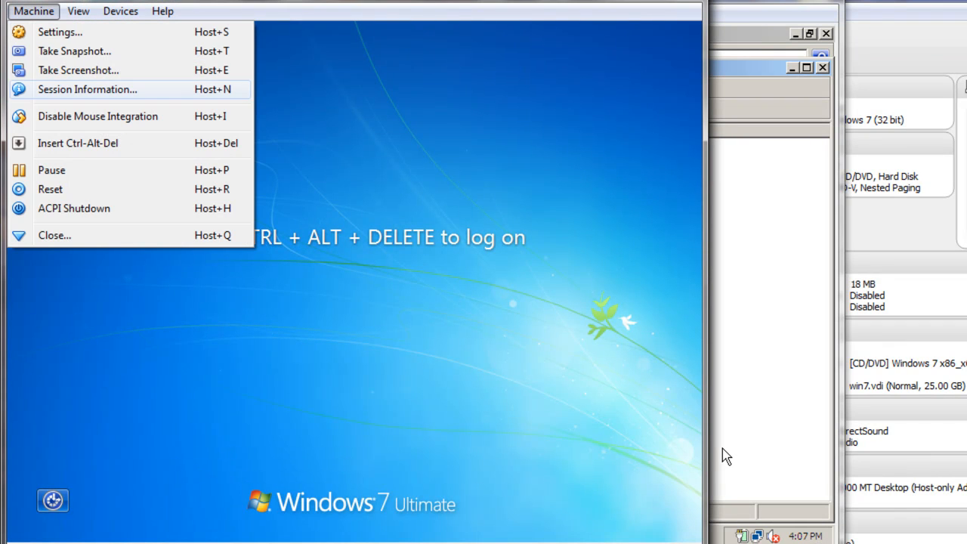
pyautogui.click(77, 143)
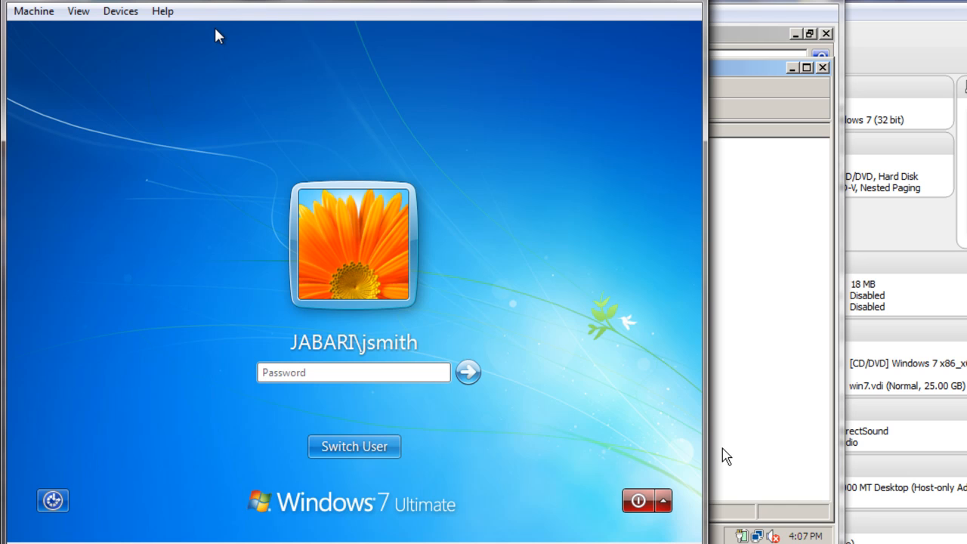
# Step: Log on as the domain test user via Other User and close Getting Started
pyautogui.click(327, 444)
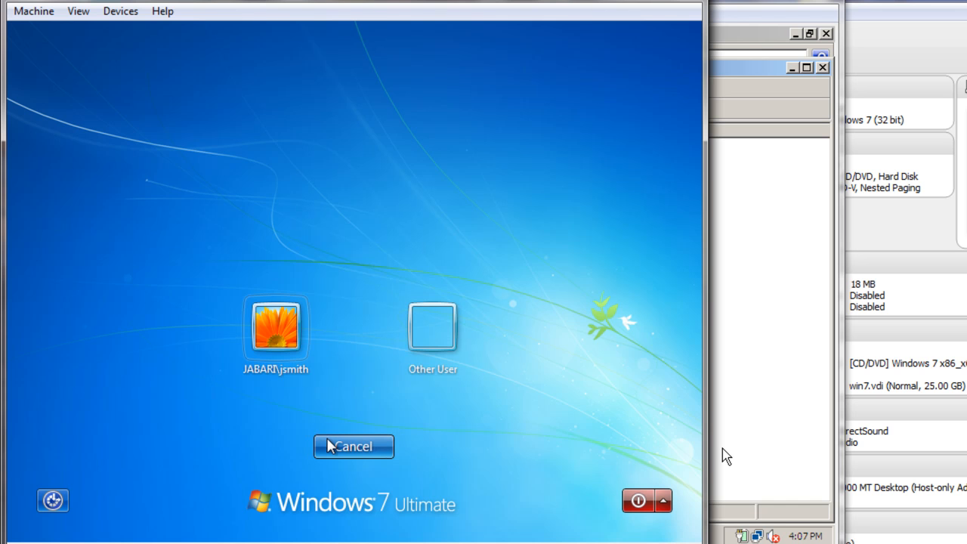
pyautogui.click(417, 349)
pyautogui.write('jsmith')
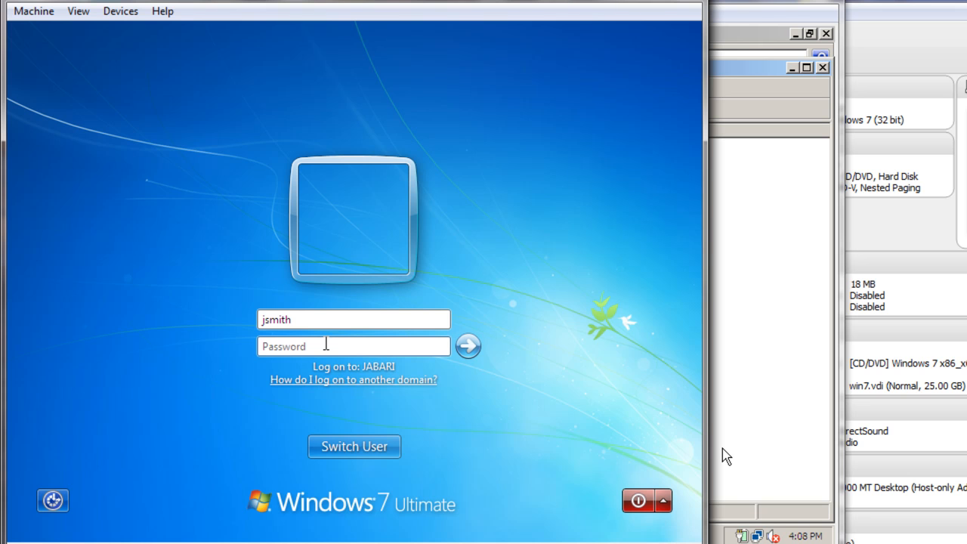
pyautogui.write('*')
pyautogui.press('BackSpace')
pyautogui.press('BackSpace')
pyautogui.press('BackSpace')
pyautogui.write('********')
pyautogui.press('Return')
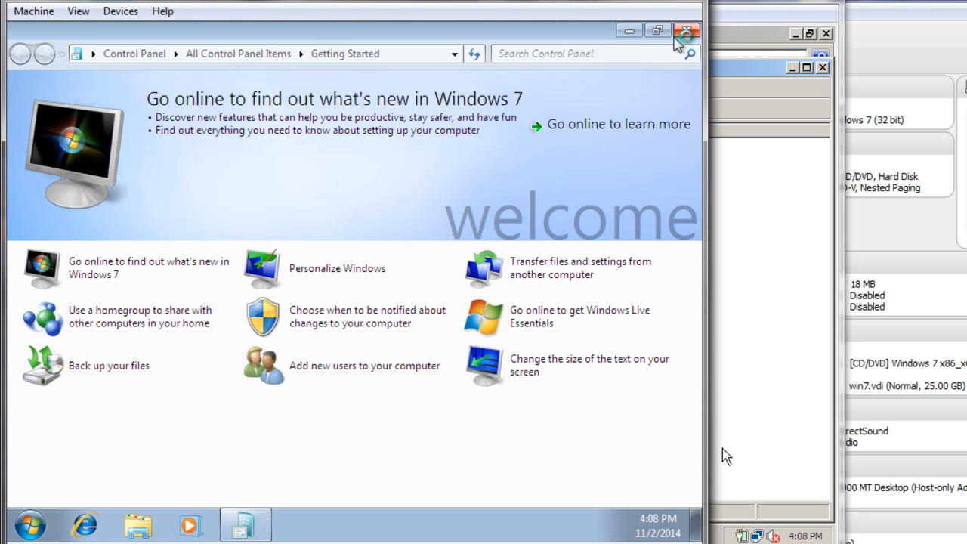
pyautogui.click(687, 32)
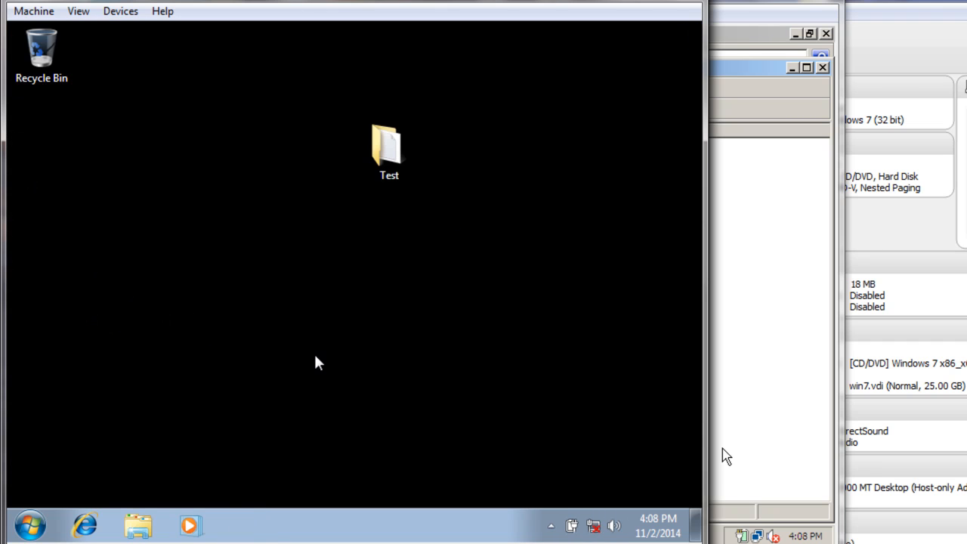
# Step: Open the Z: drive from Computer on Windows 7 to see the 'Home test' file
pyautogui.click(36, 523)
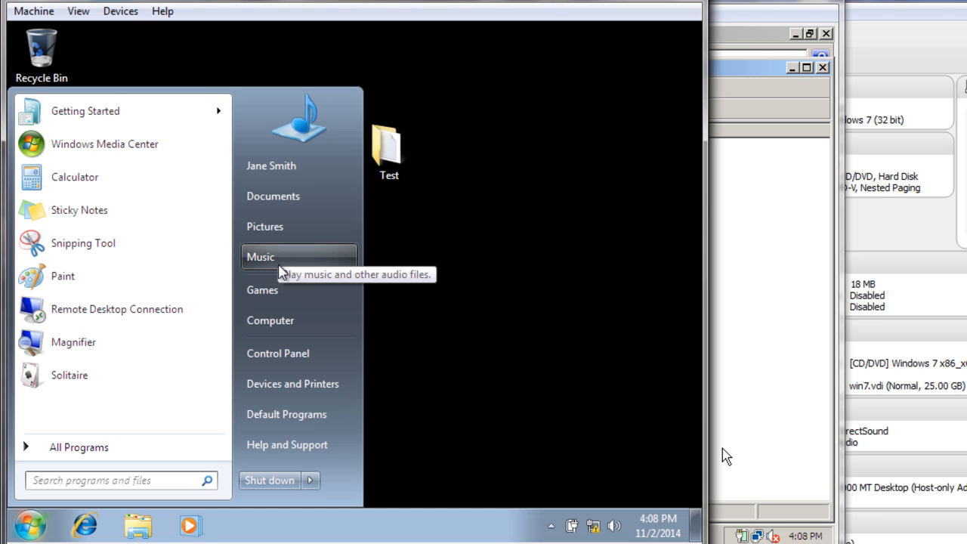
pyautogui.click(284, 315)
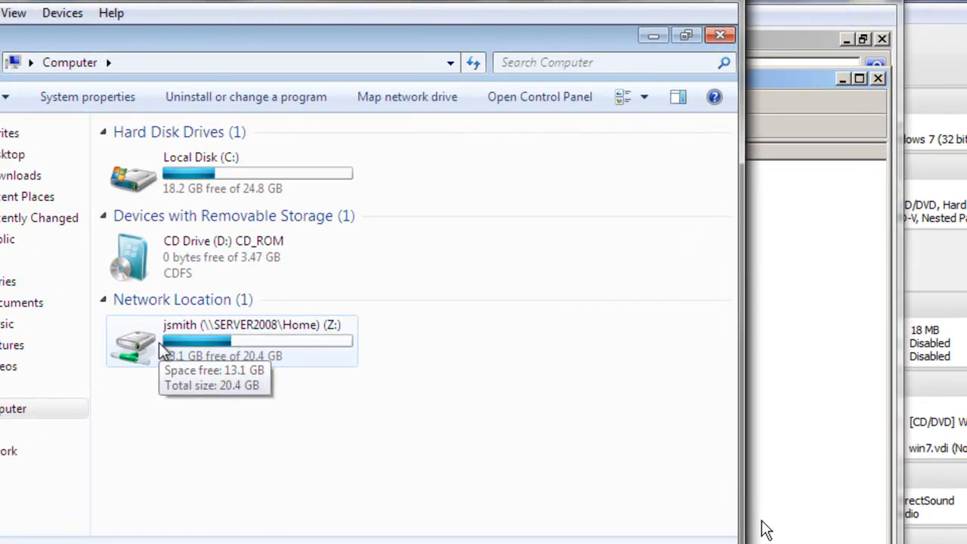
pyautogui.click(204, 296)
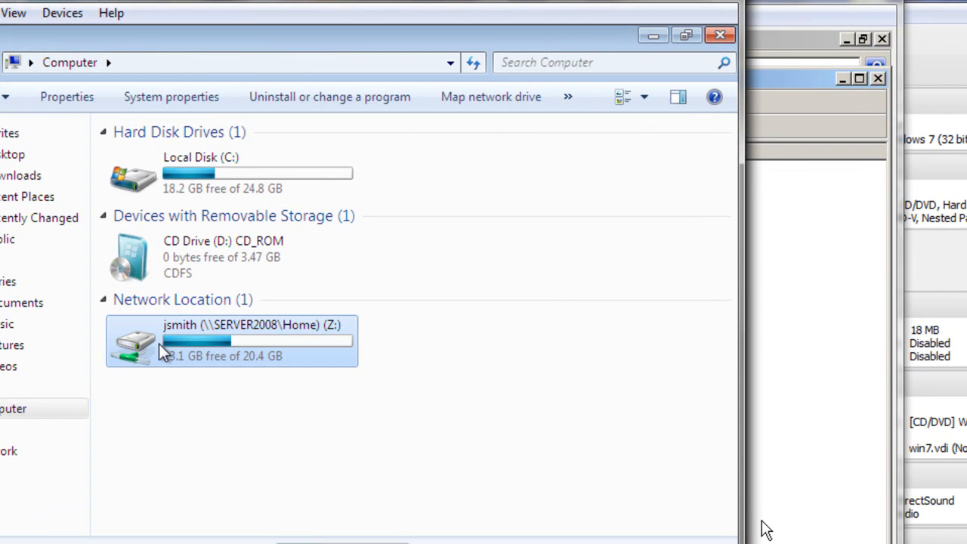
pyautogui.doubleClick(158, 344)
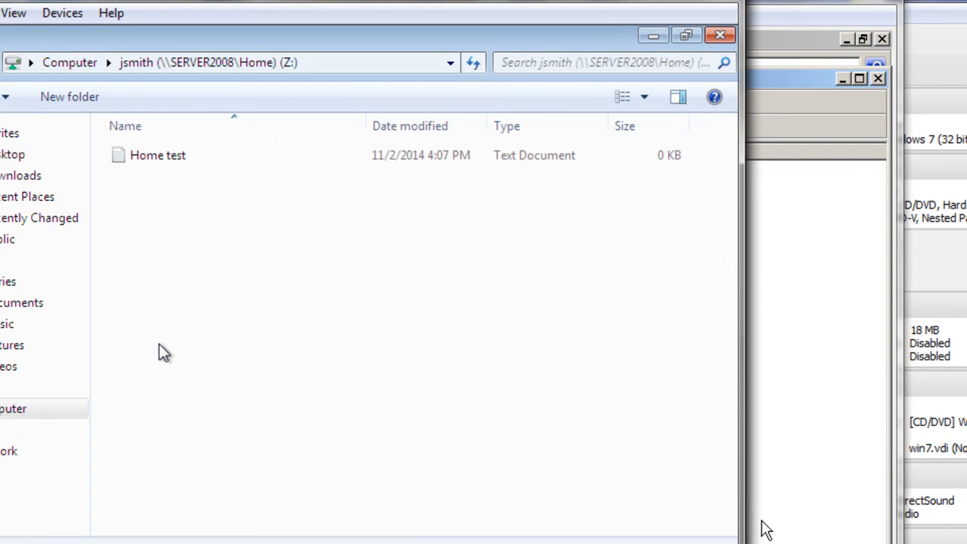